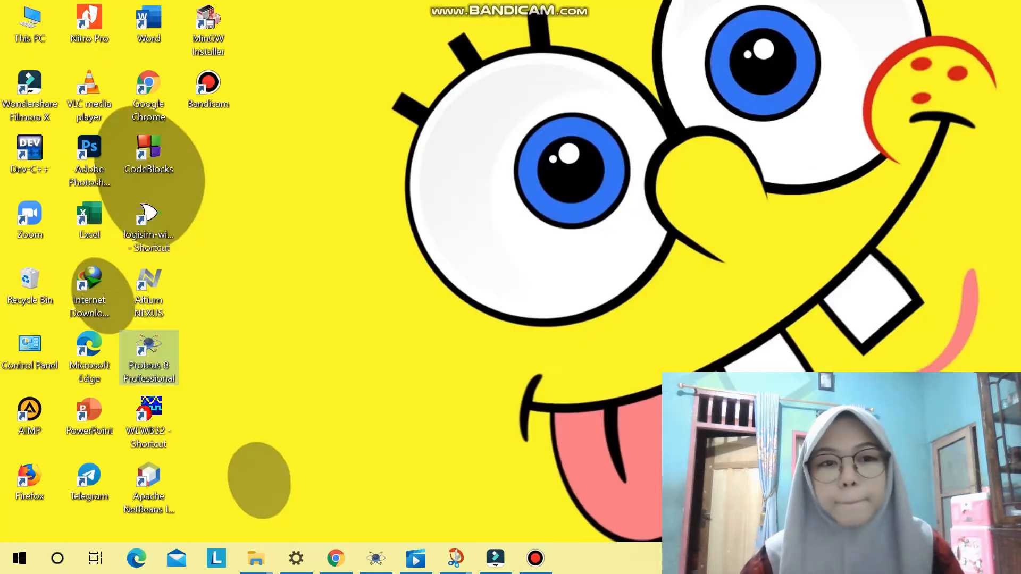
Step: Launch Proteus 8 Professional with administrator rights
{"action": "double_click", "coordinate": [149, 354]}
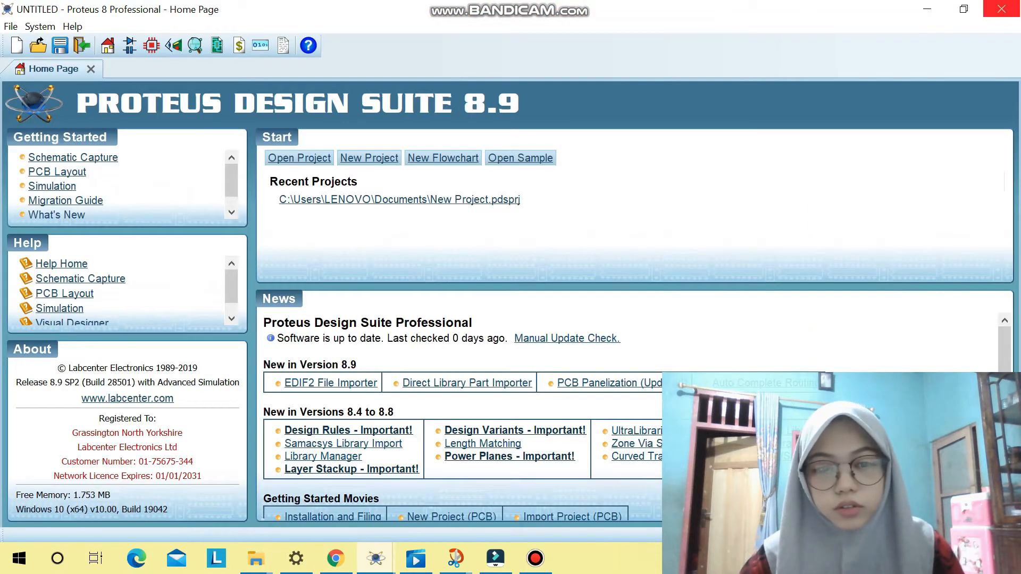
{"action": "left_click", "coordinate": [1001, 9]}
{"action": "right_click", "coordinate": [154, 356]}
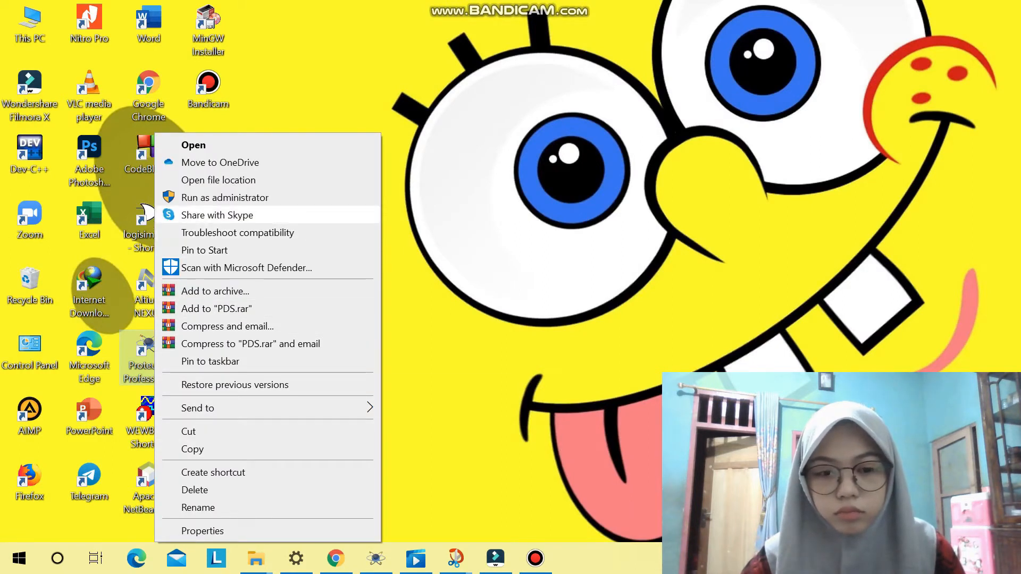
{"action": "left_click", "coordinate": [225, 198]}
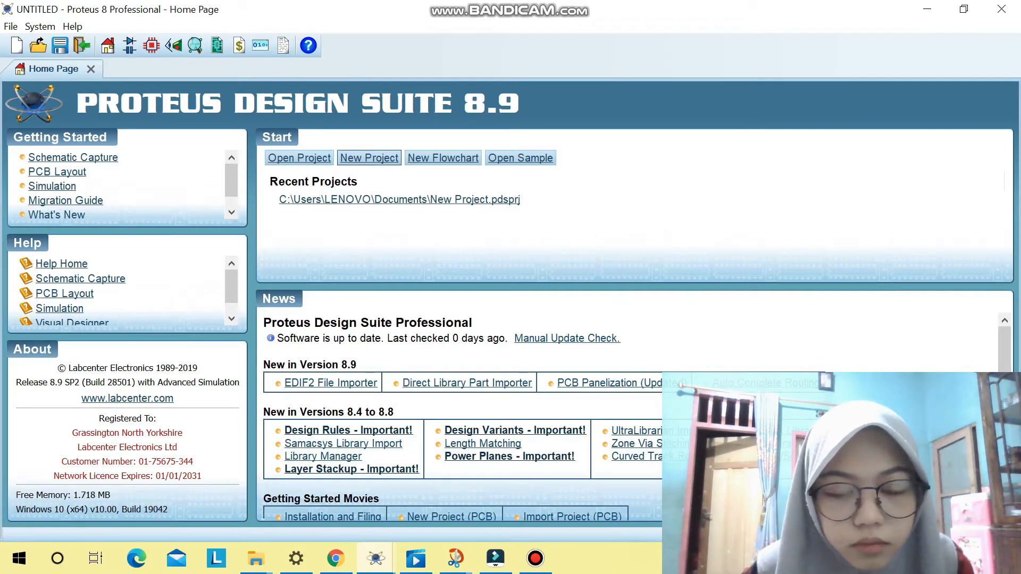
Step: Create a new project with the default name, a Landscape A4 schematic and no firmware project
{"action": "left_click", "coordinate": [369, 158]}
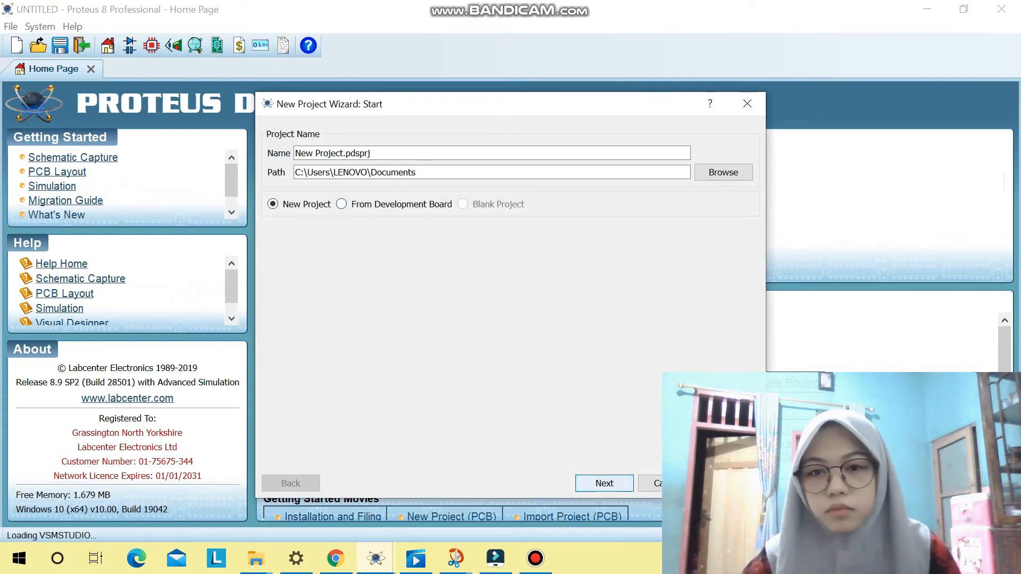
{"action": "left_click", "coordinate": [604, 484]}
{"action": "left_click", "coordinate": [486, 324]}
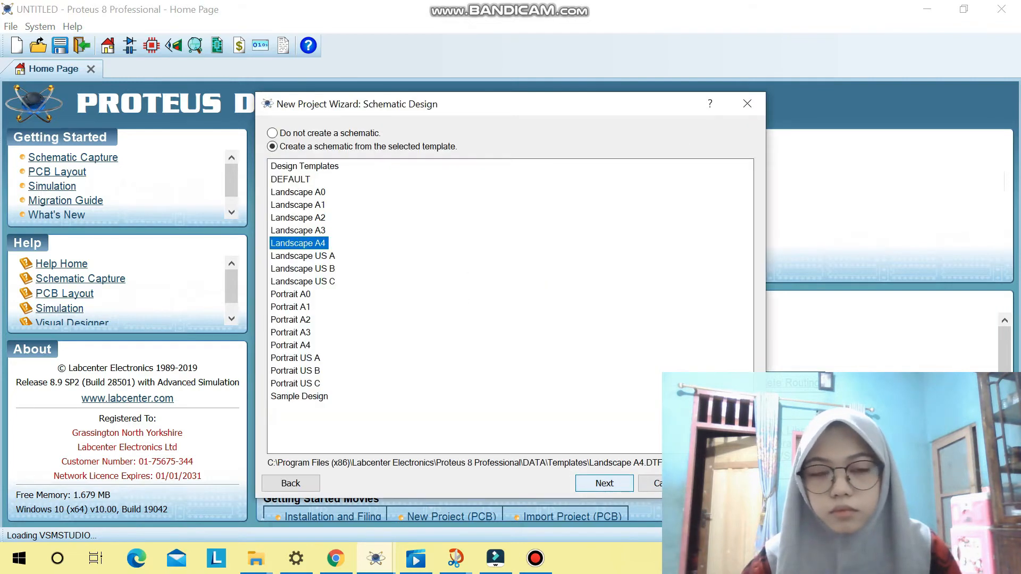
{"action": "left_click", "coordinate": [604, 483]}
{"action": "left_click", "coordinate": [605, 483]}
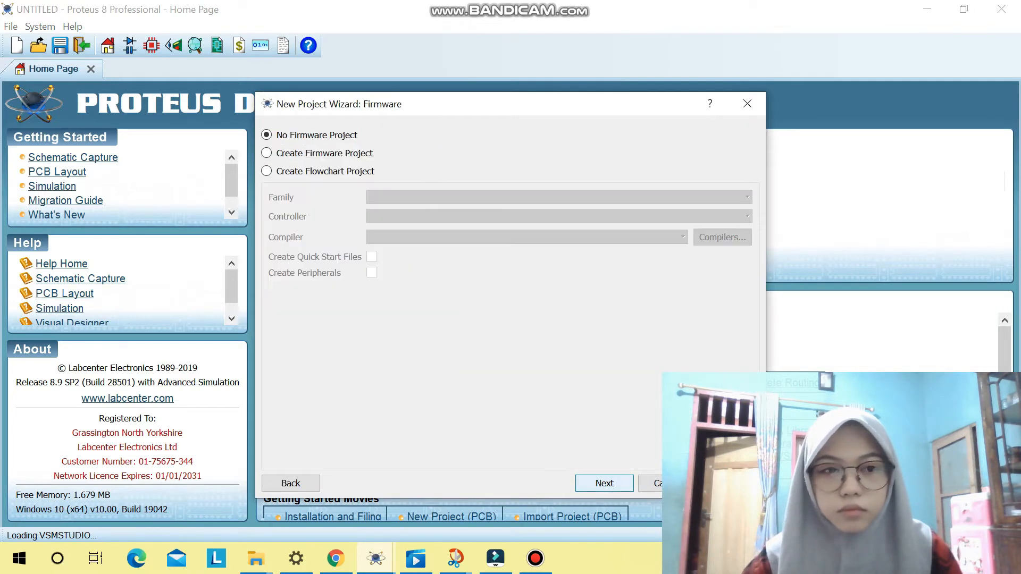
{"action": "left_click", "coordinate": [604, 483]}
{"action": "left_click", "coordinate": [604, 483]}
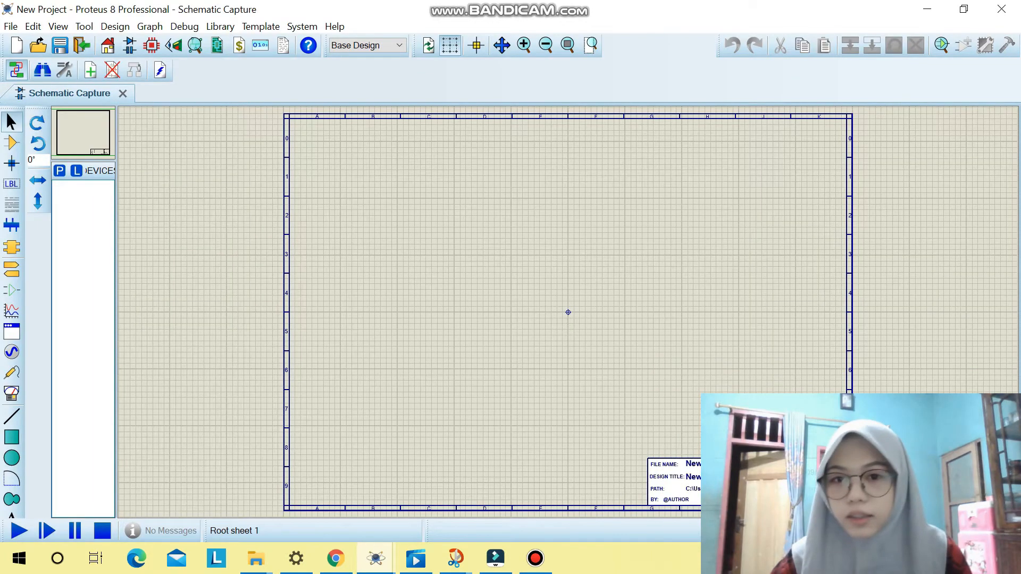
Step: Search the device library for RES and add the generic resistor to the project's device list
{"action": "key", "text": "F6"}
{"action": "key", "text": "F6"}
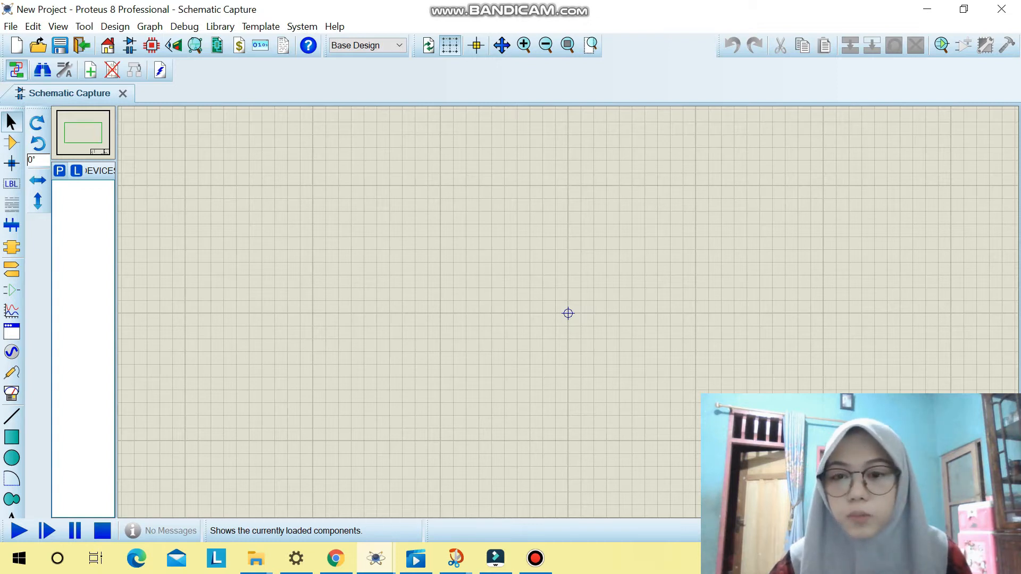
{"action": "left_click", "coordinate": [59, 170]}
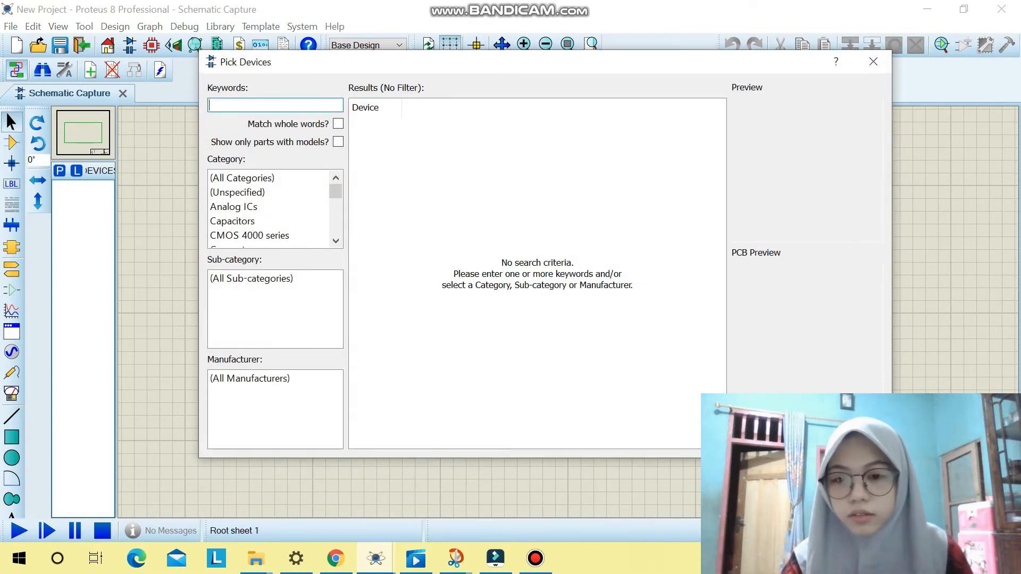
{"action": "type", "text": "RE"}
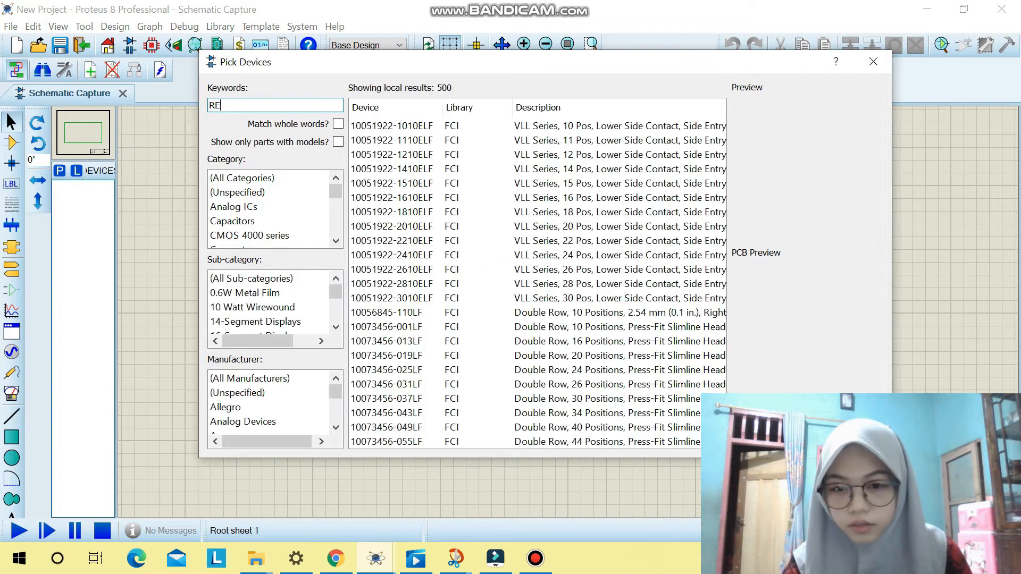
{"action": "type", "text": "S"}
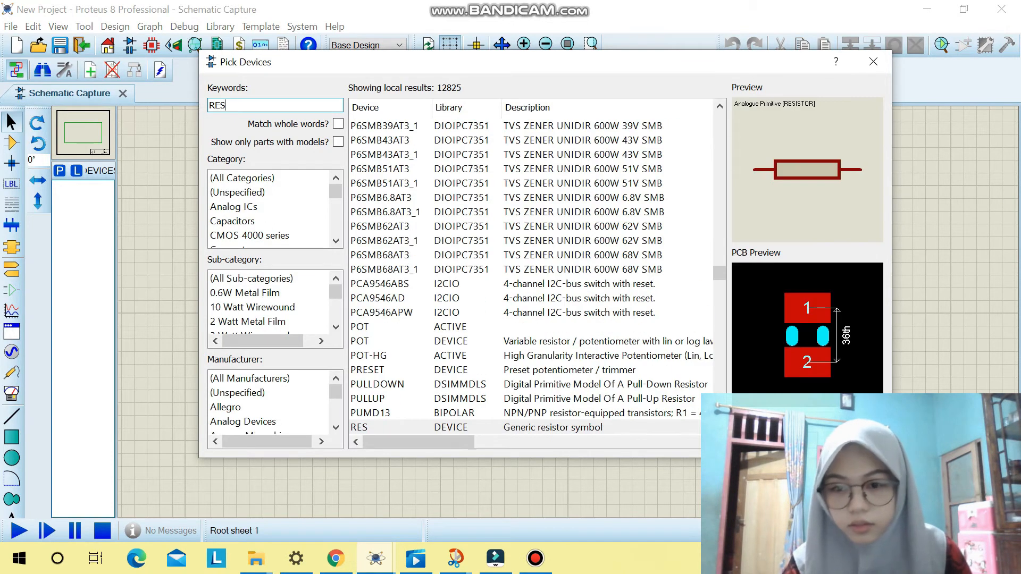
{"action": "double_click", "coordinate": [467, 427]}
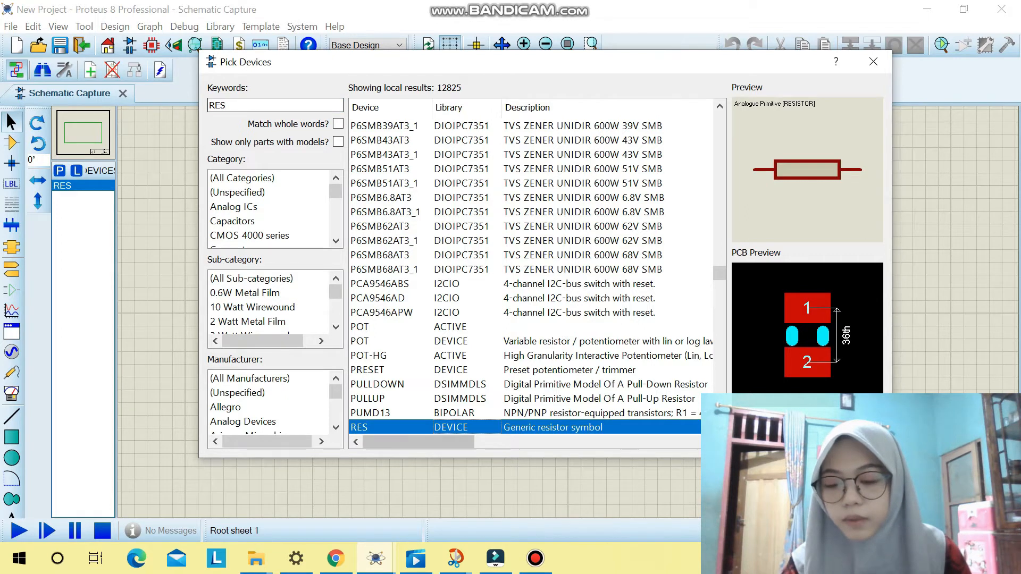
Step: Search the device library for LED and add the animated red LED, LED-RED, to the device list
{"action": "left_click", "coordinate": [238, 106]}
{"action": "key", "text": "BackSpace"}
{"action": "key", "text": "BackSpace"}
{"action": "key", "text": "BackSpace"}
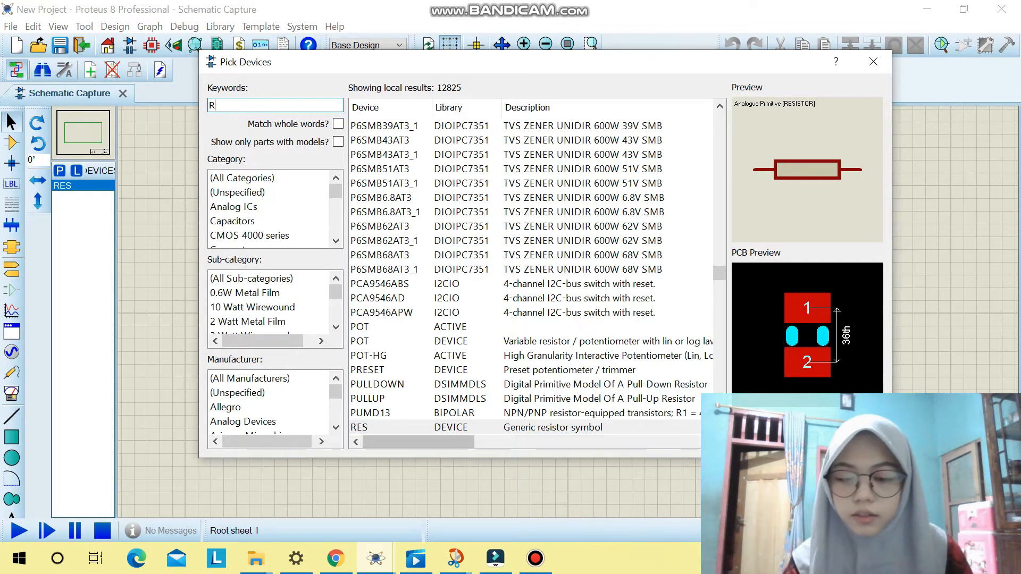
{"action": "type", "text": "LED"}
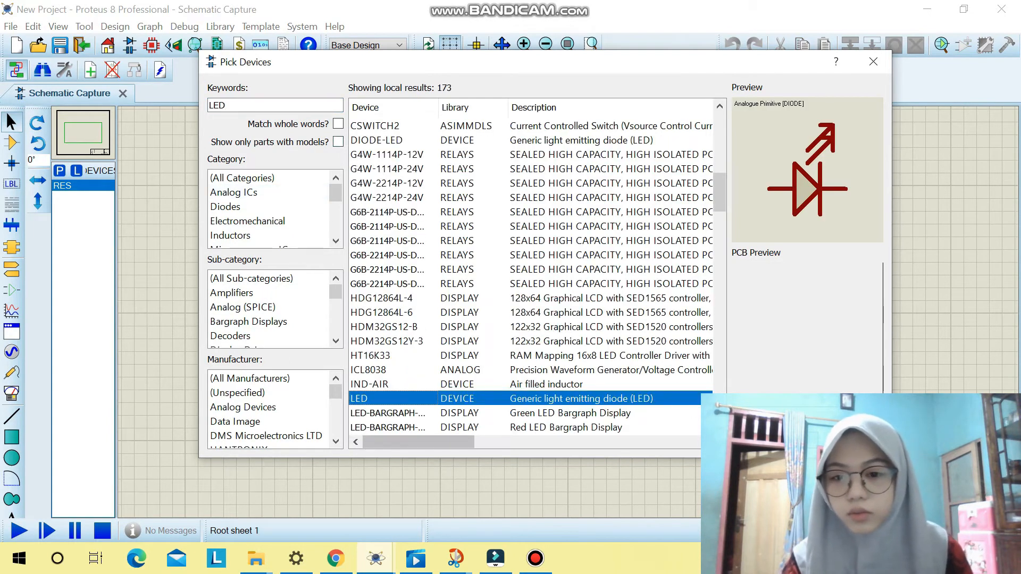
{"action": "scroll", "coordinate": [530, 276], "scroll_direction": "down", "scroll_amount": 1}
{"action": "scroll", "coordinate": [531, 277], "scroll_direction": "down", "scroll_amount": 1}
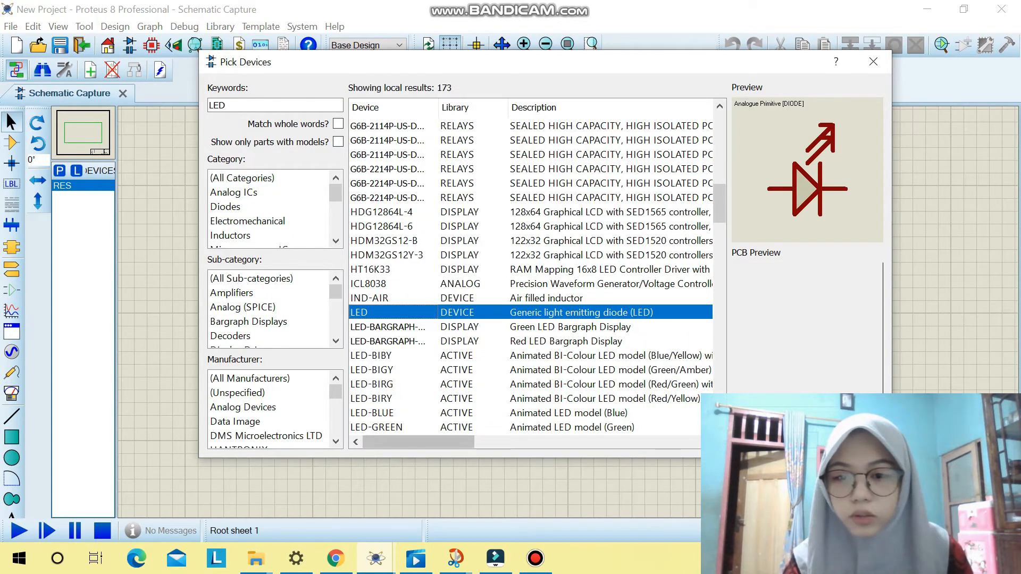
{"action": "scroll", "coordinate": [530, 276], "scroll_direction": "down", "scroll_amount": 1}
{"action": "scroll", "coordinate": [531, 277], "scroll_direction": "down", "scroll_amount": 1}
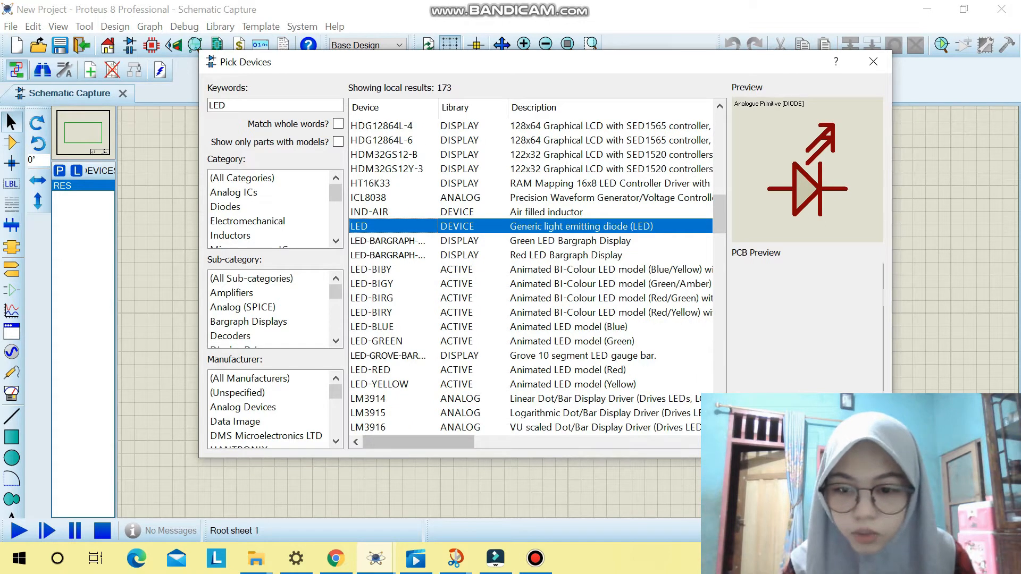
{"action": "left_click", "coordinate": [370, 370]}
{"action": "double_click", "coordinate": [371, 370]}
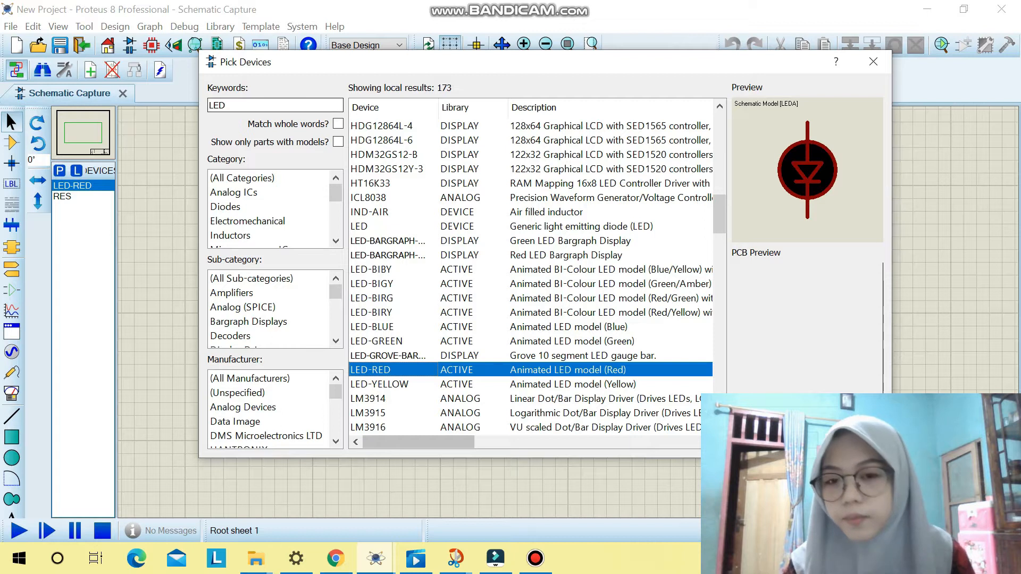
Step: Search the device library for VSOU and add the VSOURCE DC voltage source to the device list
{"action": "left_click", "coordinate": [228, 105]}
{"action": "key", "text": "BackSpace"}
{"action": "key", "text": "BackSpace"}
{"action": "key", "text": "BackSpace"}
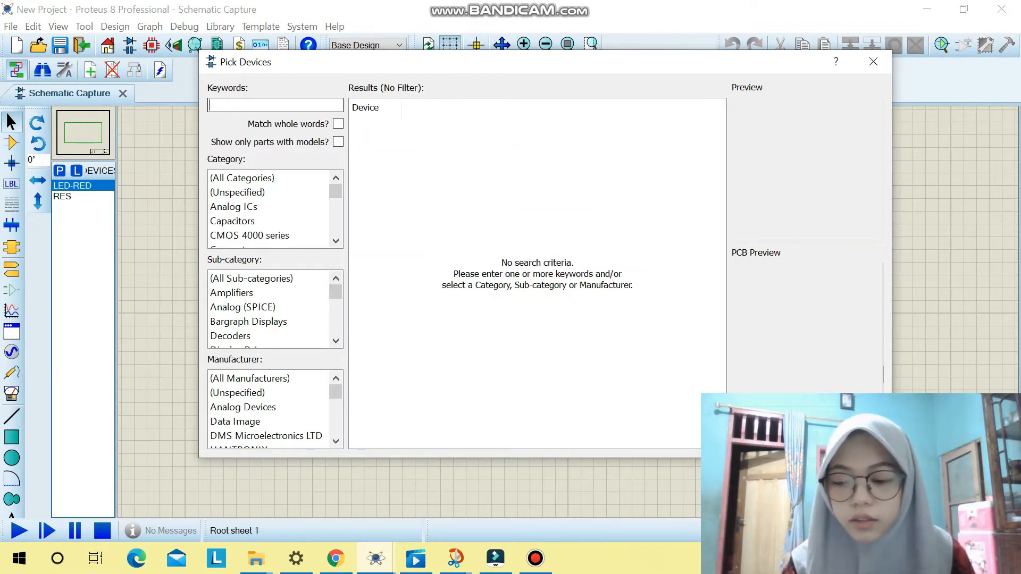
{"action": "type", "text": "VSOU"}
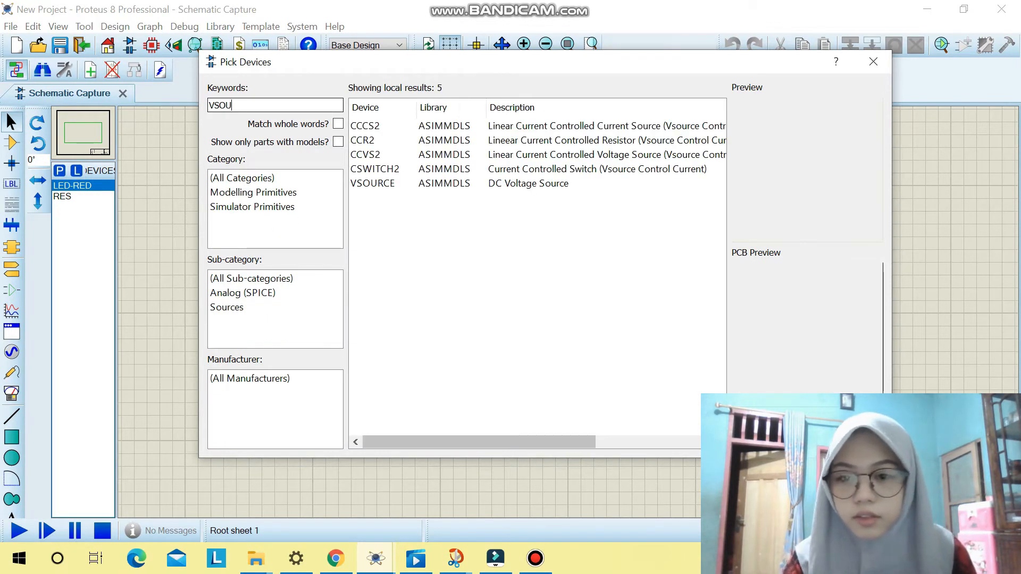
{"action": "double_click", "coordinate": [373, 183]}
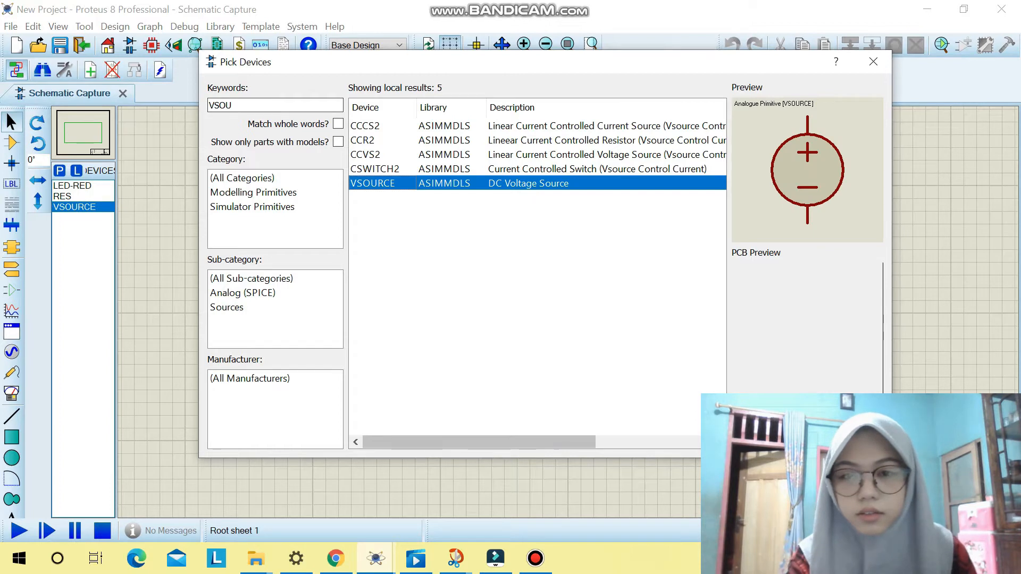
Step: Search the device library for OHMM, add the OHMMETER to the device list and finish picking devices
{"action": "left_click", "coordinate": [250, 105]}
{"action": "key", "text": "BackSpace"}
{"action": "key", "text": "BackSpace"}
{"action": "key", "text": "BackSpace"}
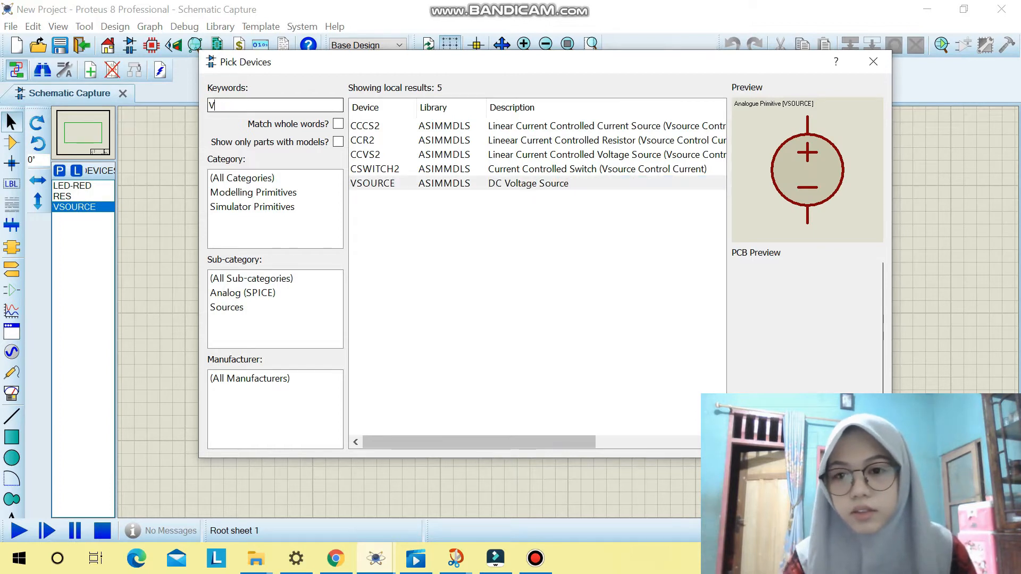
{"action": "type", "text": "OHMM"}
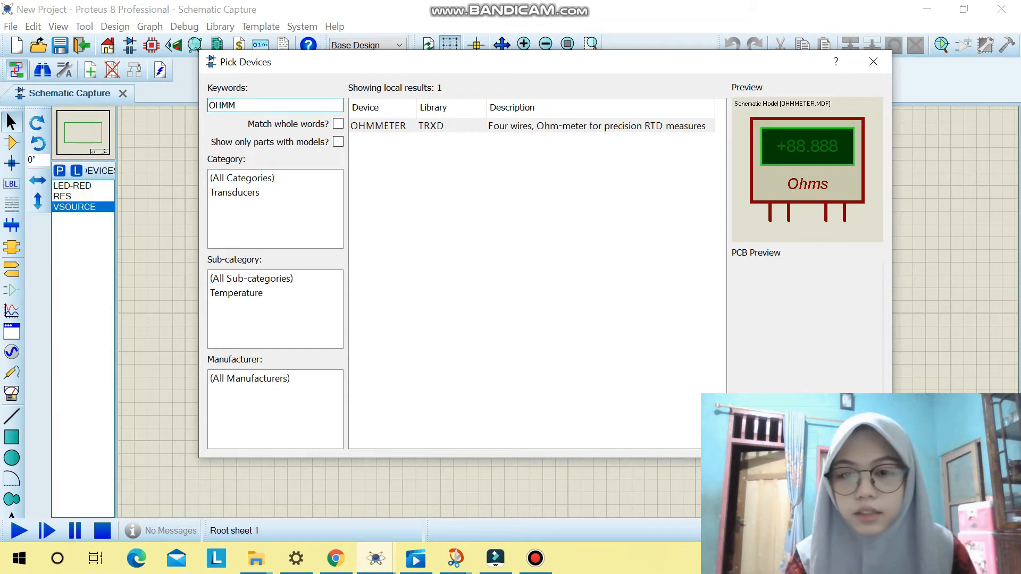
{"action": "left_click", "coordinate": [379, 126]}
{"action": "double_click", "coordinate": [378, 126]}
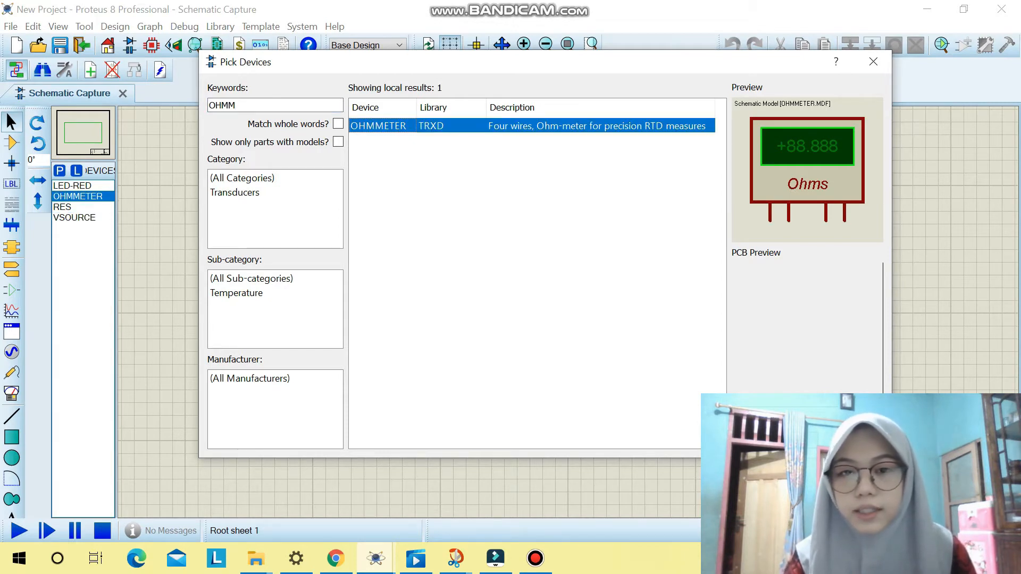
{"action": "left_click", "coordinate": [873, 62]}
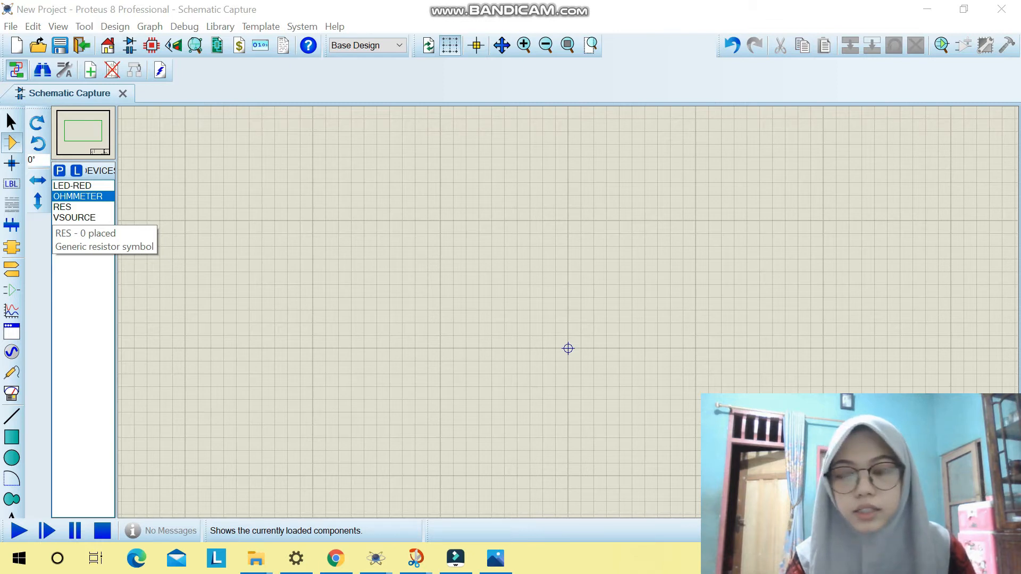
Step: Place a RES resistor above the sheet's centre and a VSOURCE voltage source below and to its left
{"action": "left_click", "coordinate": [62, 206]}
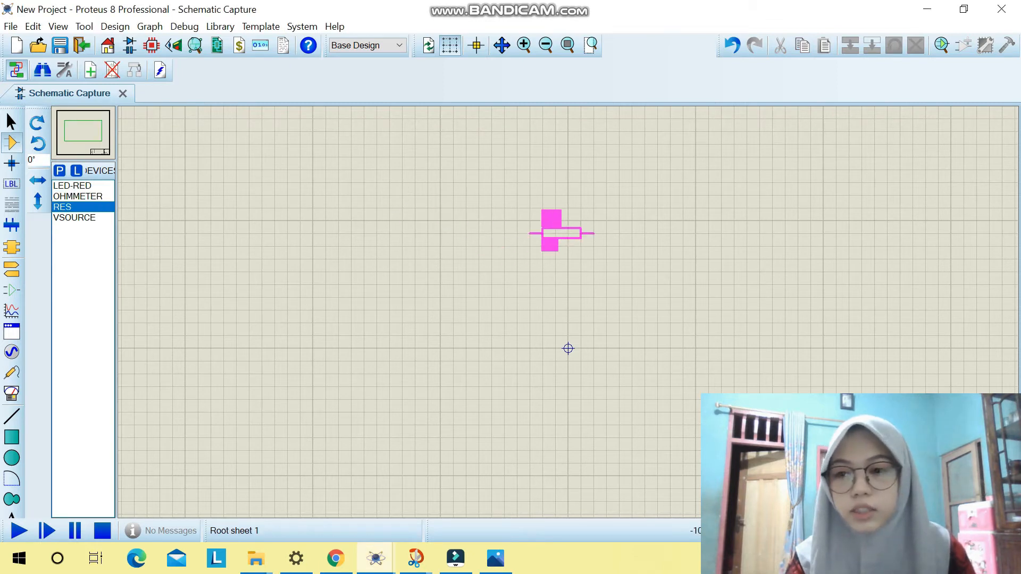
{"action": "left_click", "coordinate": [561, 220]}
{"action": "left_click", "coordinate": [74, 217]}
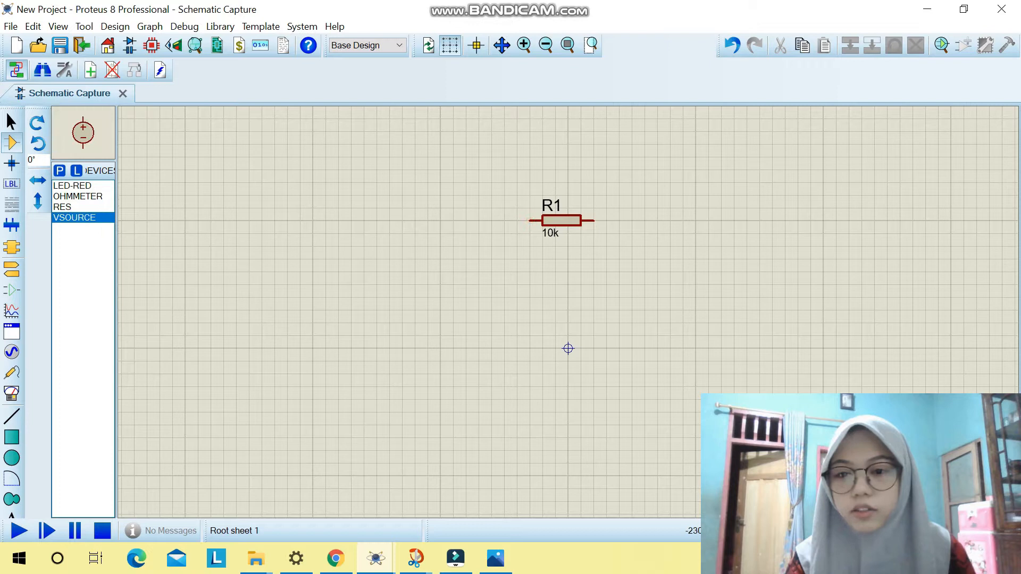
{"action": "left_click", "coordinate": [441, 297]}
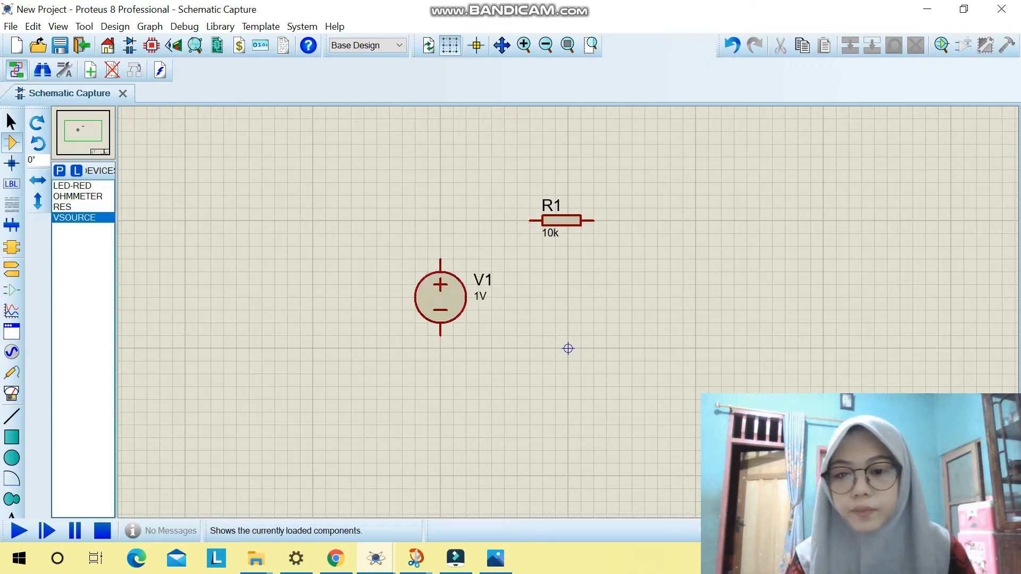
Step: Place a LED-RED below and to the right of the resistor, level with the voltage source
{"action": "key", "text": "Up"}
{"action": "key", "text": "Up"}
{"action": "key", "text": "Up"}
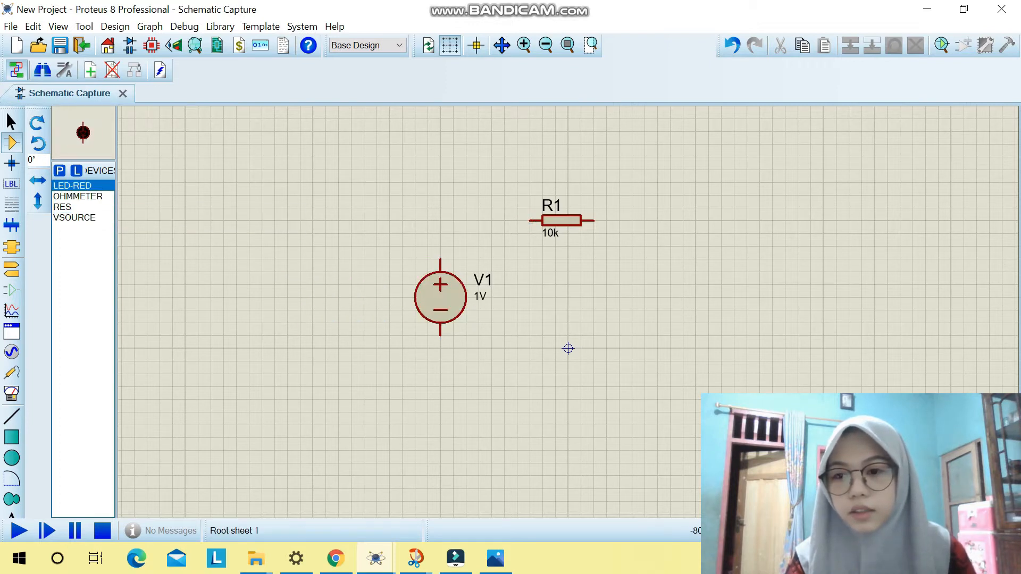
{"action": "left_click", "coordinate": [632, 298]}
{"action": "left_click", "coordinate": [657, 297]}
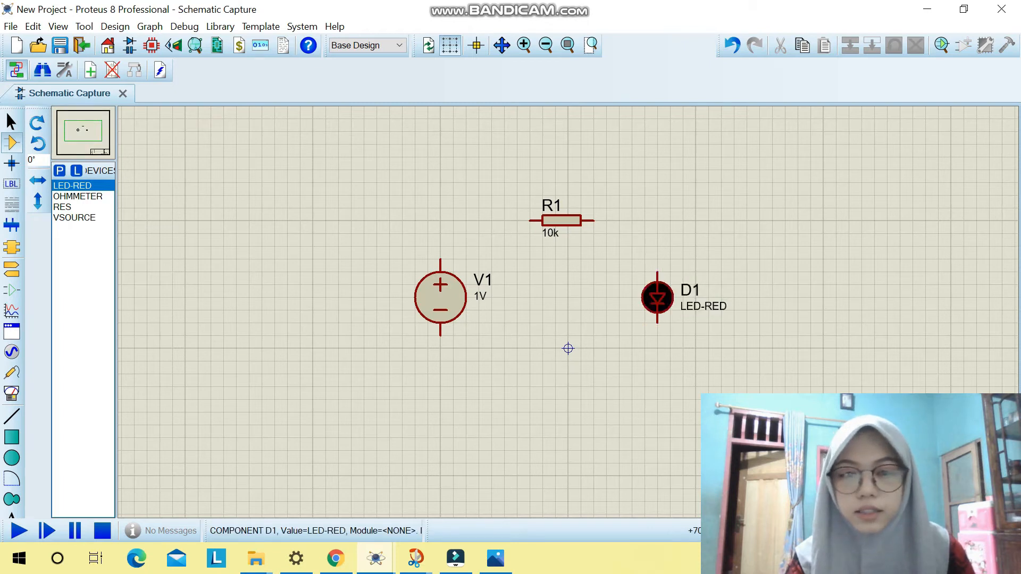
Step: Wire R1 to the LED's anode and V1's positive terminal, and V1's negative terminal to the LED's cathode, closing the series loop
{"action": "left_click", "coordinate": [593, 220]}
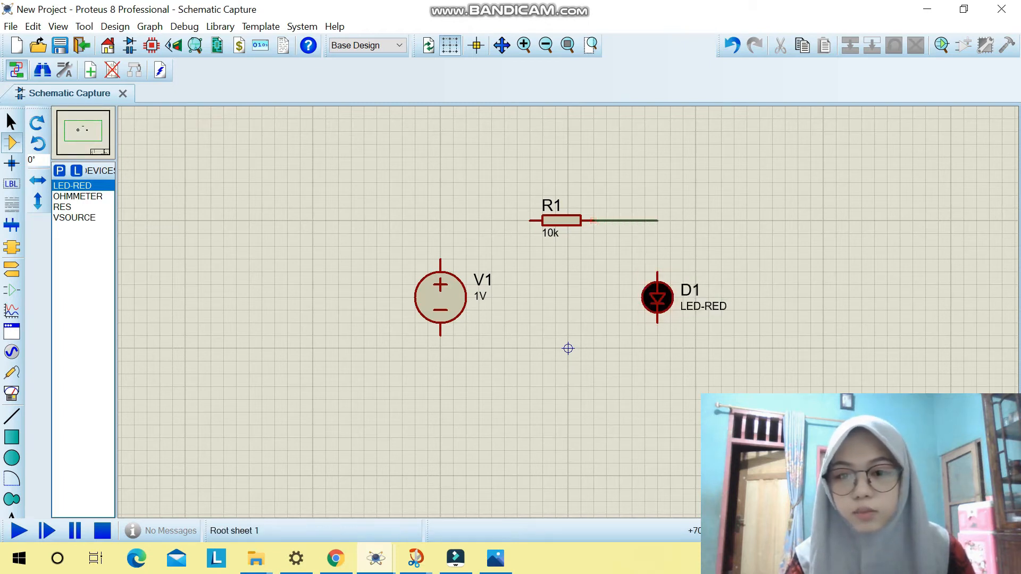
{"action": "left_click", "coordinate": [657, 272]}
{"action": "left_click", "coordinate": [529, 221]}
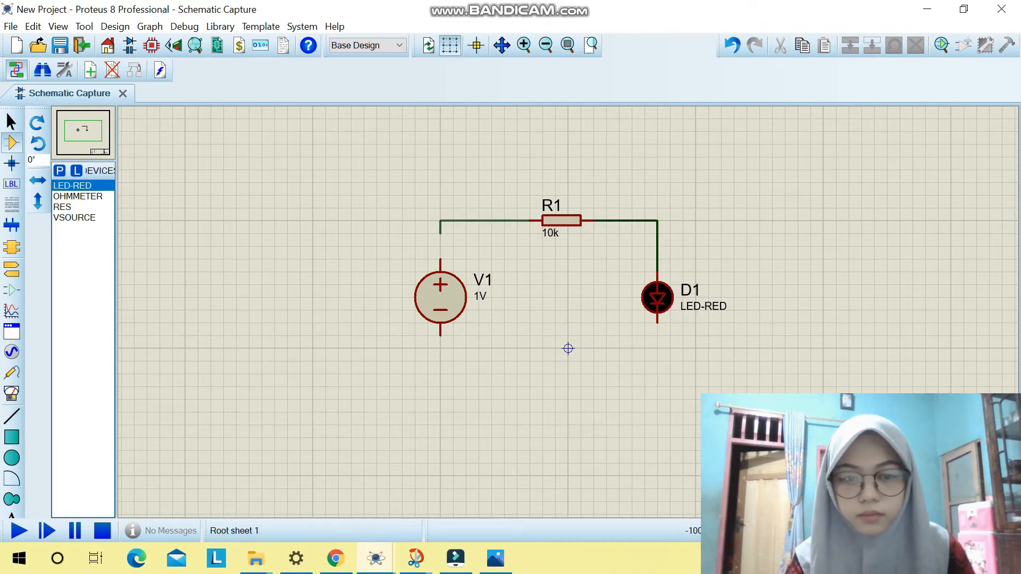
{"action": "left_click", "coordinate": [440, 260]}
{"action": "left_click", "coordinate": [441, 335]}
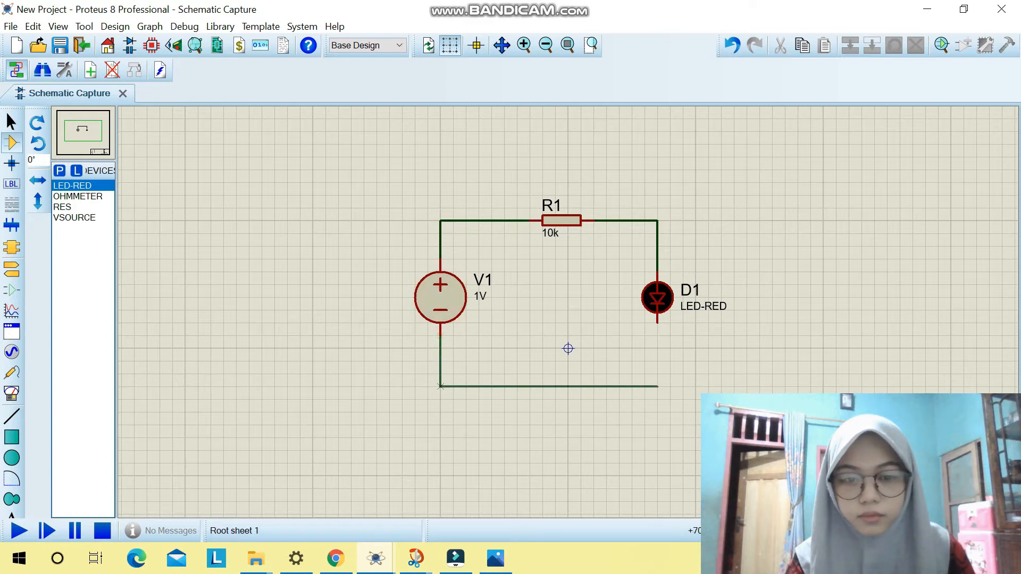
{"action": "left_click", "coordinate": [657, 321]}
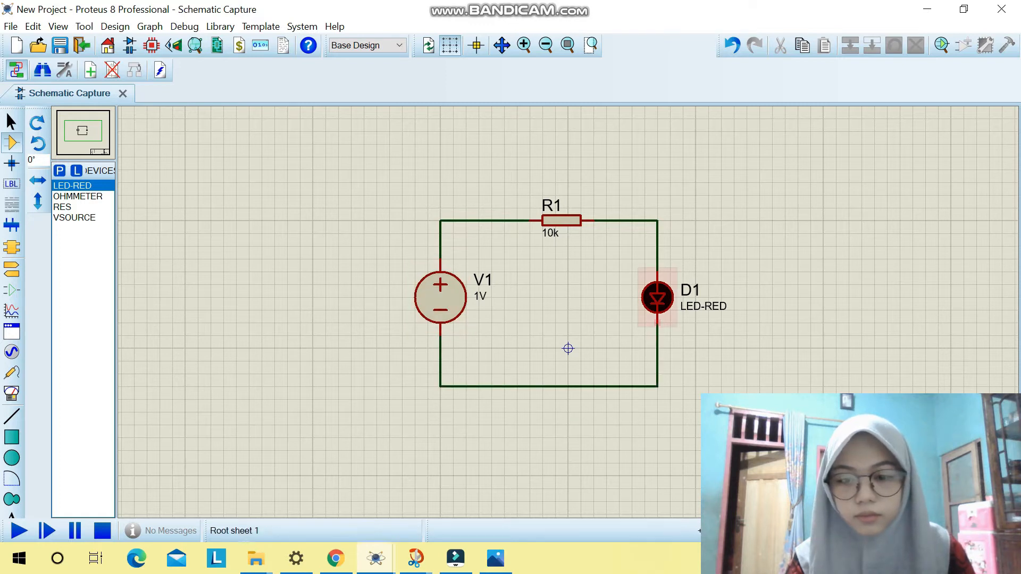
Step: Place an OHMMETER above resistor R1, centred over the series loop
{"action": "left_click", "coordinate": [83, 121]}
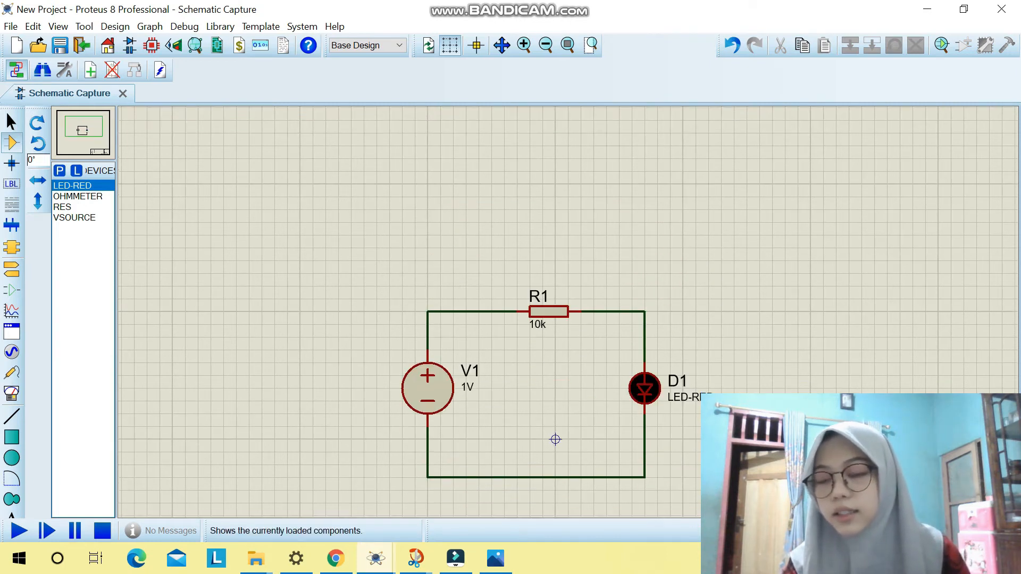
{"action": "left_click", "coordinate": [77, 196]}
{"action": "left_click", "coordinate": [542, 156]}
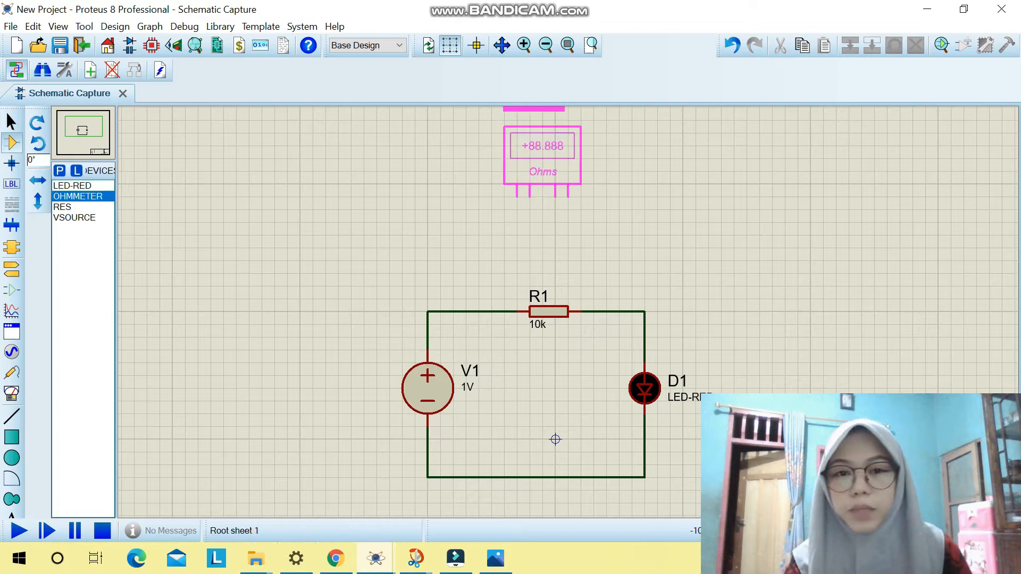
{"action": "left_click", "coordinate": [543, 157]}
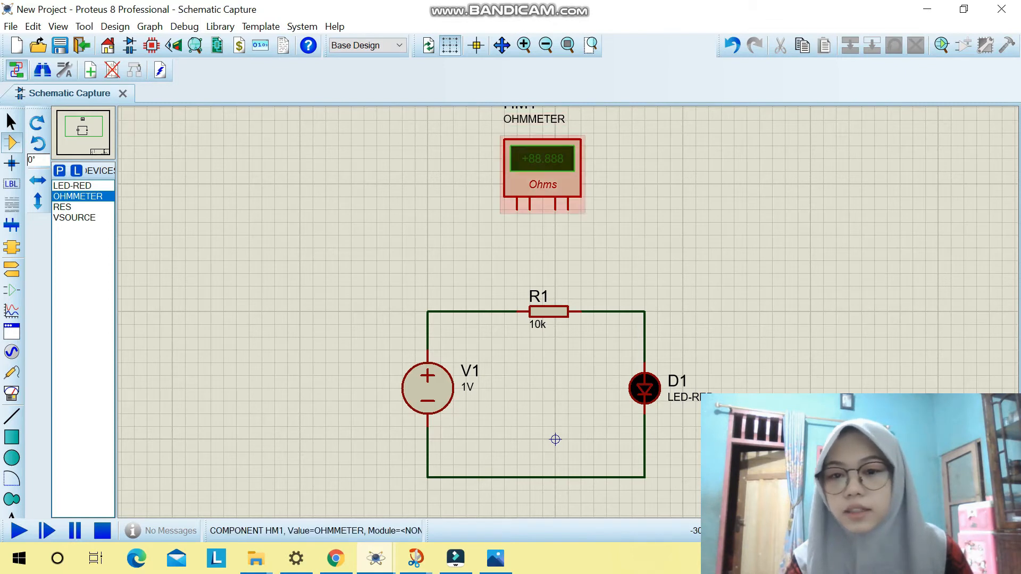
Step: Wire the ohmmeter's two outer pins to V1's positive wire and to the wire below LED D1
{"action": "left_click", "coordinate": [516, 209]}
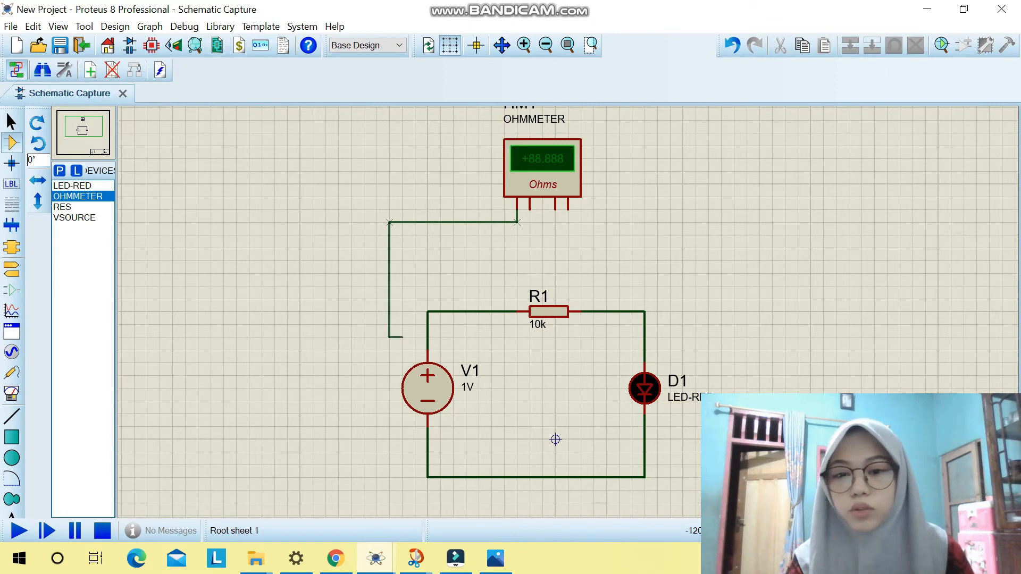
{"action": "left_click", "coordinate": [428, 337]}
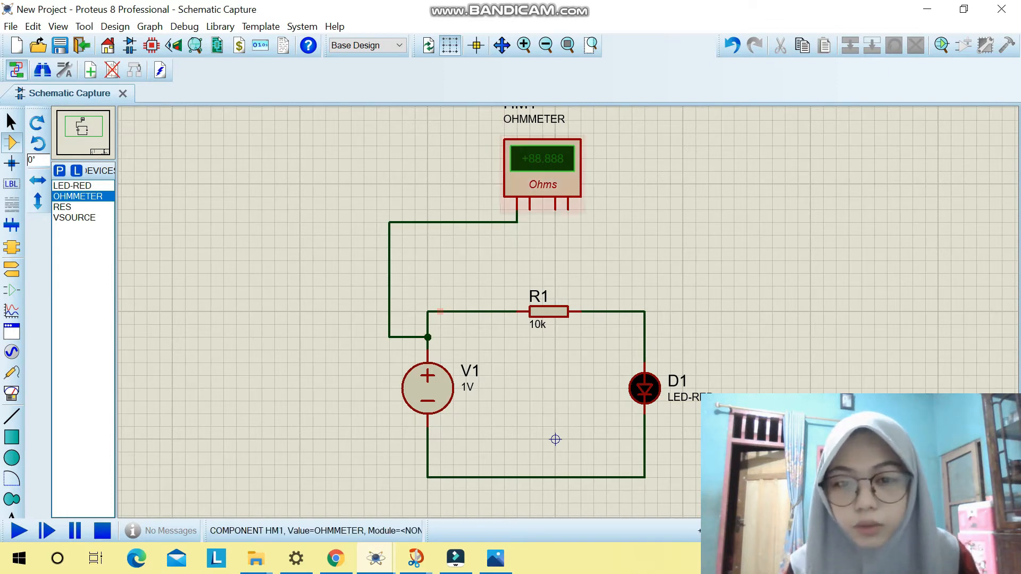
{"action": "left_click", "coordinate": [568, 208]}
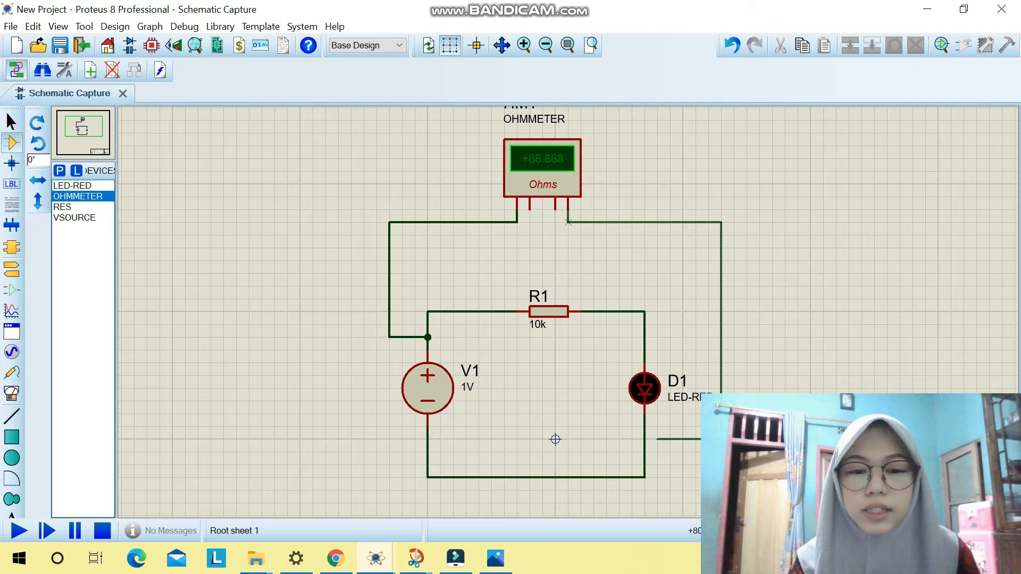
{"action": "left_click", "coordinate": [644, 439]}
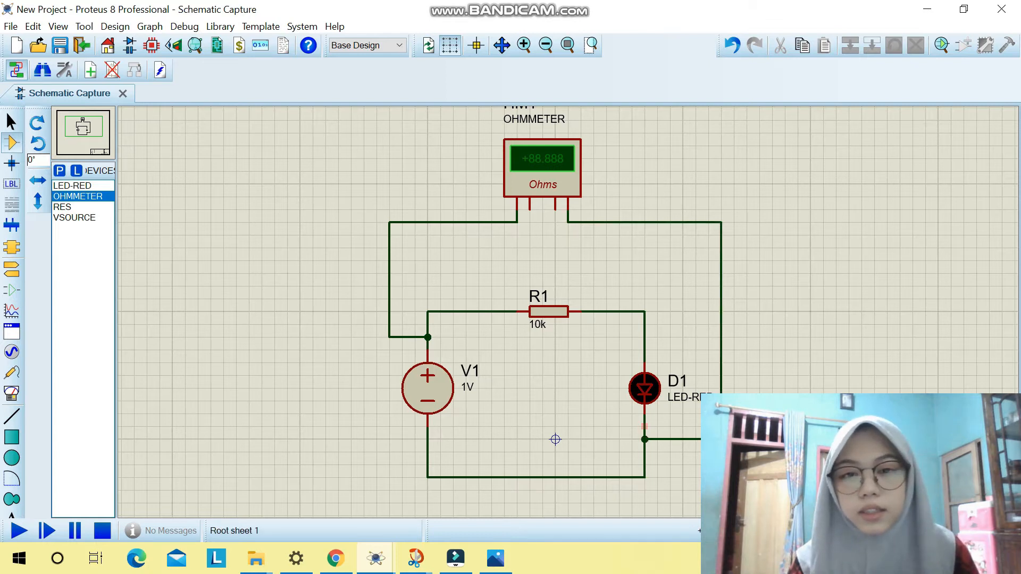
Step: Wire the ohmmeter's two inner pins to the wires on either side of resistor R1
{"action": "left_click", "coordinate": [529, 209]}
{"action": "left_click", "coordinate": [529, 248]}
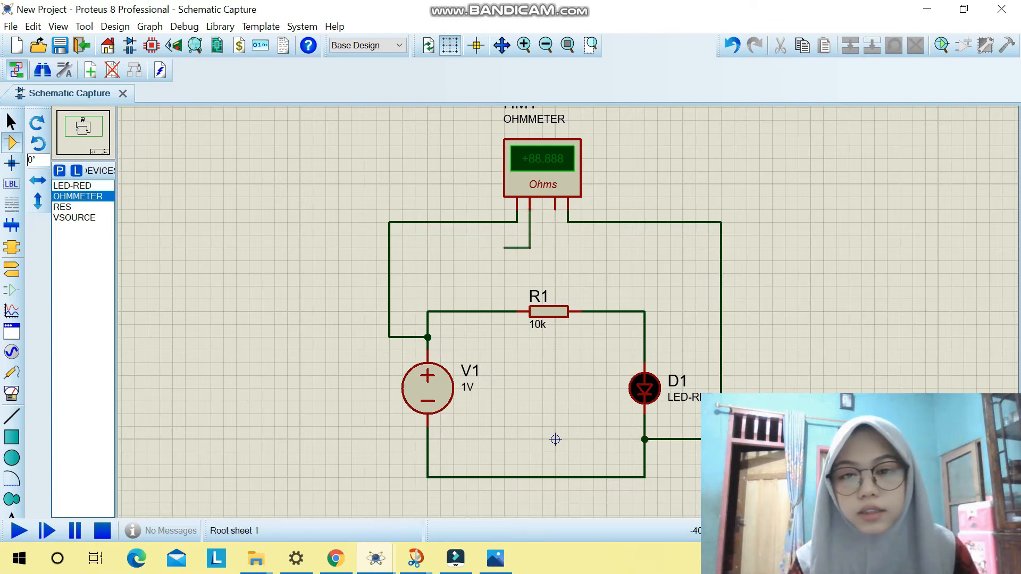
{"action": "left_click", "coordinate": [478, 312]}
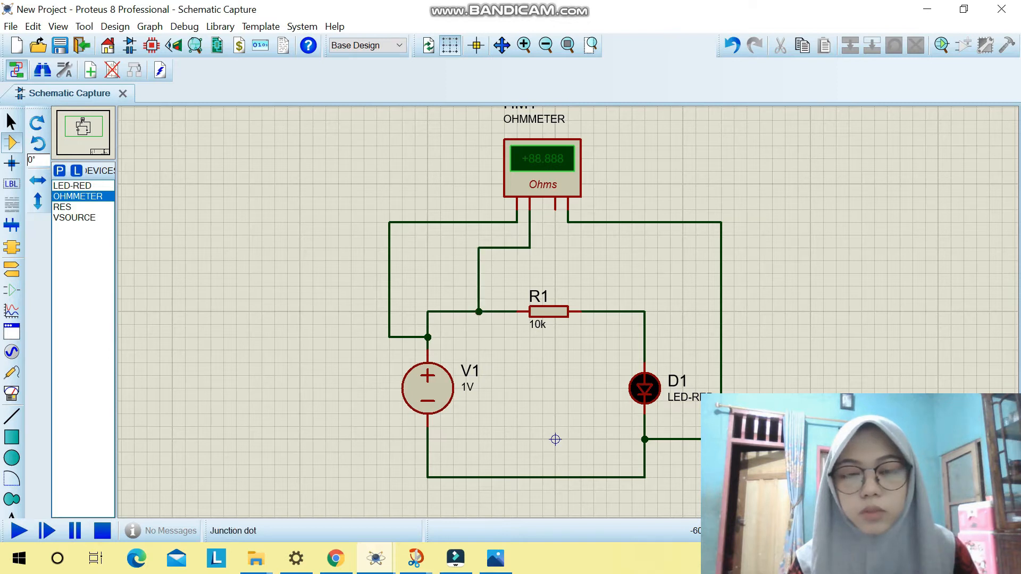
{"action": "left_click", "coordinate": [555, 209]}
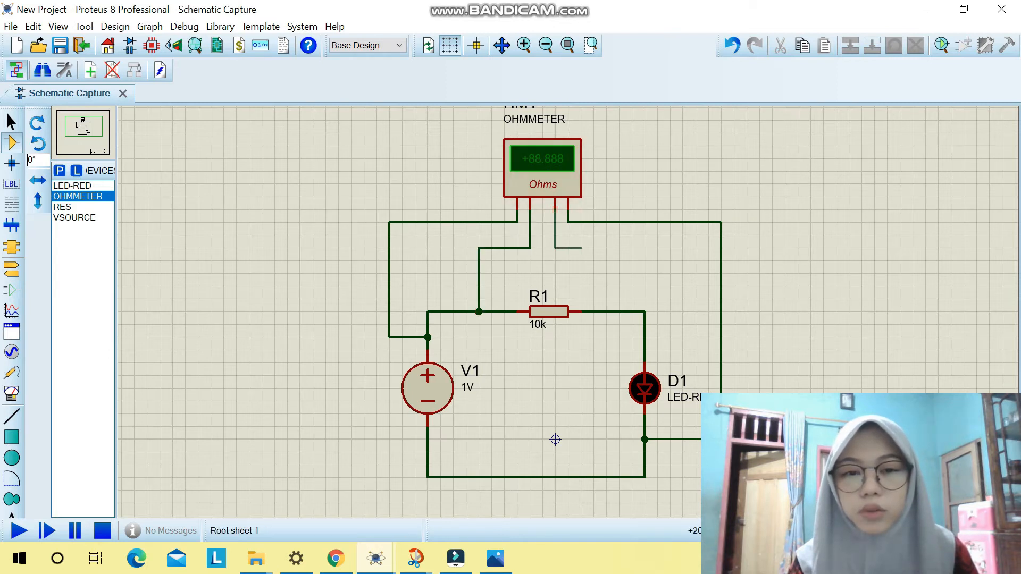
{"action": "left_click", "coordinate": [593, 312]}
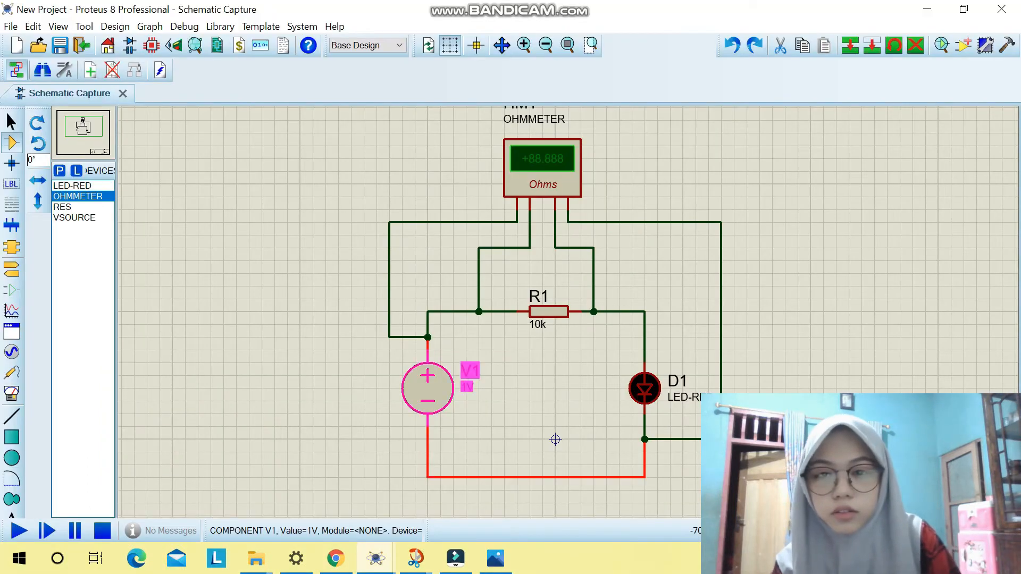
Step: Set the value of voltage source V1 to 5V
{"action": "double_click", "coordinate": [468, 387]}
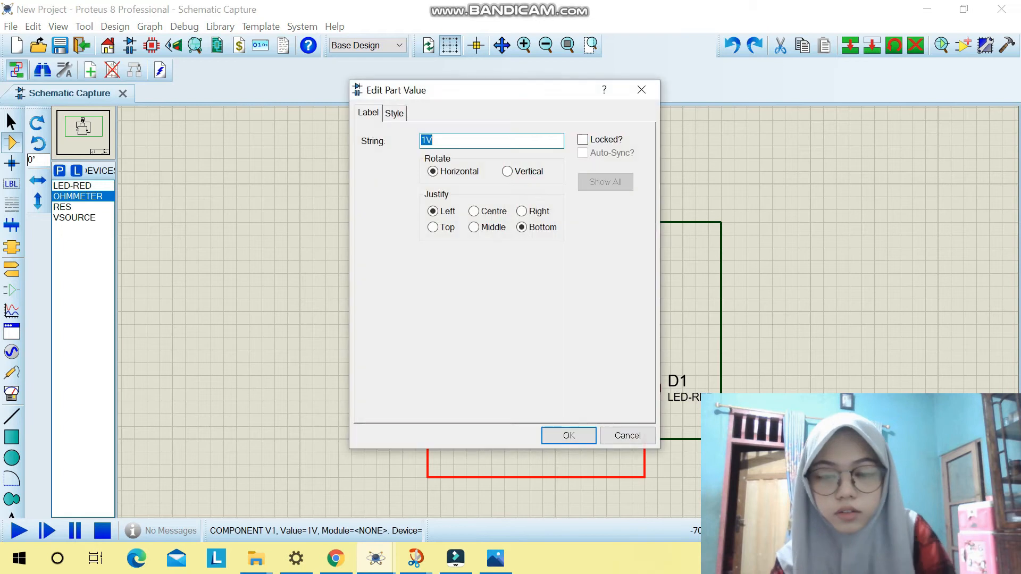
{"action": "left_click", "coordinate": [433, 140]}
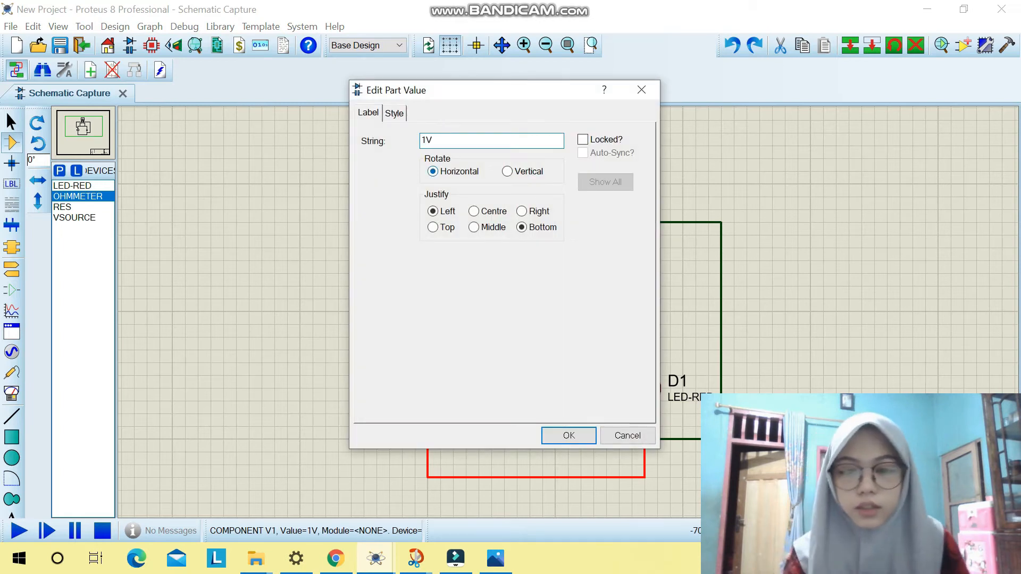
{"action": "type", "text": "5"}
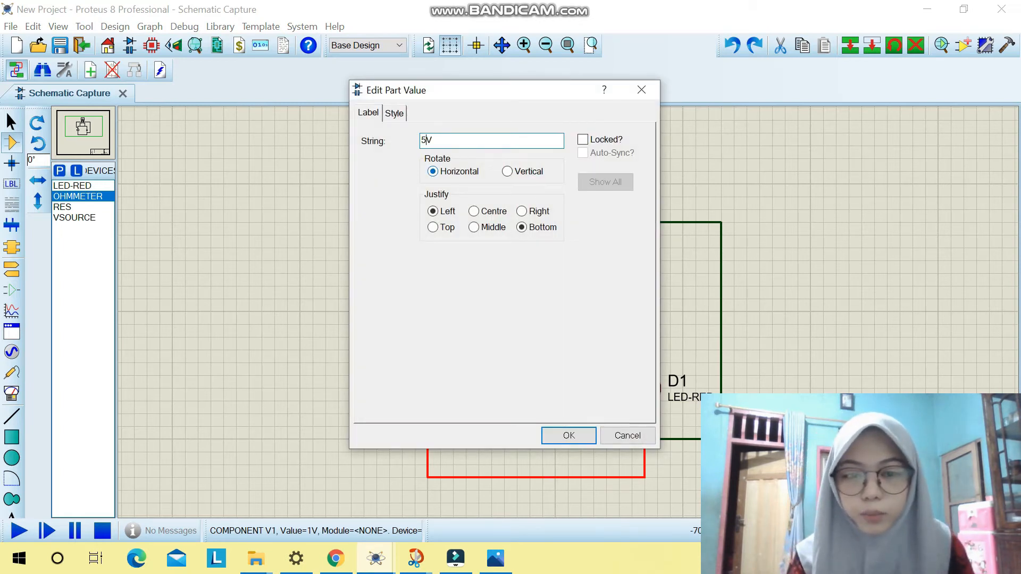
{"action": "left_click", "coordinate": [555, 437]}
Step: Set the full drive current of LED D1 to 25mA
{"action": "double_click", "coordinate": [644, 388]}
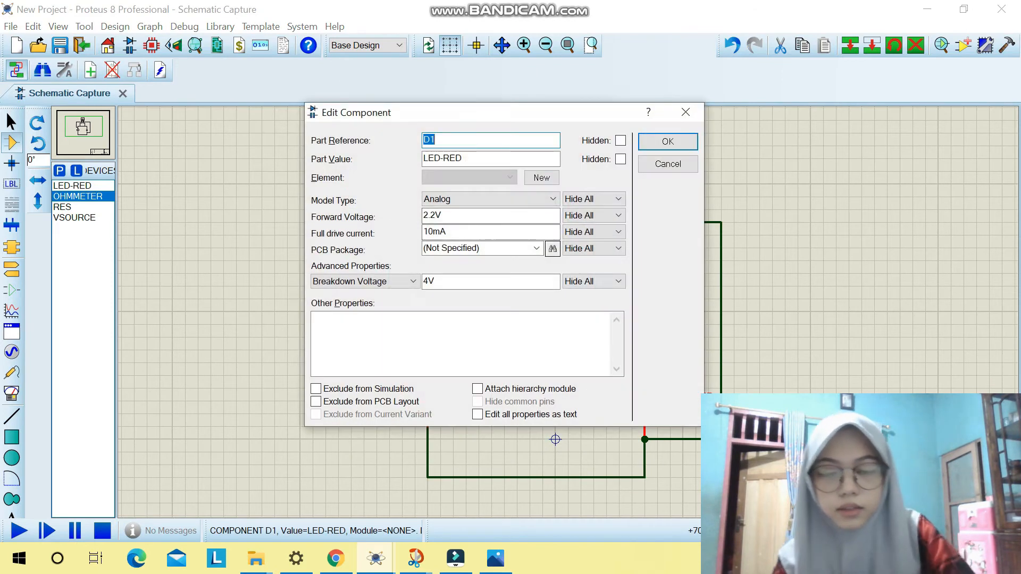
{"action": "left_click", "coordinate": [433, 232]}
{"action": "key", "text": "BackSpace"}
{"action": "key", "text": "BackSpace"}
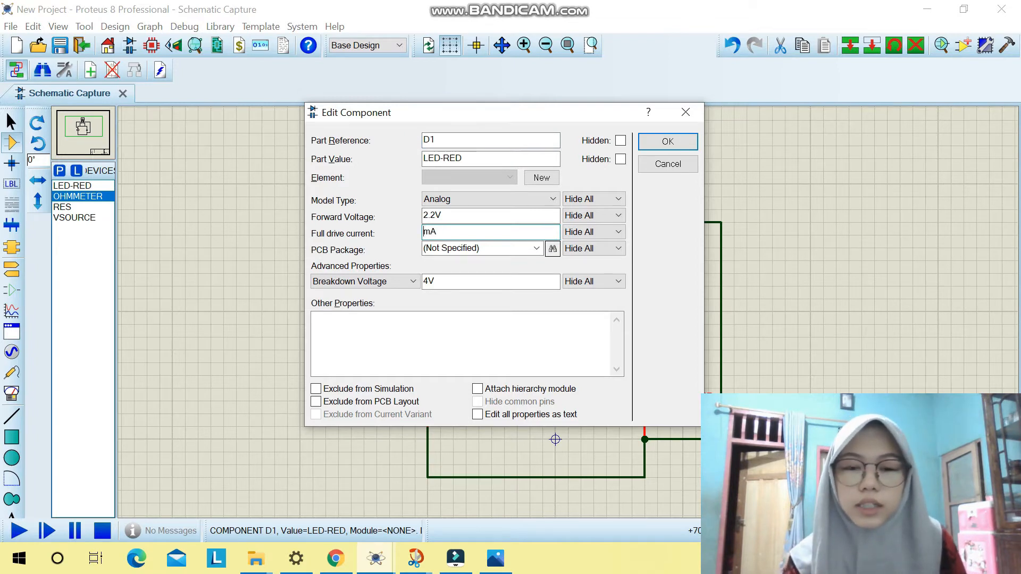
{"action": "type", "text": "25"}
{"action": "key", "text": "Return"}
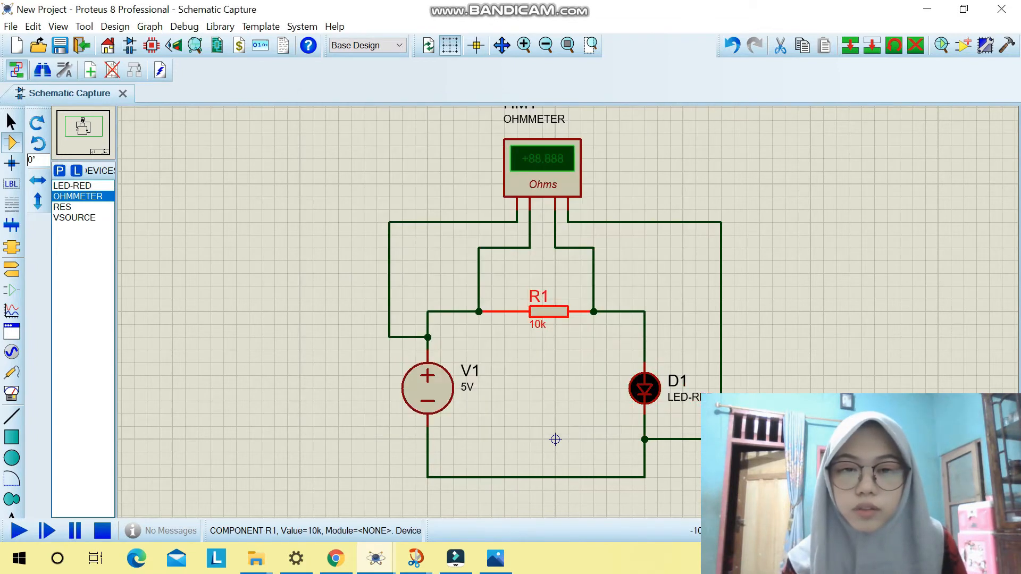
Step: Set the value of resistor R1 to 130
{"action": "double_click", "coordinate": [537, 324]}
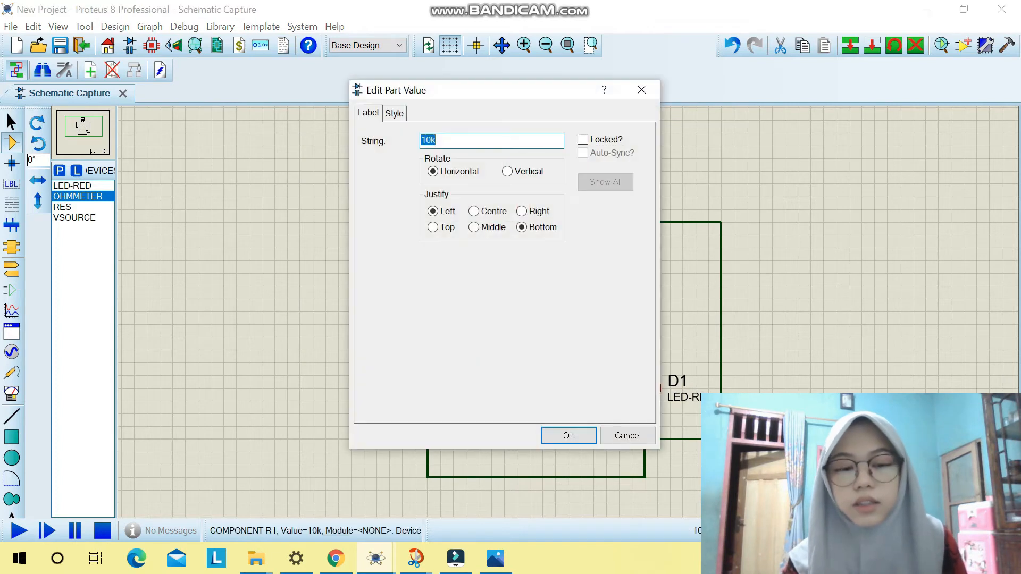
{"action": "type", "text": "13"}
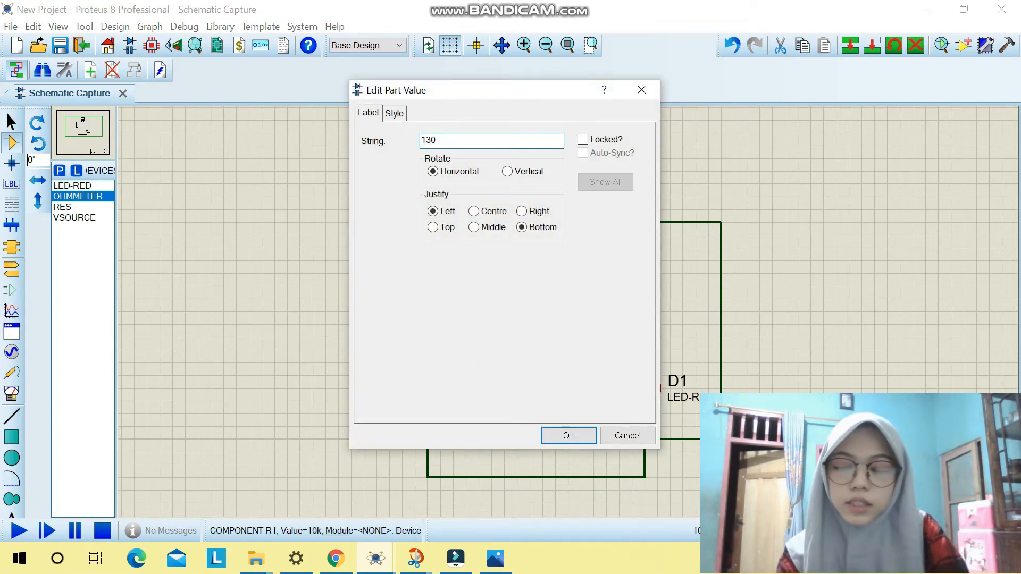
{"action": "left_click", "coordinate": [555, 439]}
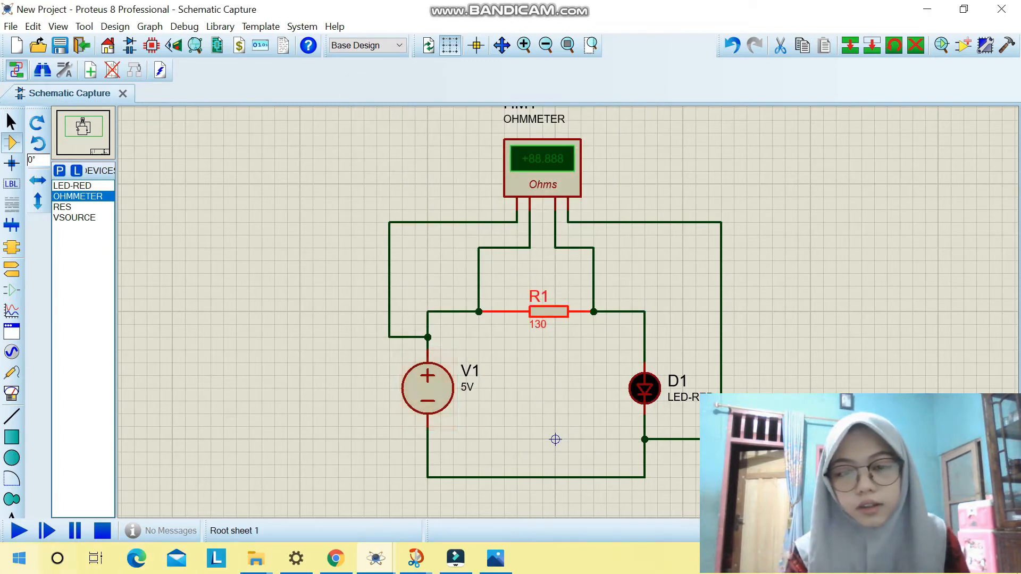
Step: Select Off Resistance as LED D1's advanced property and change its model type to Digital
{"action": "double_click", "coordinate": [645, 388]}
{"action": "left_click", "coordinate": [365, 281]}
{"action": "left_click", "coordinate": [351, 316]}
{"action": "left_click", "coordinate": [491, 198]}
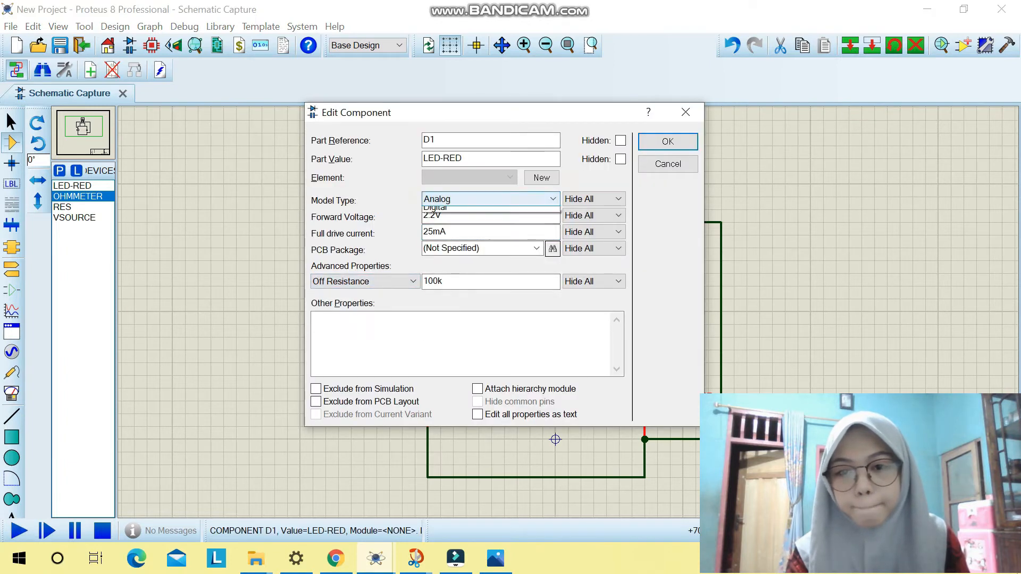
{"action": "left_click", "coordinate": [491, 198]}
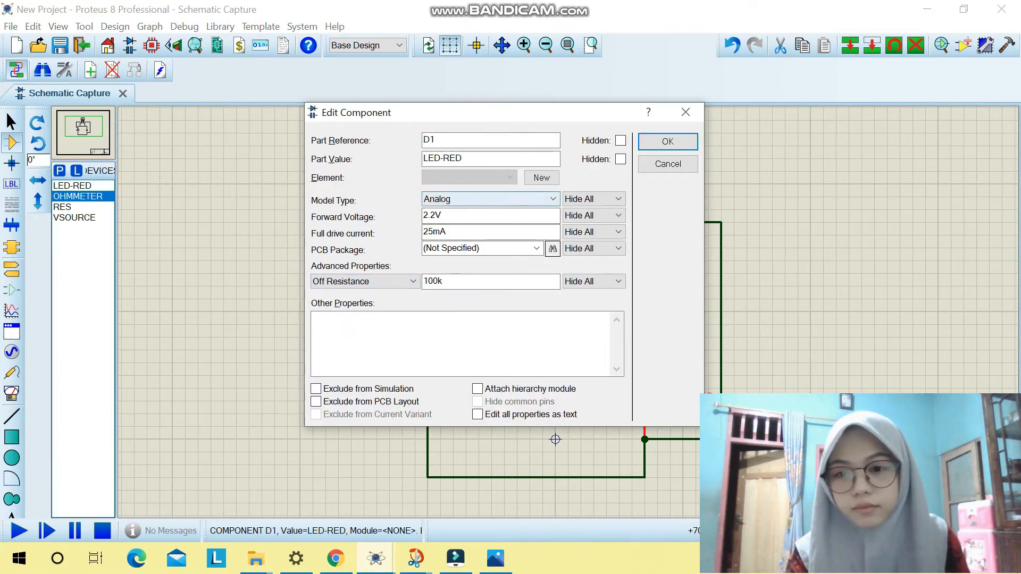
{"action": "left_click", "coordinate": [491, 198]}
{"action": "left_click", "coordinate": [436, 234]}
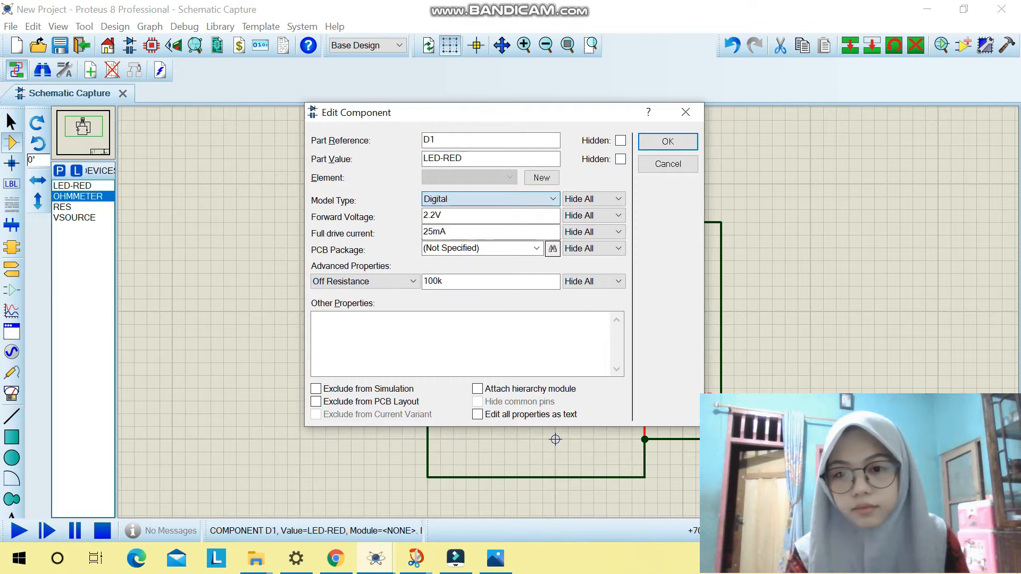
{"action": "left_click", "coordinate": [668, 141]}
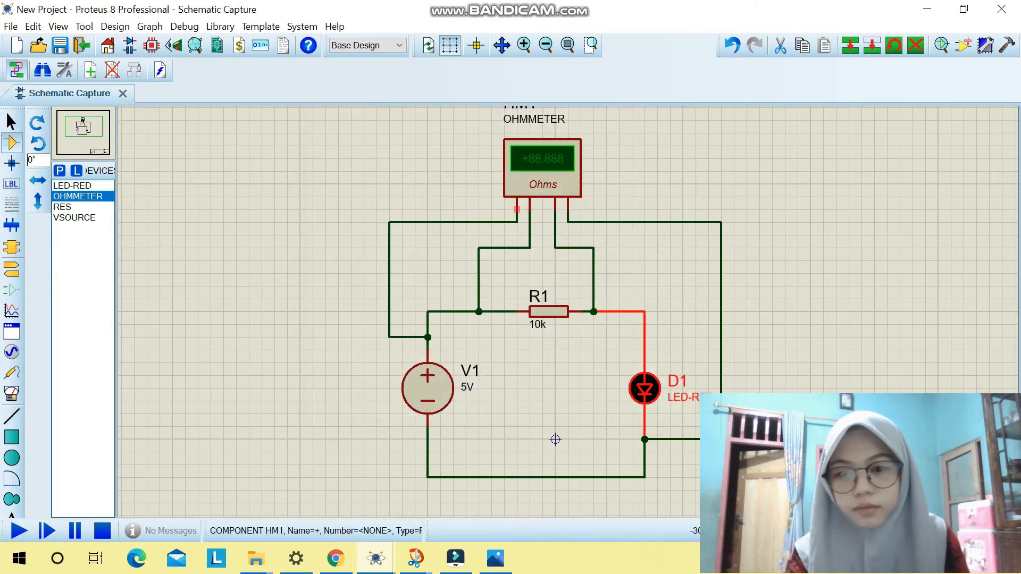
Step: Set resistor R1 to 130 and run the circuit simulation
{"action": "double_click", "coordinate": [537, 324]}
{"action": "type", "text": "130"}
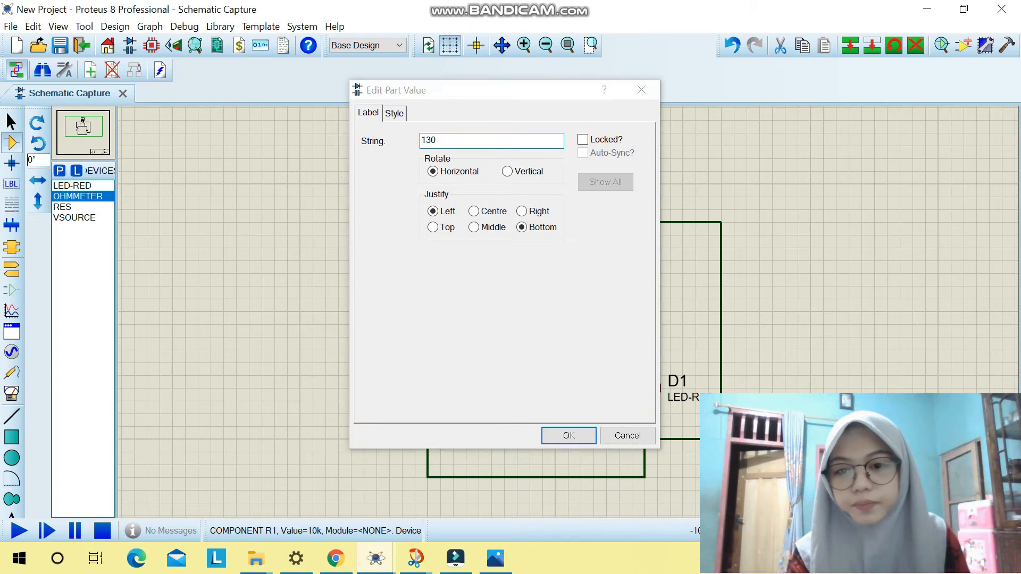
{"action": "left_click", "coordinate": [555, 439]}
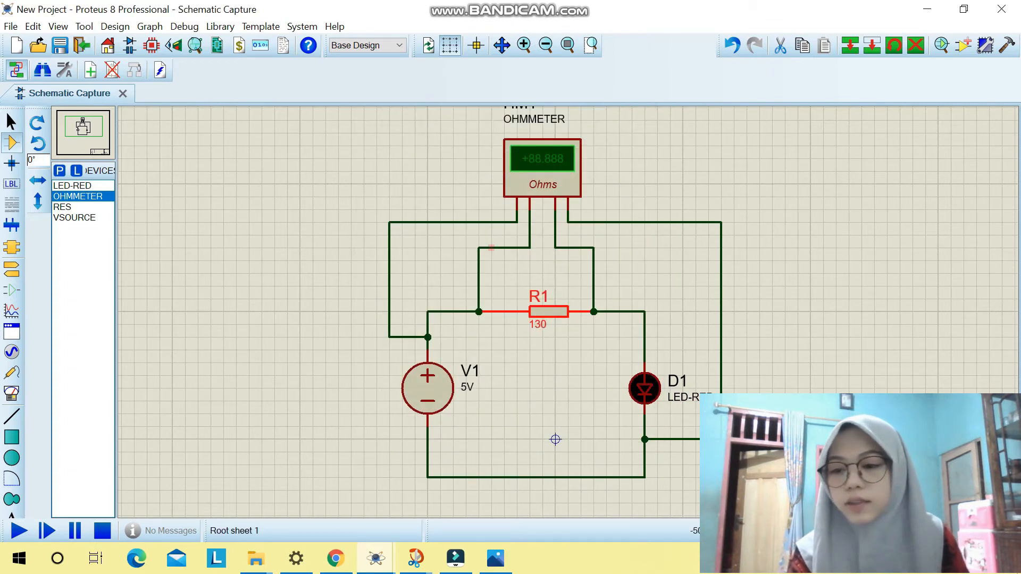
{"action": "left_click", "coordinate": [19, 530]}
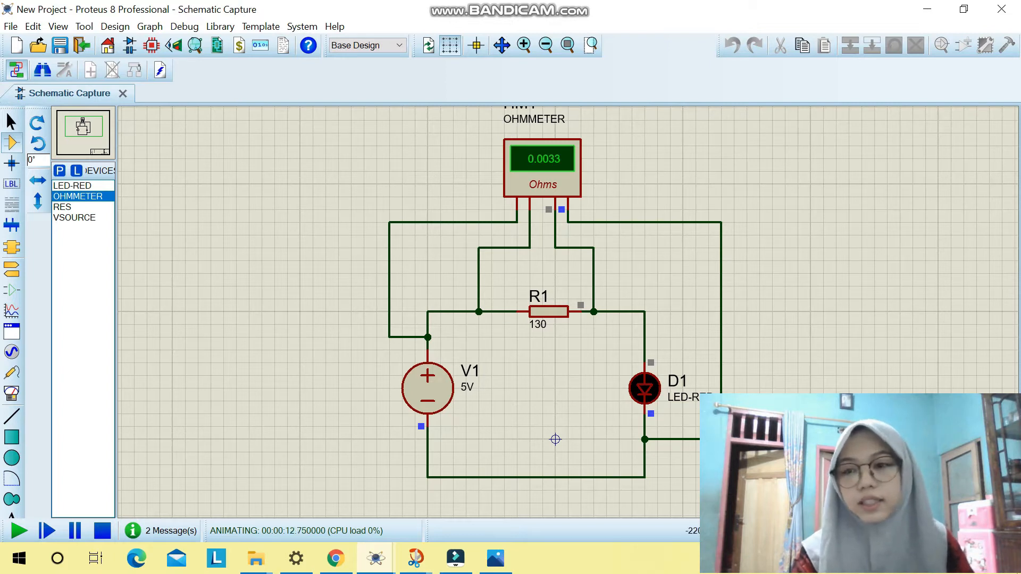
Step: Select the whole ohmmeter circuit and delete it from the sheet
{"action": "left_click_drag", "start_coordinate": [274, 107], "coordinate": [874, 489]}
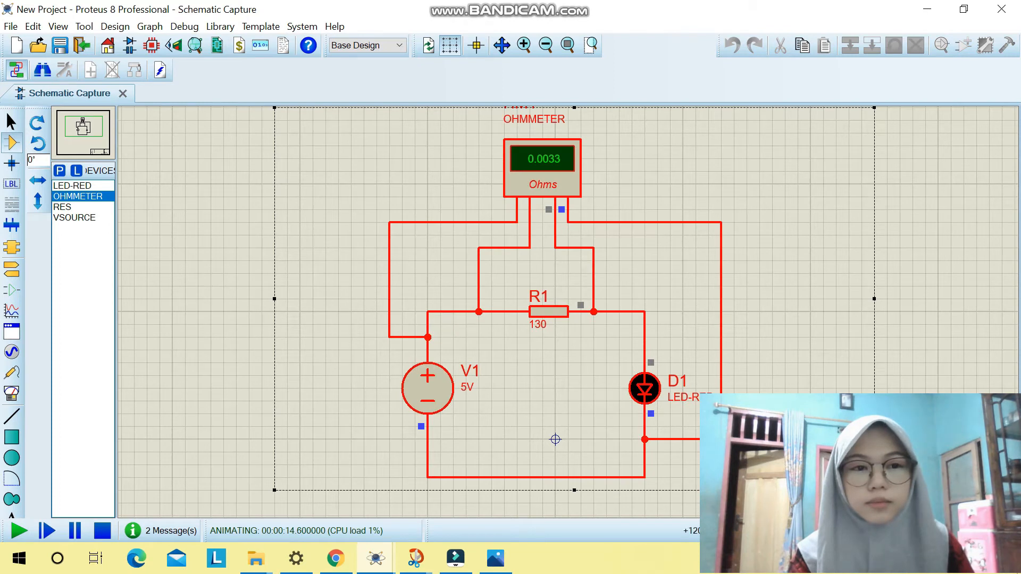
{"action": "left_click", "coordinate": [912, 330]}
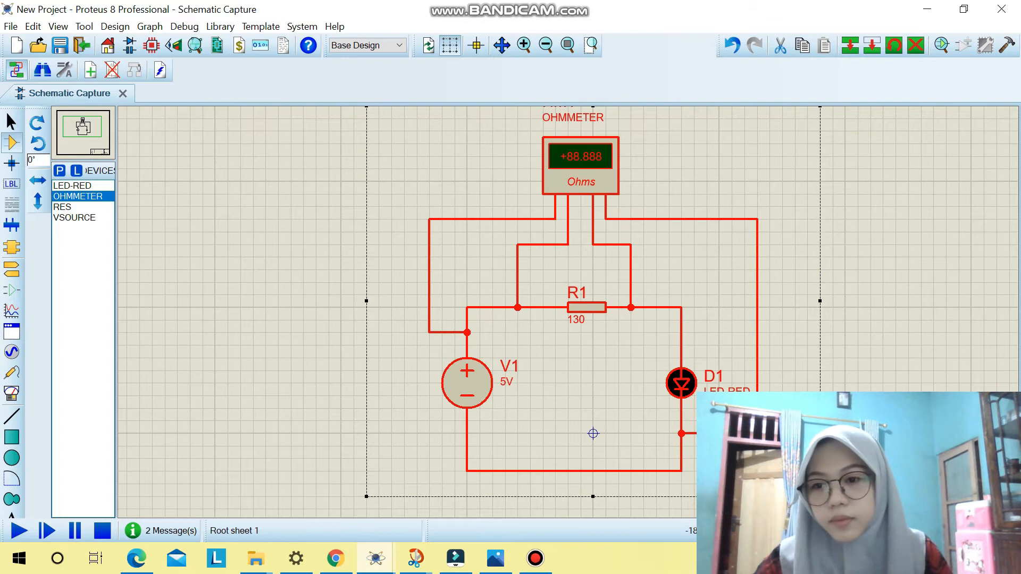
{"action": "key", "text": "Delete"}
Step: Place three RES resistors in a vertical column above the sheet origin
{"action": "key", "text": "Down"}
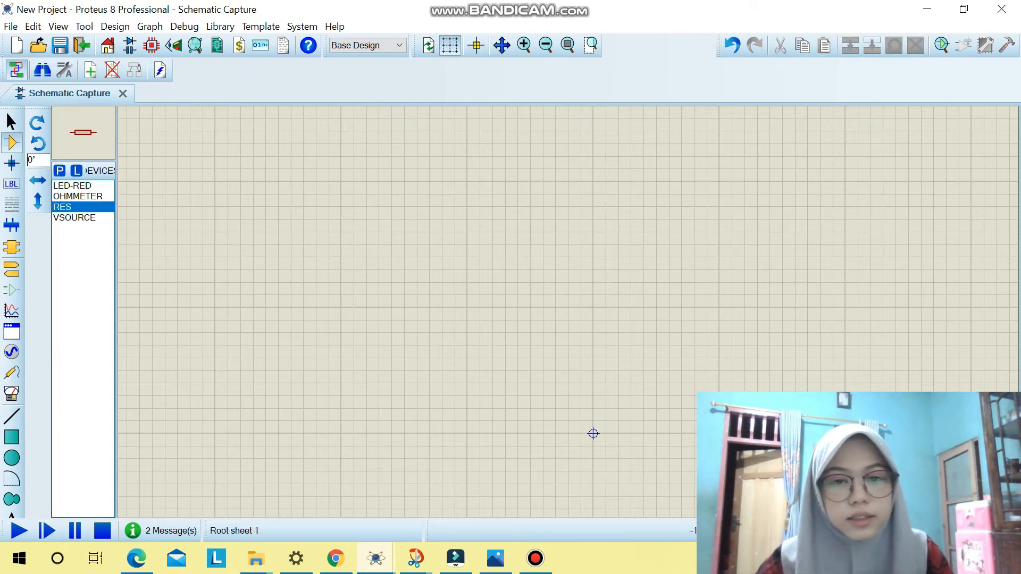
{"action": "left_click", "coordinate": [587, 193]}
{"action": "left_click", "coordinate": [586, 194]}
{"action": "left_click", "coordinate": [586, 244]}
{"action": "left_click", "coordinate": [586, 244]}
{"action": "left_click", "coordinate": [586, 307]}
{"action": "left_click", "coordinate": [587, 306]}
Step: Move resistors R2 and R3 slightly down to space the three resistors evenly
{"action": "left_click", "coordinate": [587, 244]}
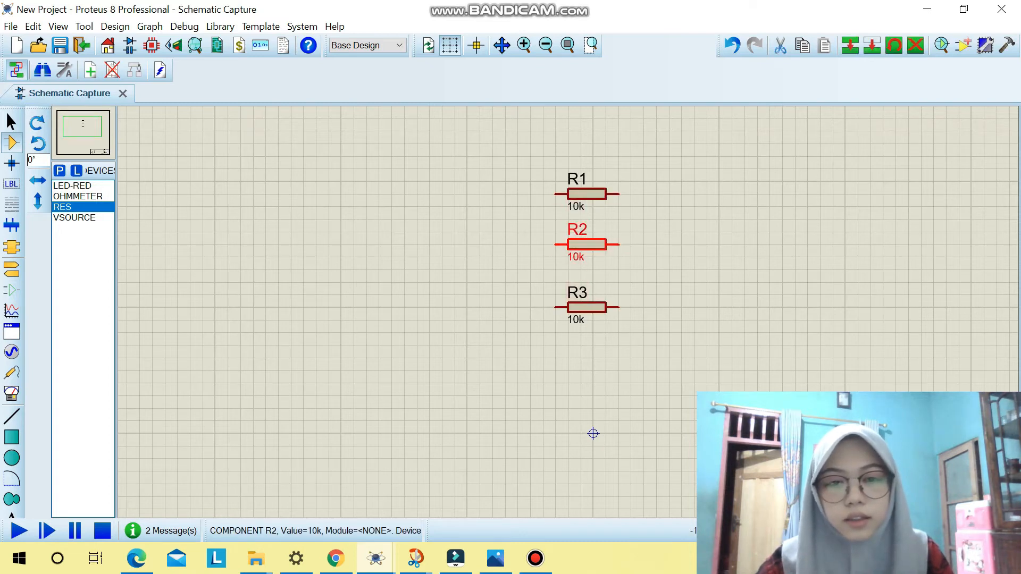
{"action": "left_click", "coordinate": [554, 258]}
{"action": "left_click_drag", "start_coordinate": [517, 219], "coordinate": [631, 270]}
{"action": "left_click_drag", "start_coordinate": [587, 245], "coordinate": [587, 256]}
{"action": "left_click_drag", "start_coordinate": [493, 294], "coordinate": [643, 345]}
{"action": "left_click", "coordinate": [592, 434]}
Step: Search the device library for cell, pick the CELL battery and place it to the left of the resistors
{"action": "type", "text": "p"}
{"action": "type", "text": "cell"}
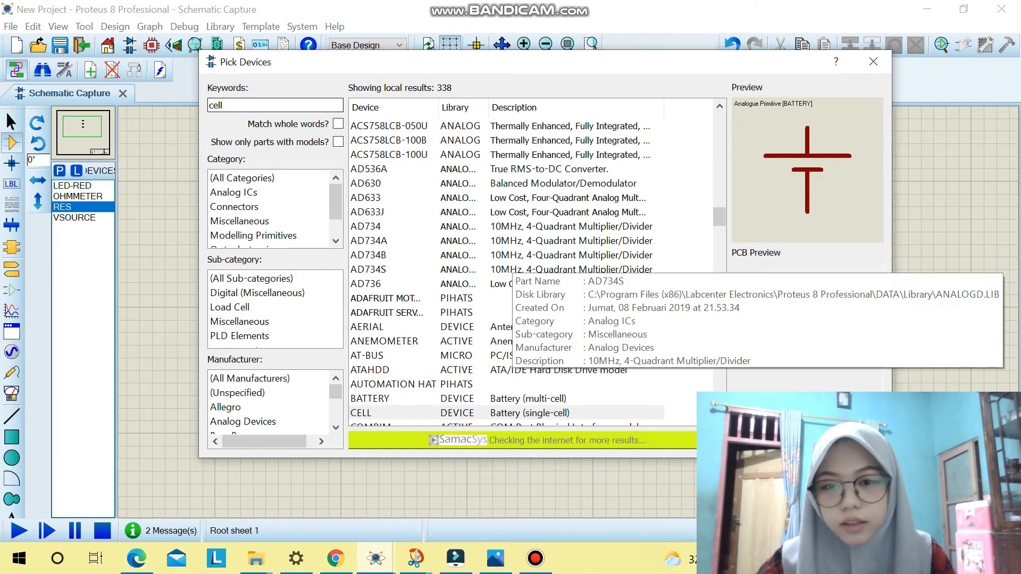
{"action": "key", "text": "Return"}
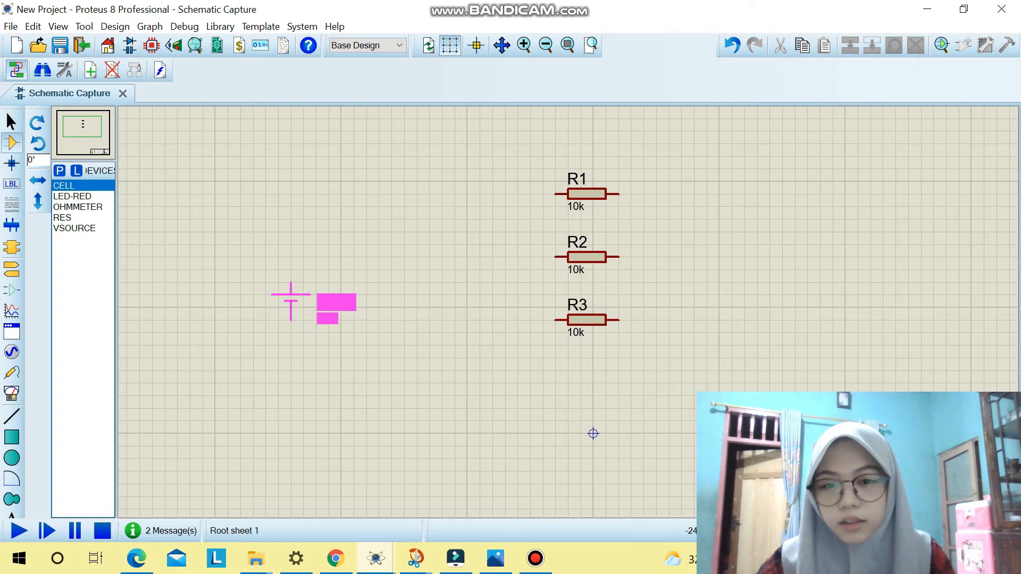
{"action": "left_click", "coordinate": [341, 313]}
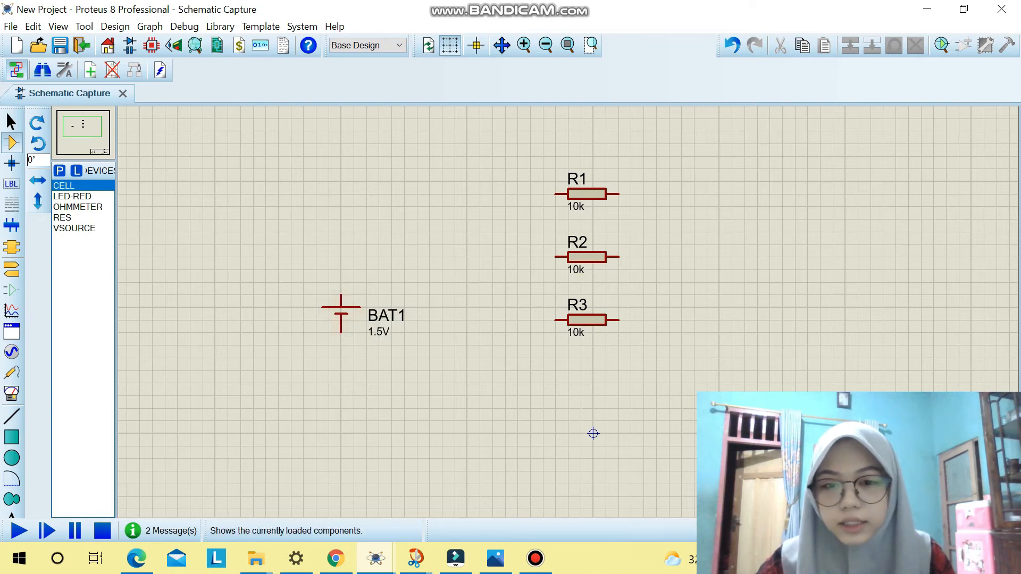
Step: Place three AC ammeters in a column, one directly to the right of each resistor R1, R2 and R3
{"action": "left_click", "coordinate": [11, 393]}
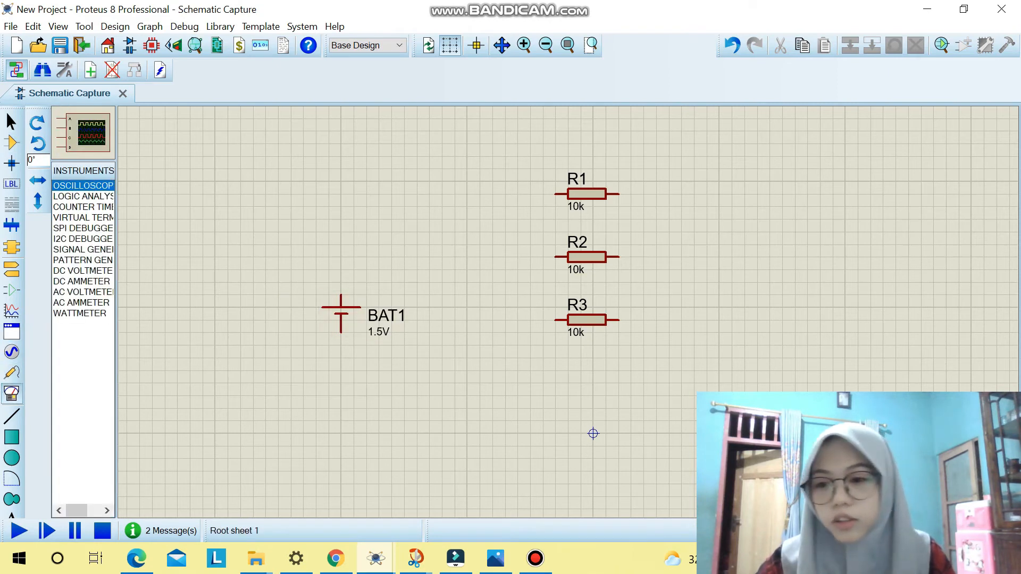
{"action": "left_click", "coordinate": [81, 302]}
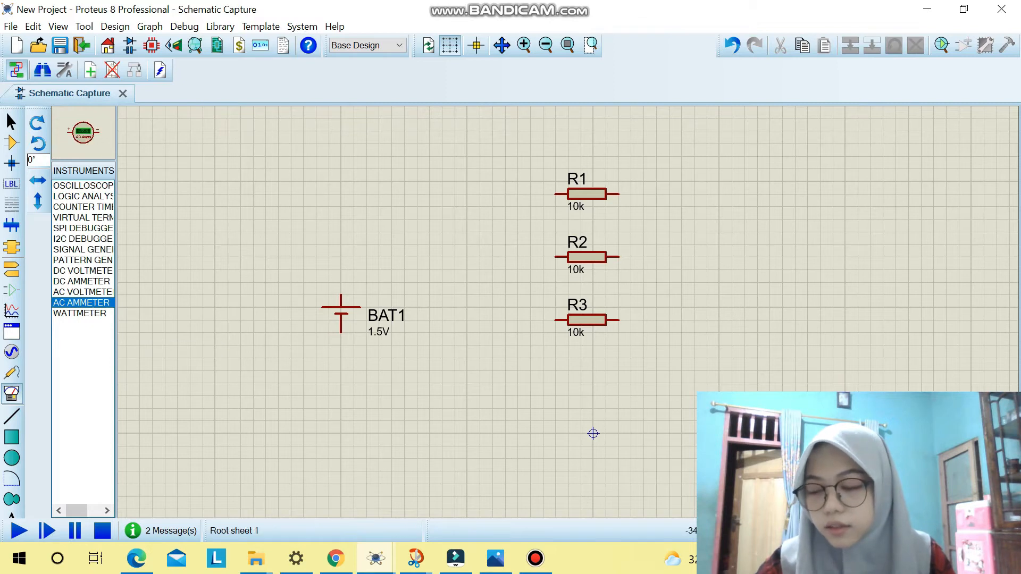
{"action": "left_click", "coordinate": [681, 194]}
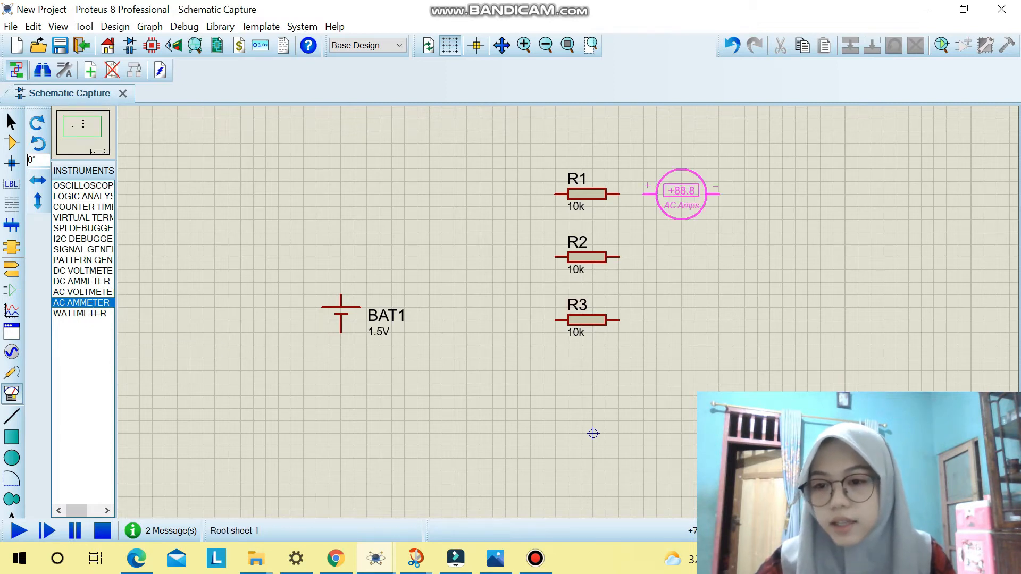
{"action": "left_click", "coordinate": [681, 194]}
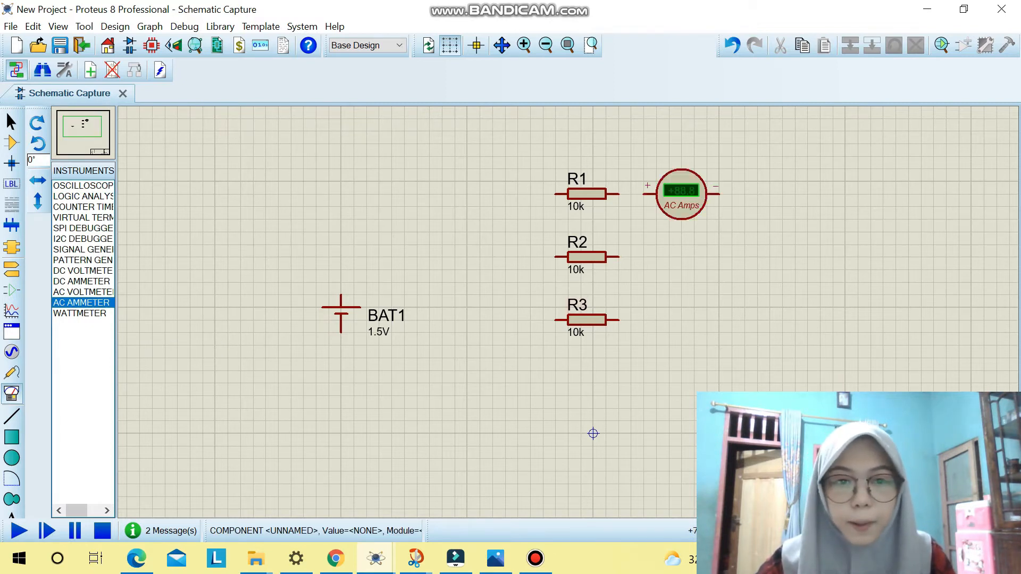
{"action": "left_click", "coordinate": [681, 257]}
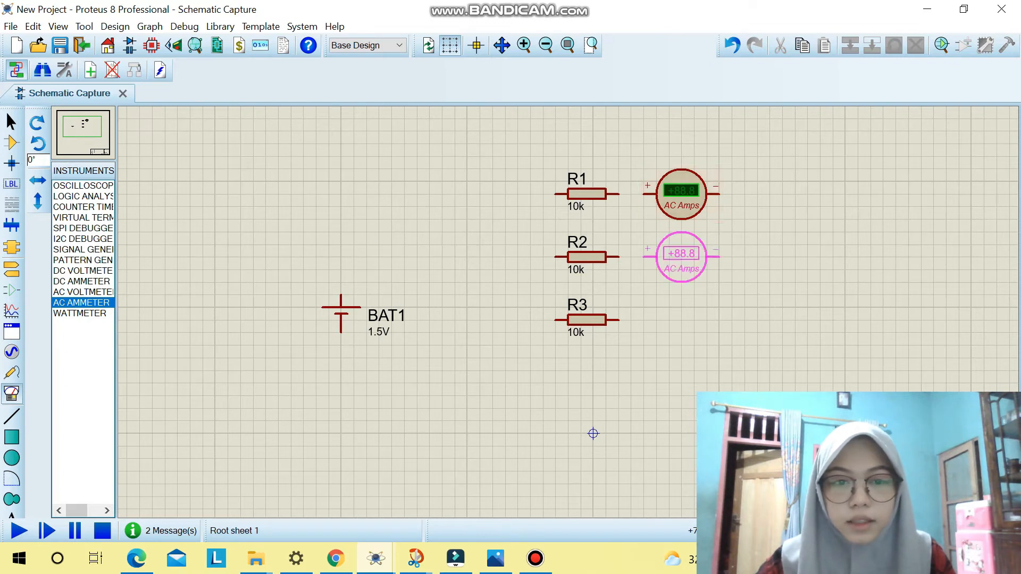
{"action": "left_click", "coordinate": [681, 257]}
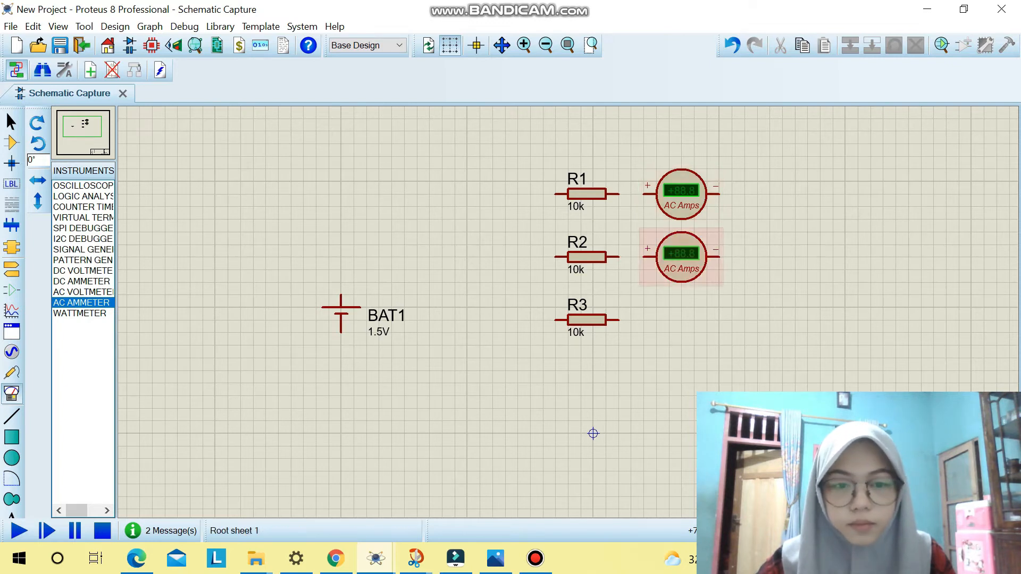
{"action": "left_click", "coordinate": [681, 320]}
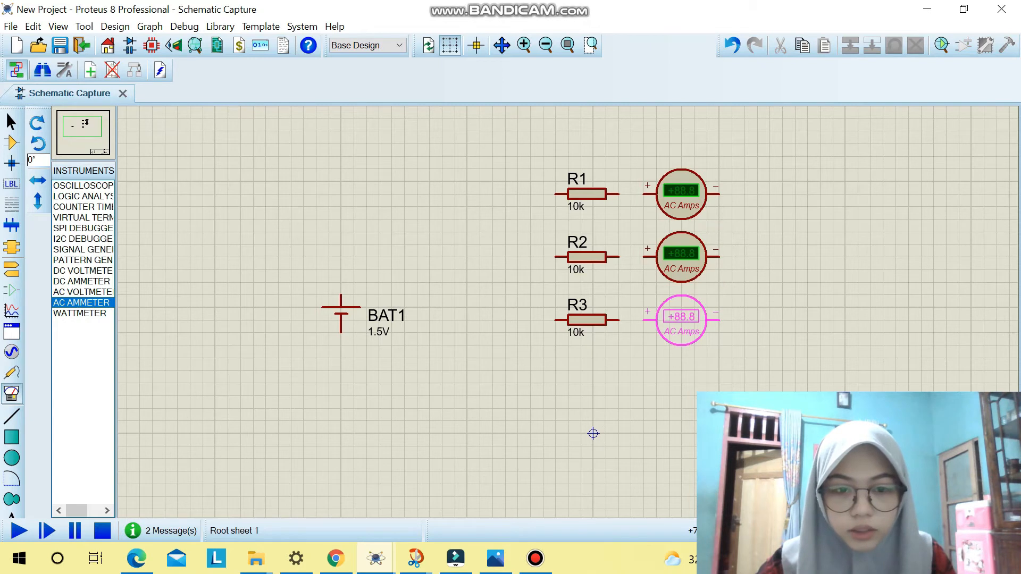
{"action": "left_click", "coordinate": [681, 319]}
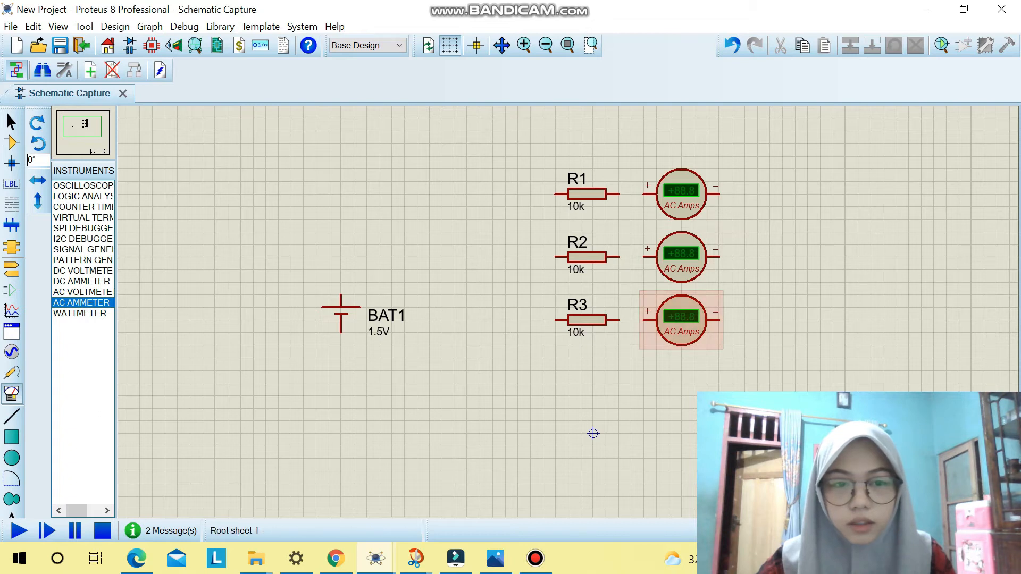
Step: Wire the right end of each resistor R3, R2 and R1 to the positive terminal of its adjacent AC ammeter
{"action": "left_click", "coordinate": [619, 320]}
{"action": "left_click", "coordinate": [643, 320]}
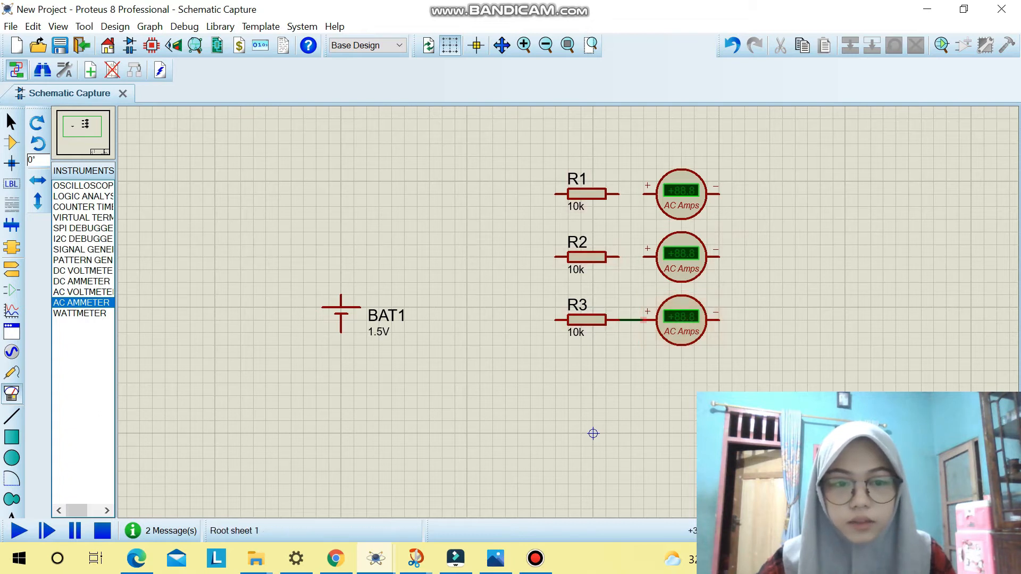
{"action": "left_click", "coordinate": [619, 257]}
{"action": "left_click", "coordinate": [643, 257]}
{"action": "left_click", "coordinate": [619, 194]}
{"action": "left_click", "coordinate": [643, 194]}
Step: Wire the negative terminals of all three AC ammeters together along a common vertical line to their right
{"action": "left_click", "coordinate": [718, 194]}
{"action": "left_click", "coordinate": [757, 194]}
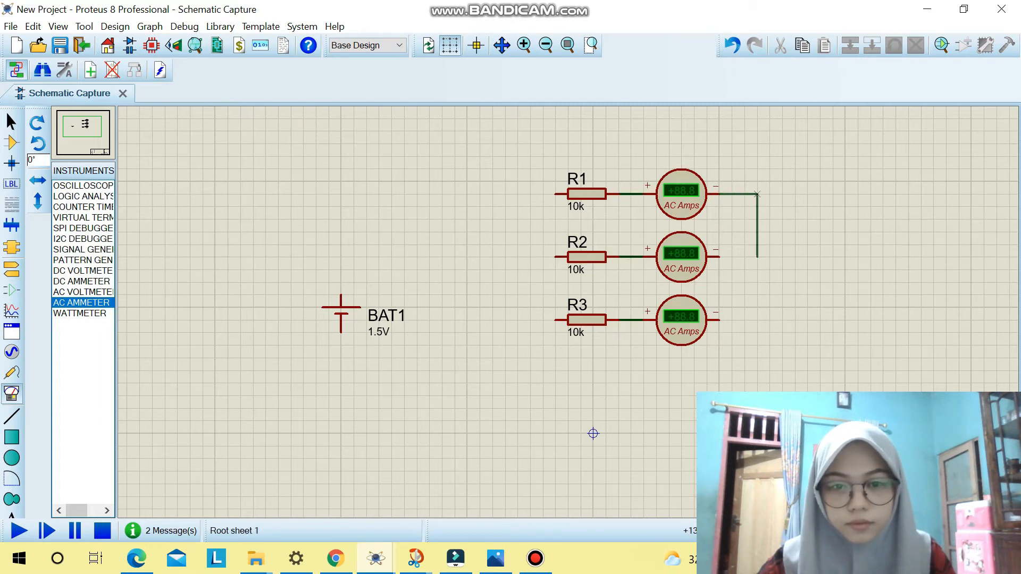
{"action": "left_click", "coordinate": [718, 320]}
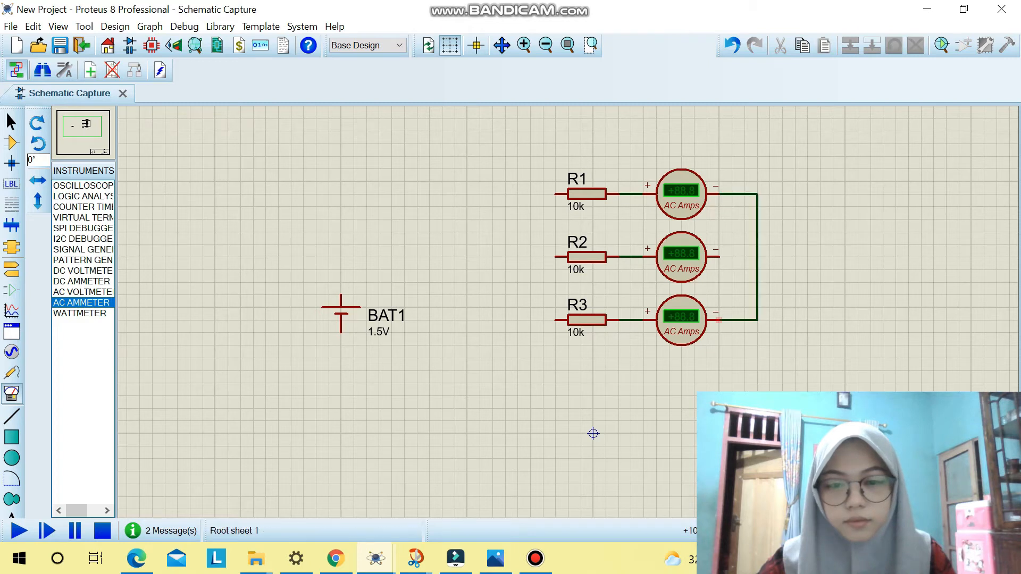
{"action": "left_click", "coordinate": [719, 256]}
{"action": "left_click", "coordinate": [757, 257]}
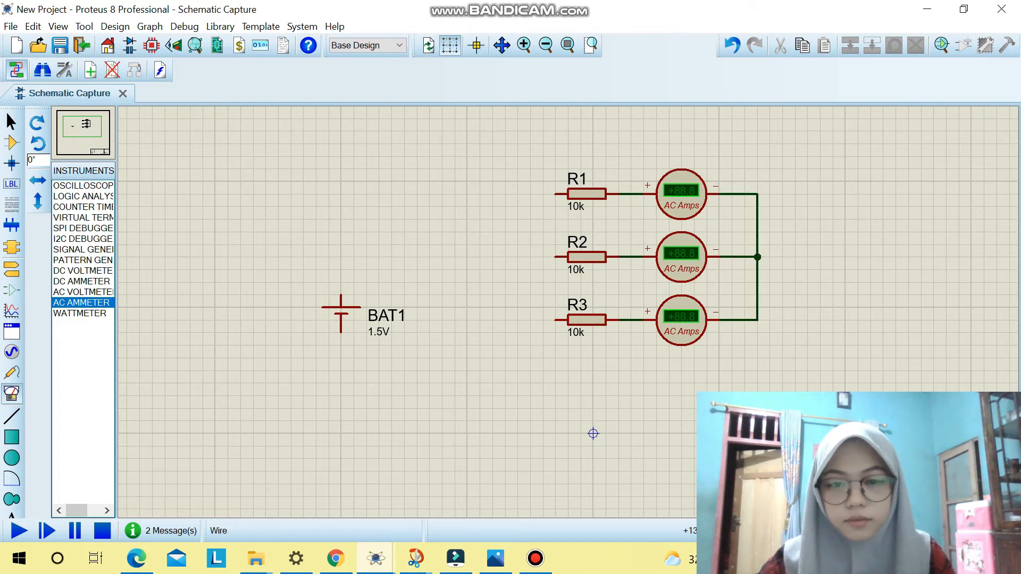
Step: Wire the left ends of R1, R2 and R3 together along a common vertical line to their left
{"action": "left_click", "coordinate": [555, 194]}
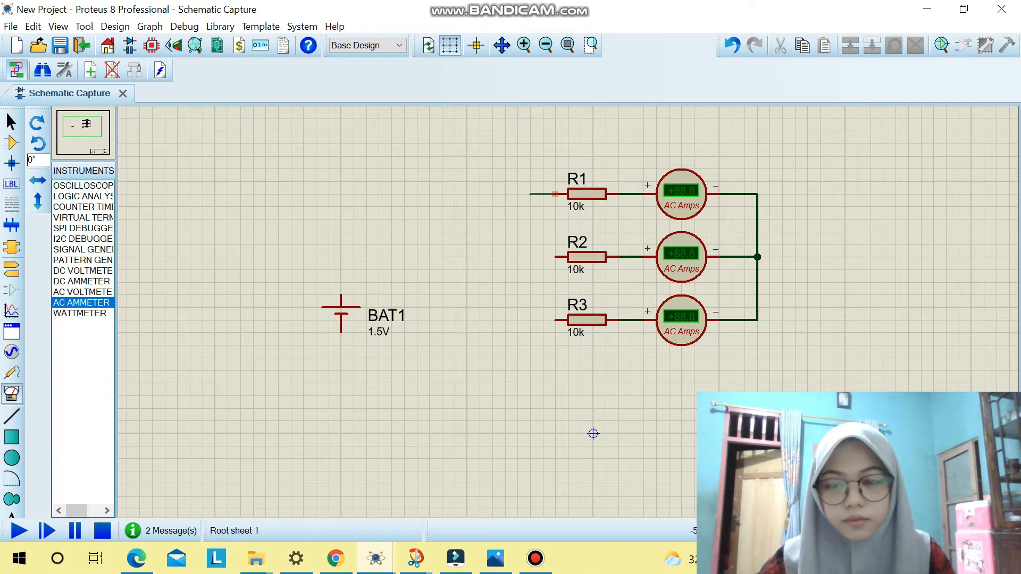
{"action": "left_click", "coordinate": [530, 194]}
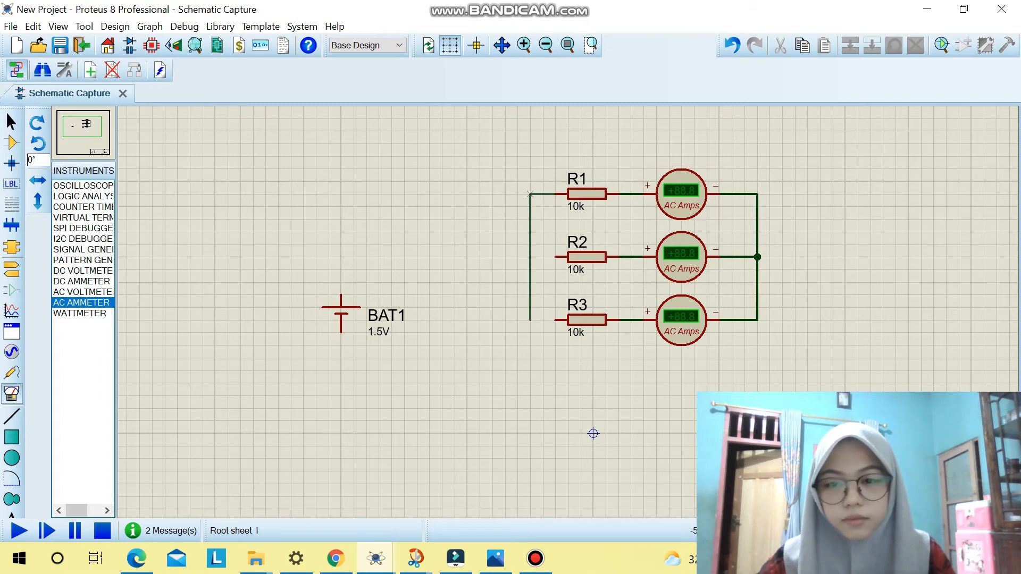
{"action": "left_click", "coordinate": [530, 320]}
{"action": "left_click", "coordinate": [554, 319]}
{"action": "left_click", "coordinate": [554, 257]}
{"action": "left_click", "coordinate": [530, 257]}
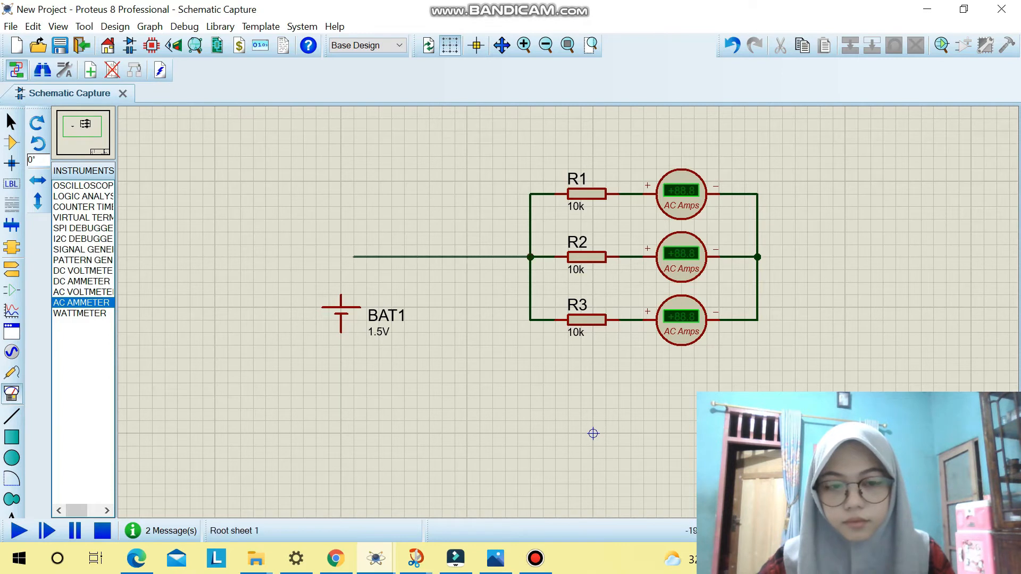
Step: Connect BAT1's positive terminal to the resistors' common node and its negative terminal to the ammeters' common node around the bottom
{"action": "left_click", "coordinate": [340, 295]}
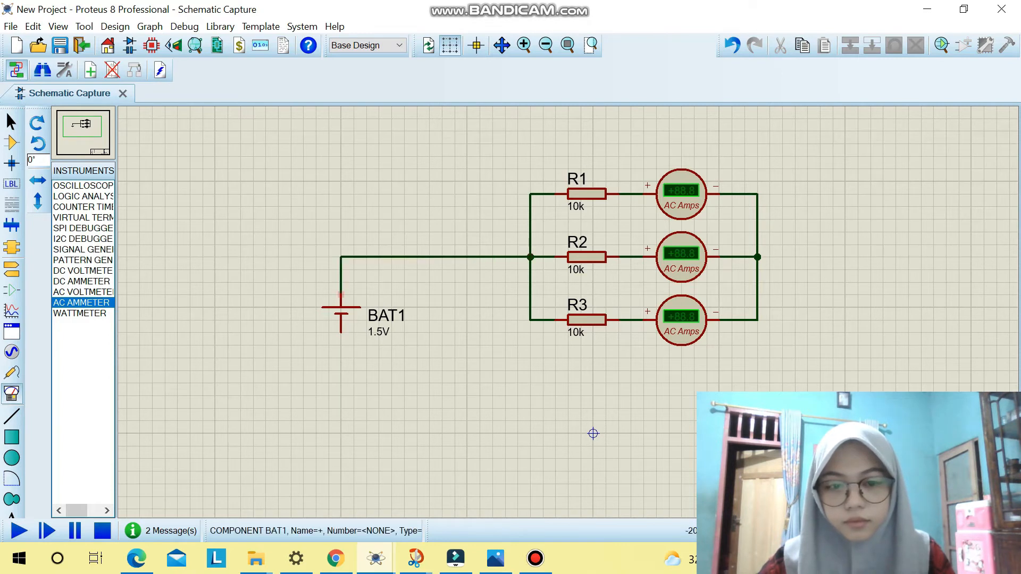
{"action": "left_click", "coordinate": [757, 257]}
{"action": "left_click", "coordinate": [807, 370]}
{"action": "left_click", "coordinate": [341, 332]}
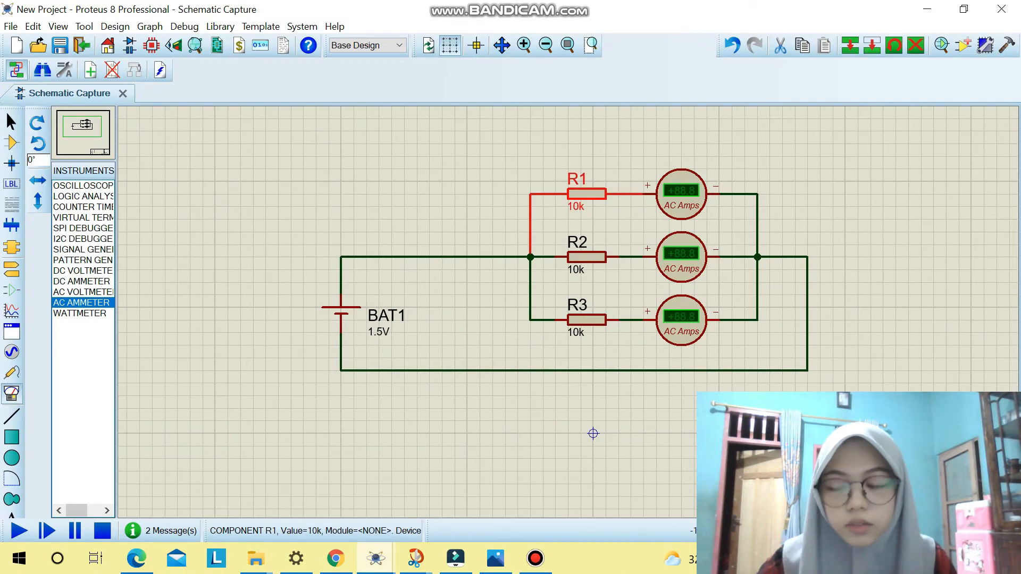
Step: Set the resistor values to 10 for R1, 40 for R2 and 100 for R3
{"action": "double_click", "coordinate": [576, 202]}
{"action": "type", "text": "10"}
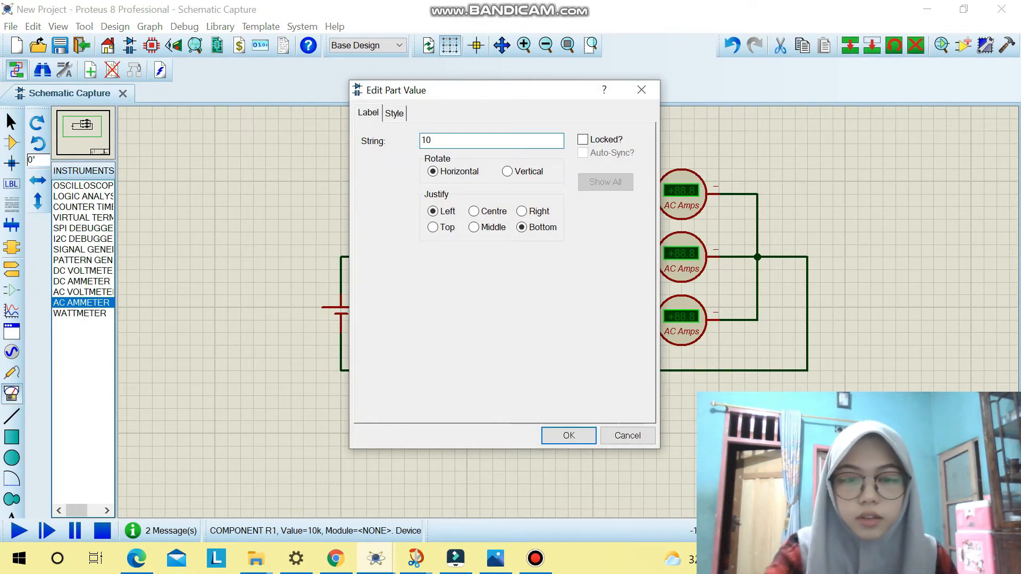
{"action": "key", "text": "Return"}
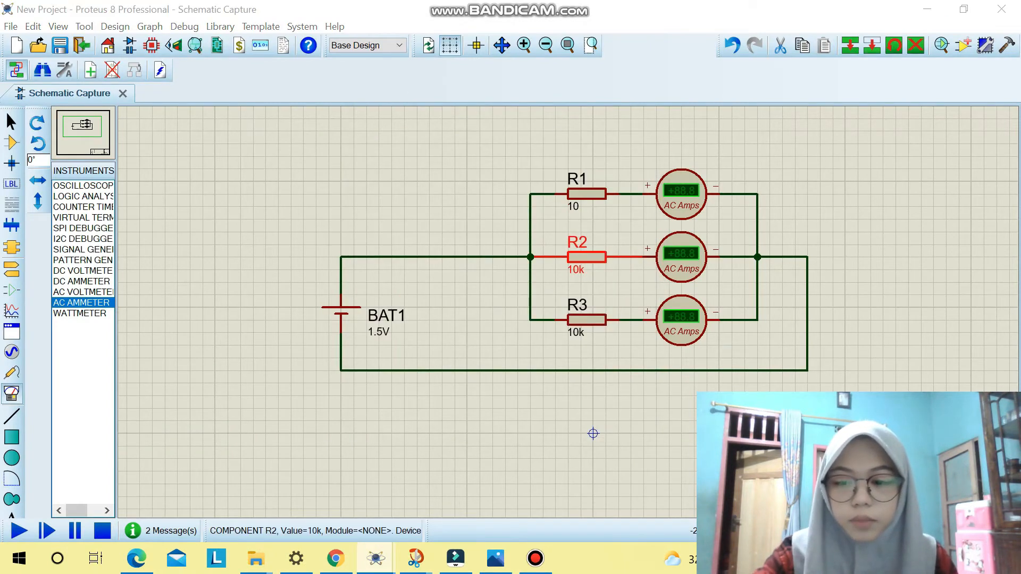
{"action": "double_click", "coordinate": [575, 269]}
{"action": "type", "text": "40"}
{"action": "key", "text": "Return"}
{"action": "double_click", "coordinate": [576, 333]}
{"action": "type", "text": "1"}
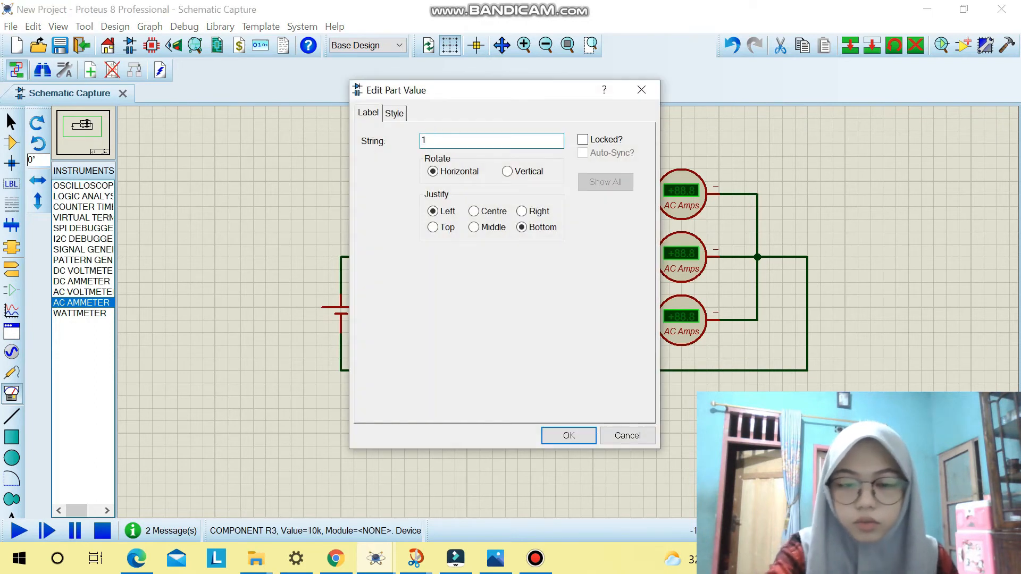
{"action": "key", "text": "Return"}
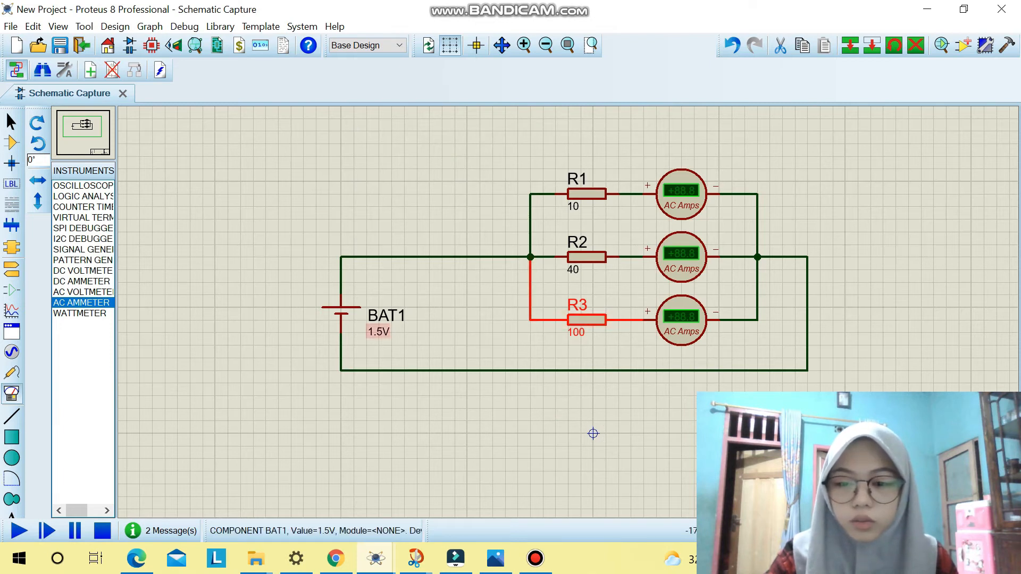
Step: Set the value of battery BAT1 to 3V
{"action": "double_click", "coordinate": [379, 332]}
{"action": "type", "text": "3"}
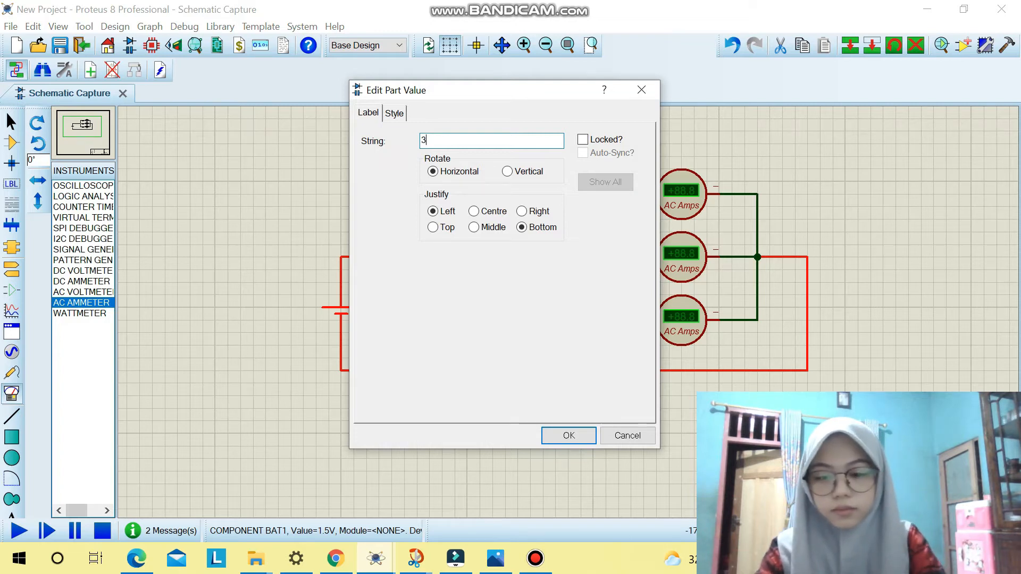
{"action": "type", "text": "V"}
{"action": "left_click", "coordinate": [593, 433]}
{"action": "left_click", "coordinate": [592, 433]}
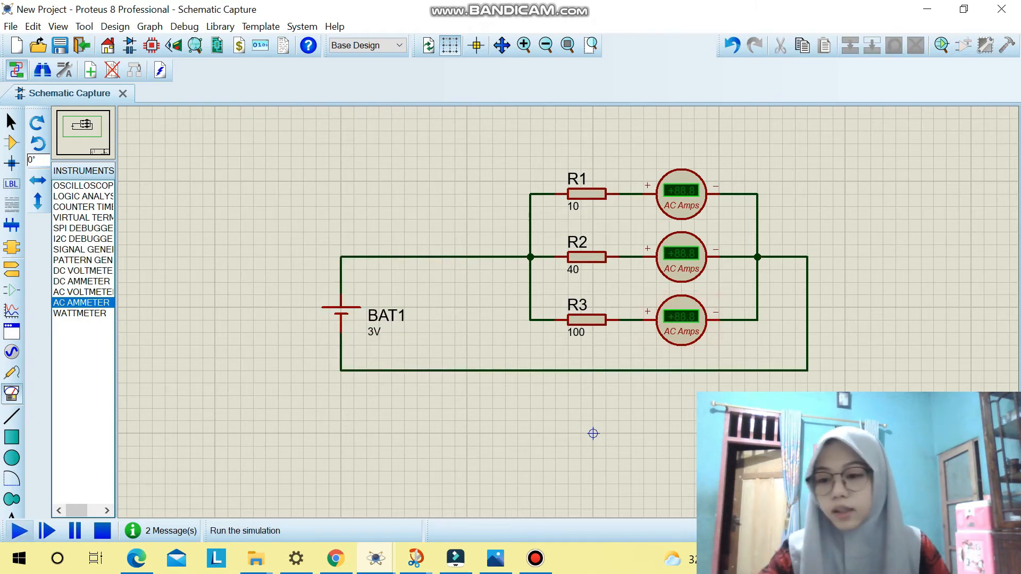
Step: Run the simulation and examine the AC ammeter readings in the R1, R2 and R3 branches one by one
{"action": "left_click", "coordinate": [18, 531]}
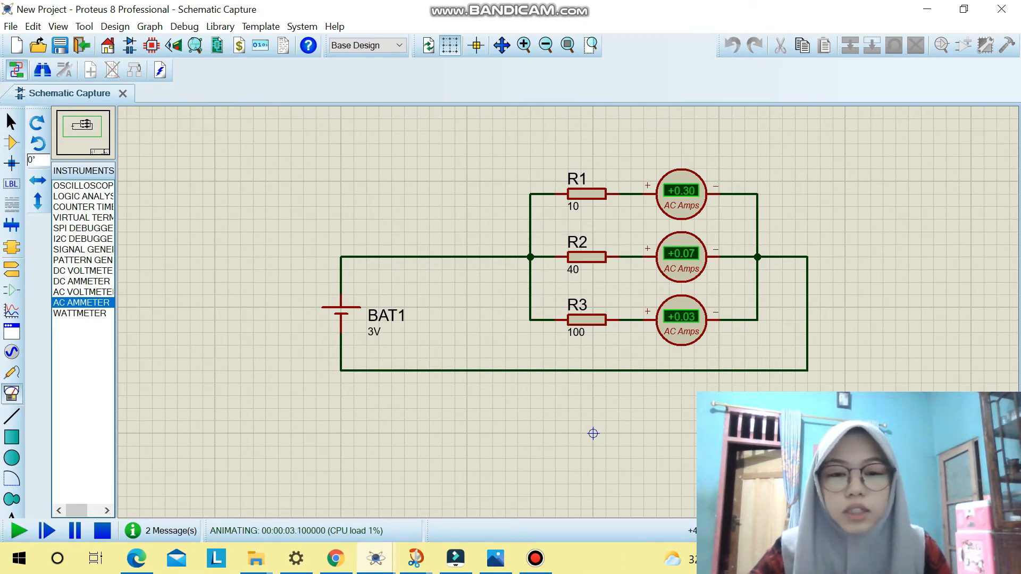
{"action": "left_click_drag", "start_coordinate": [543, 143], "coordinate": [744, 218]}
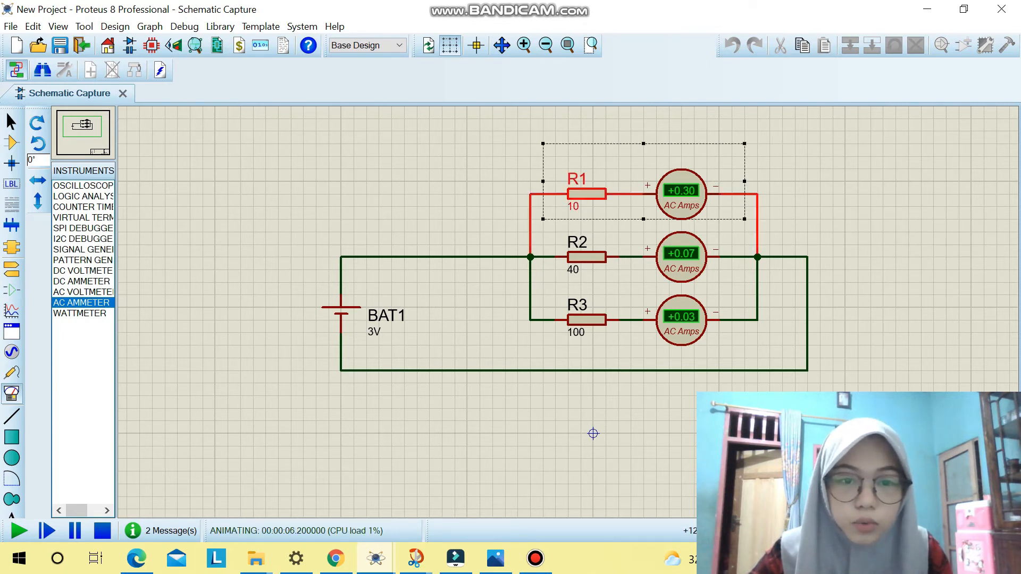
{"action": "left_click", "coordinate": [593, 433]}
{"action": "left_click_drag", "start_coordinate": [530, 232], "coordinate": [732, 294]}
{"action": "left_click", "coordinate": [479, 296]}
{"action": "left_click_drag", "start_coordinate": [555, 295], "coordinate": [718, 358]}
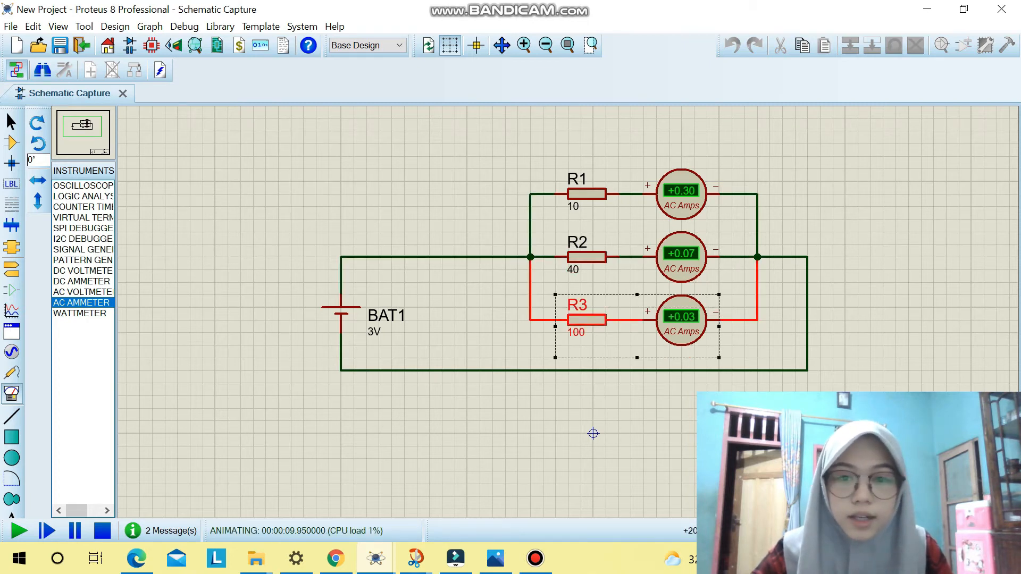
{"action": "left_click", "coordinate": [593, 433]}
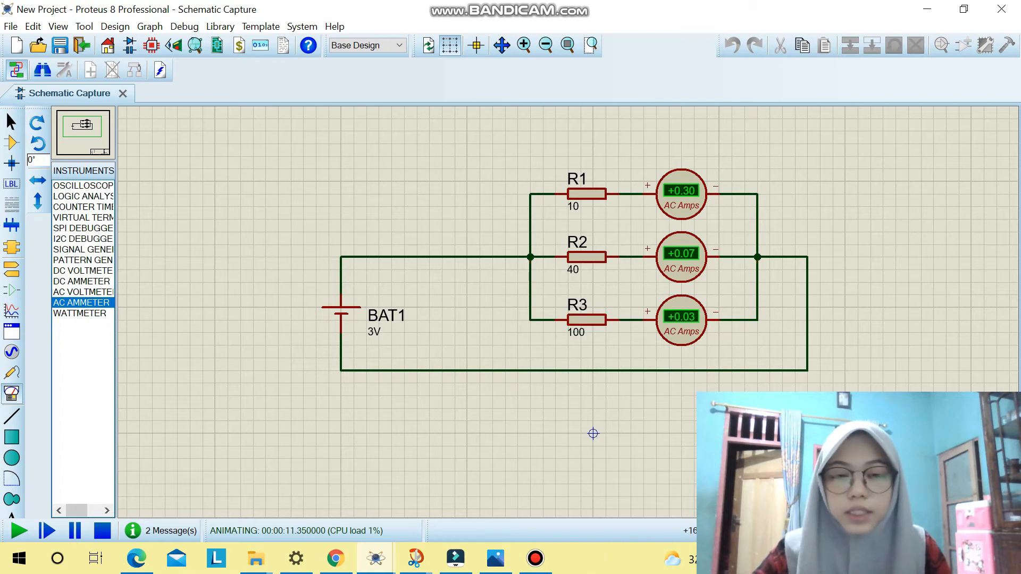
{"action": "key", "text": "ctrl+a"}
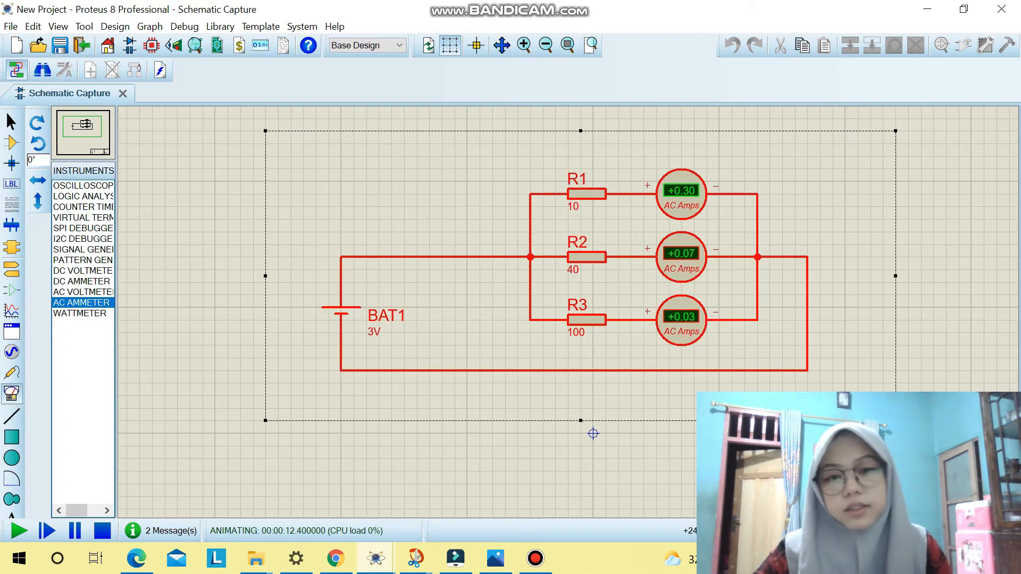
{"action": "left_click", "coordinate": [593, 433]}
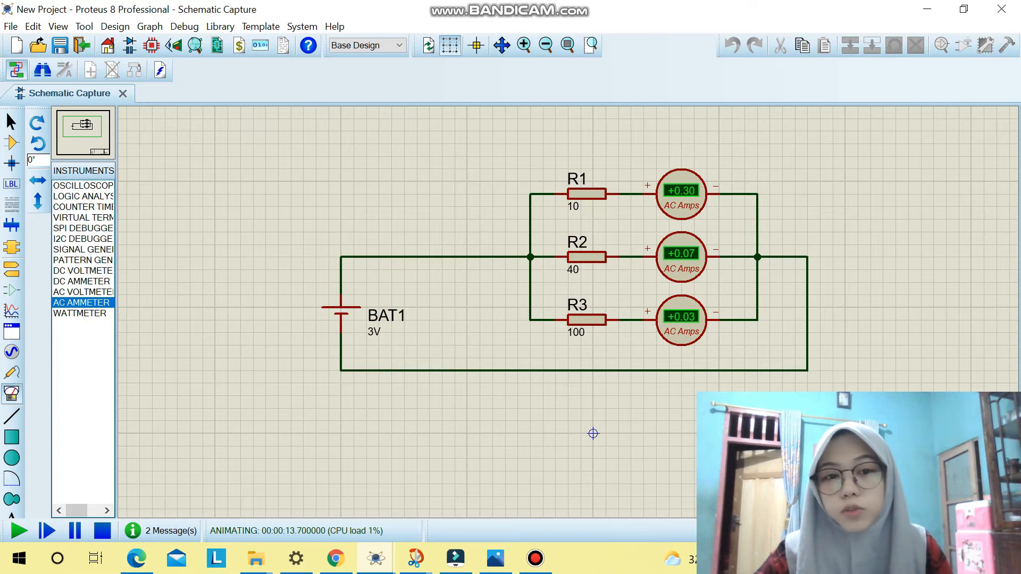
Step: Stop the simulation and delete the whole parallel resistor circuit from the sheet
{"action": "left_click", "coordinate": [102, 530]}
{"action": "left_click_drag", "start_coordinate": [177, 131], "coordinate": [908, 447]}
{"action": "key", "text": "Delete"}
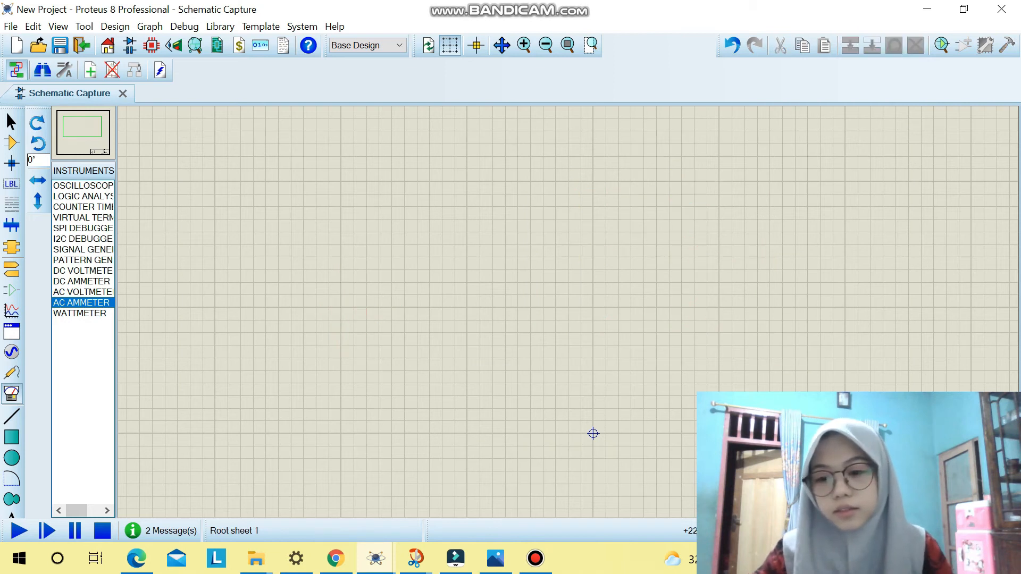
Step: Place three RES resistors on the empty sheet: R1 at the upper centre, R2 and R3 side by side lower to its right
{"action": "left_click", "coordinate": [12, 143]}
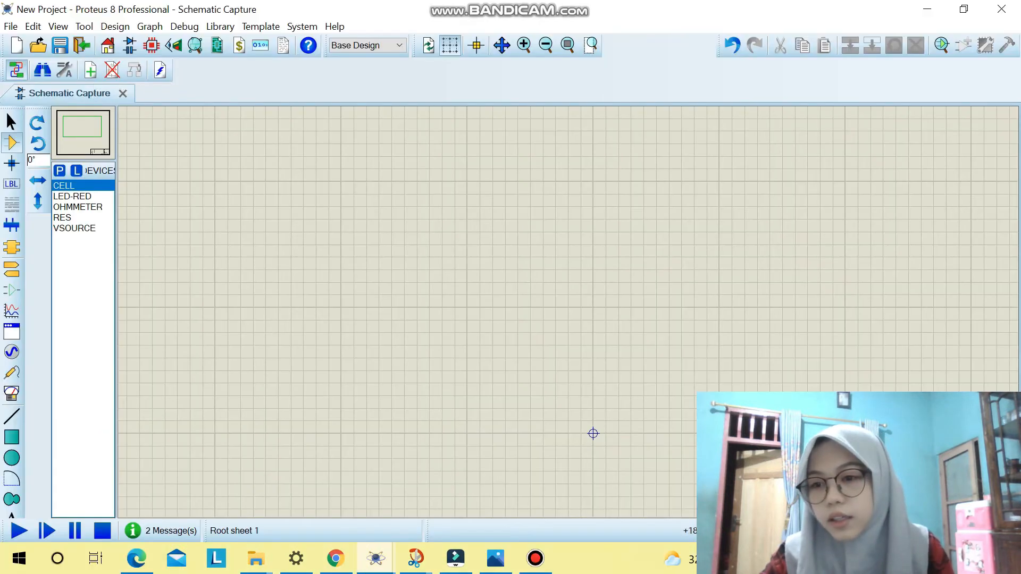
{"action": "left_click", "coordinate": [76, 218]}
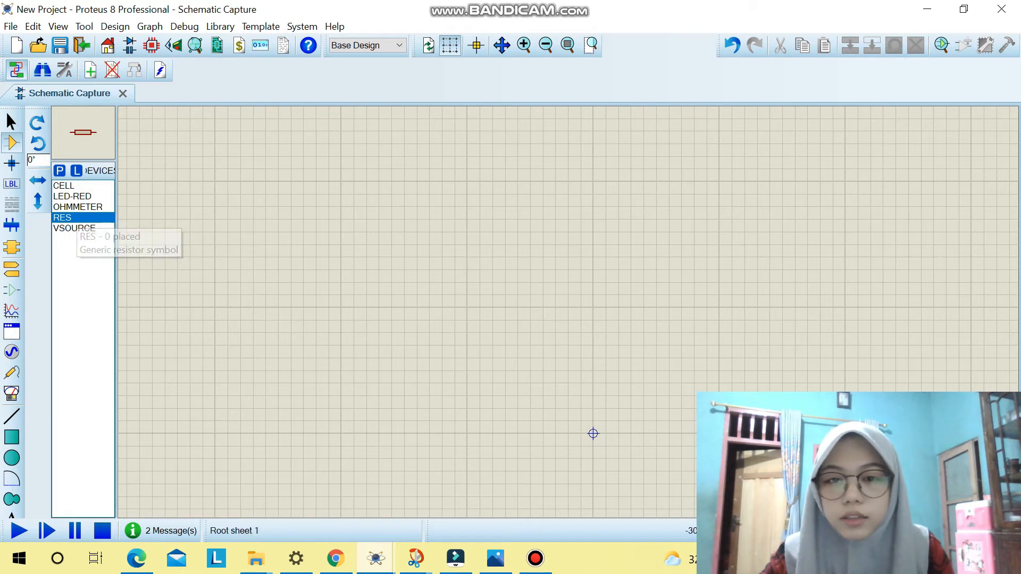
{"action": "left_click", "coordinate": [485, 181]}
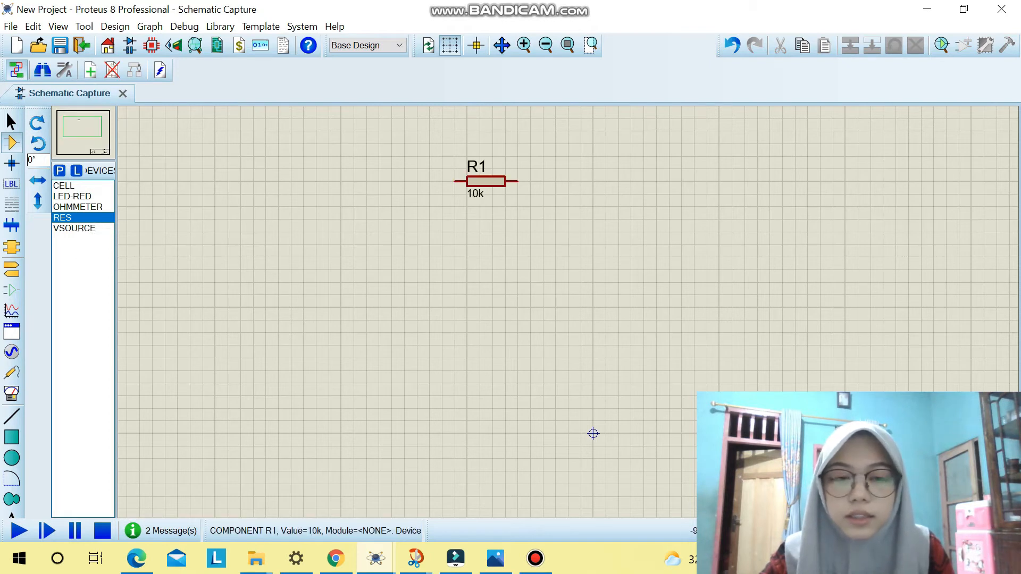
{"action": "left_click", "coordinate": [662, 256]}
{"action": "left_click", "coordinate": [763, 257]}
Step: Rotate resistors R3 and R2 90 degrees clockwise so both stand vertically
{"action": "right_click", "coordinate": [763, 256]}
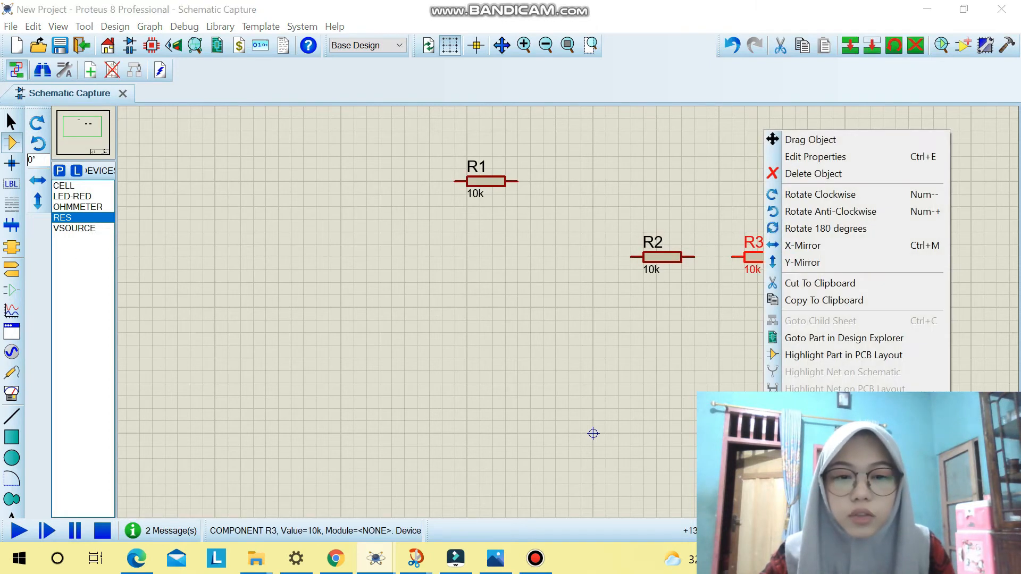
{"action": "left_click", "coordinate": [820, 194]}
{"action": "right_click", "coordinate": [661, 257]}
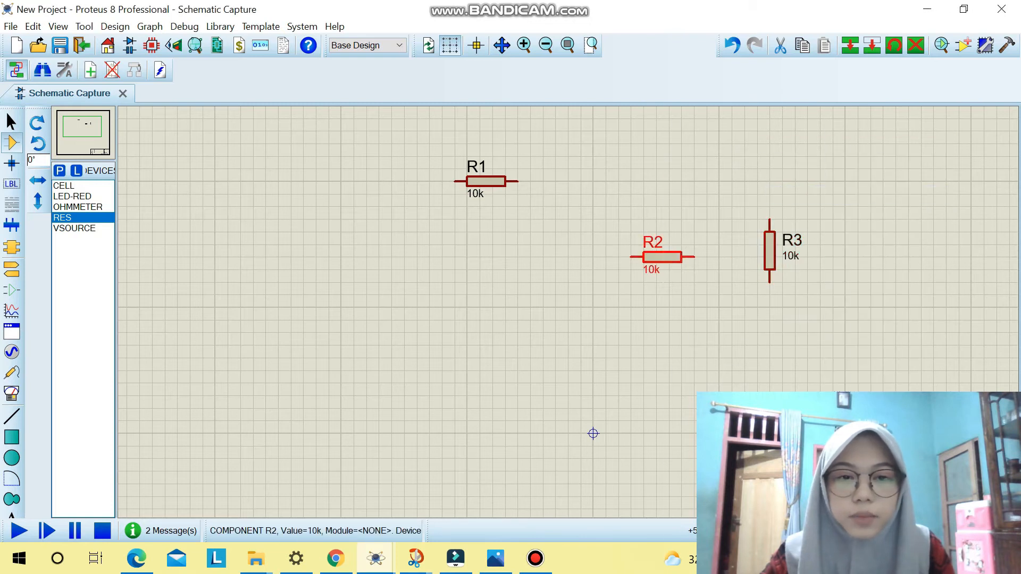
{"action": "left_click", "coordinate": [717, 194]}
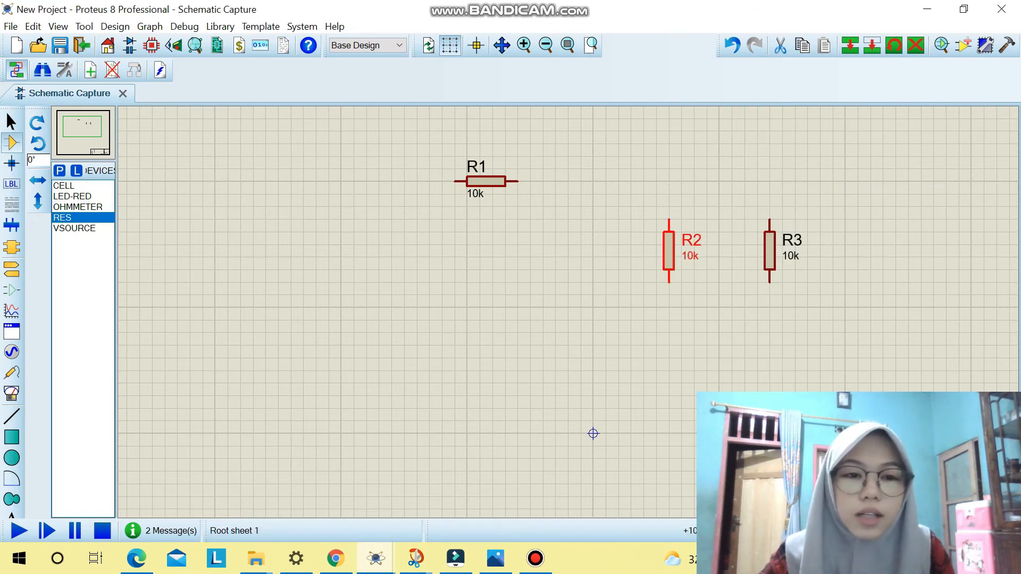
Step: Place a CELL battery below and to the left of R1
{"action": "left_click", "coordinate": [80, 186]}
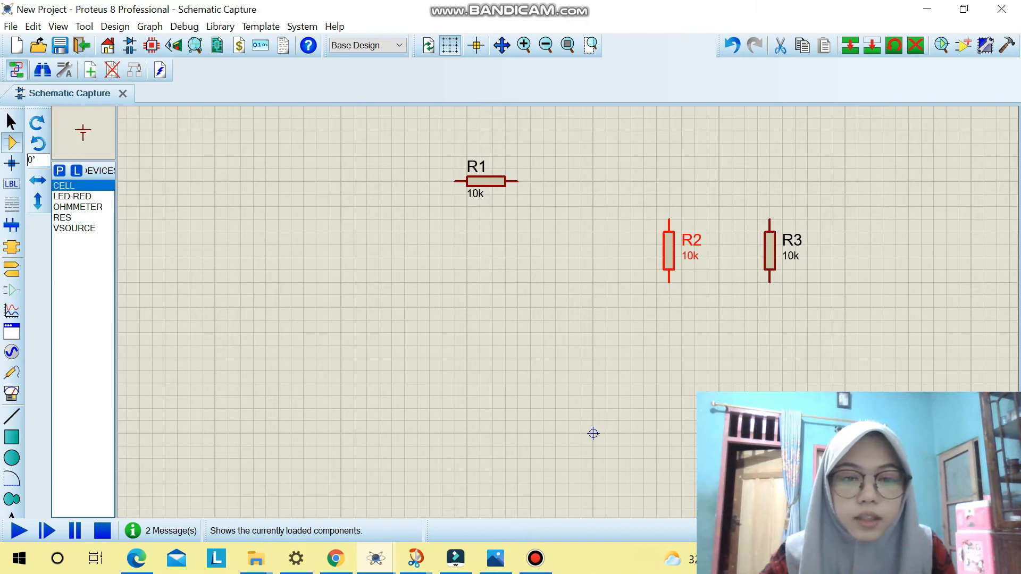
{"action": "left_click", "coordinate": [335, 247]}
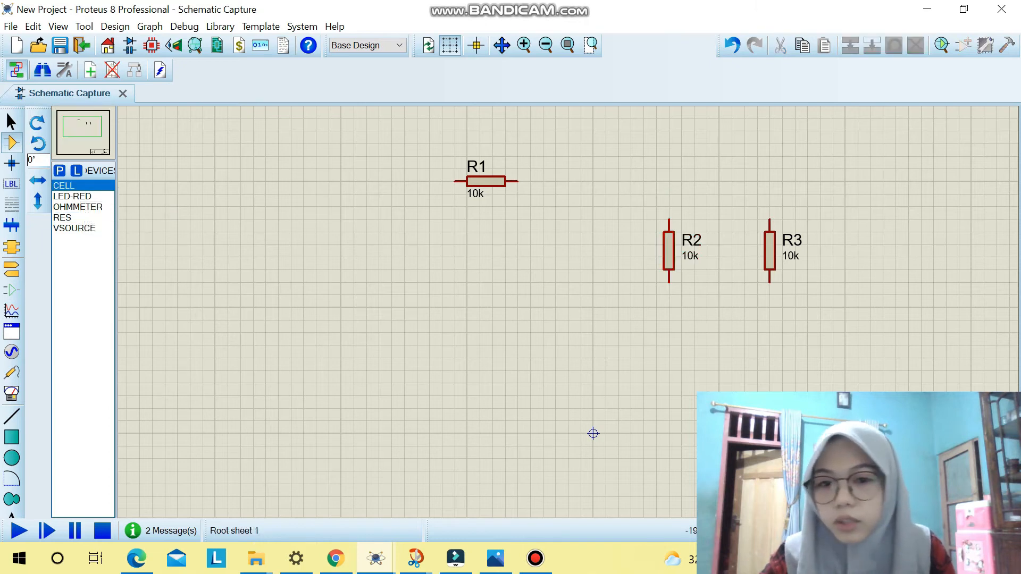
{"action": "left_click", "coordinate": [341, 288]}
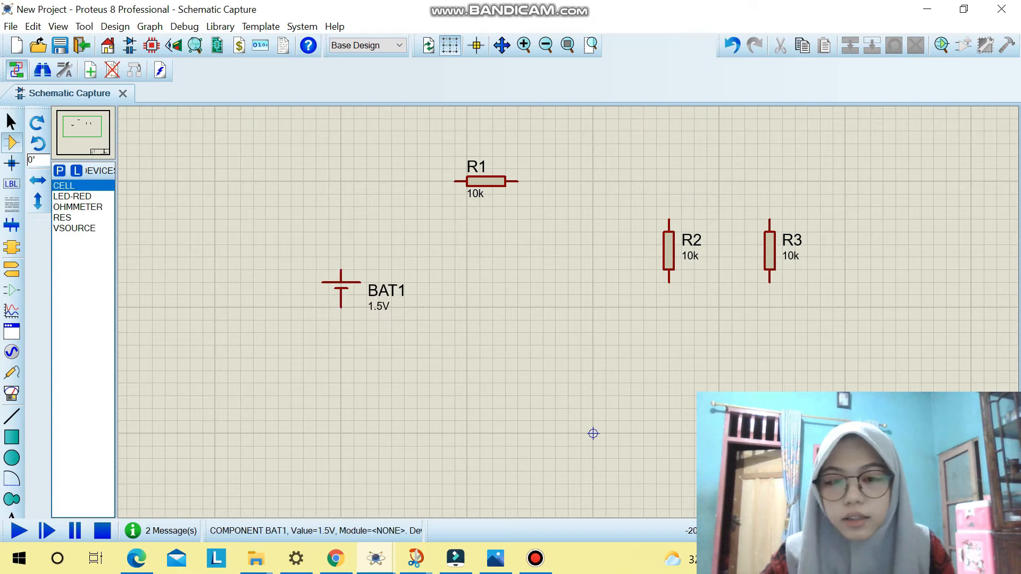
Step: Wire R1's right end to the upper terminals of R3 and R2, and R1's left end to BAT1's positive terminal
{"action": "left_click", "coordinate": [517, 181]}
{"action": "left_click", "coordinate": [769, 220]}
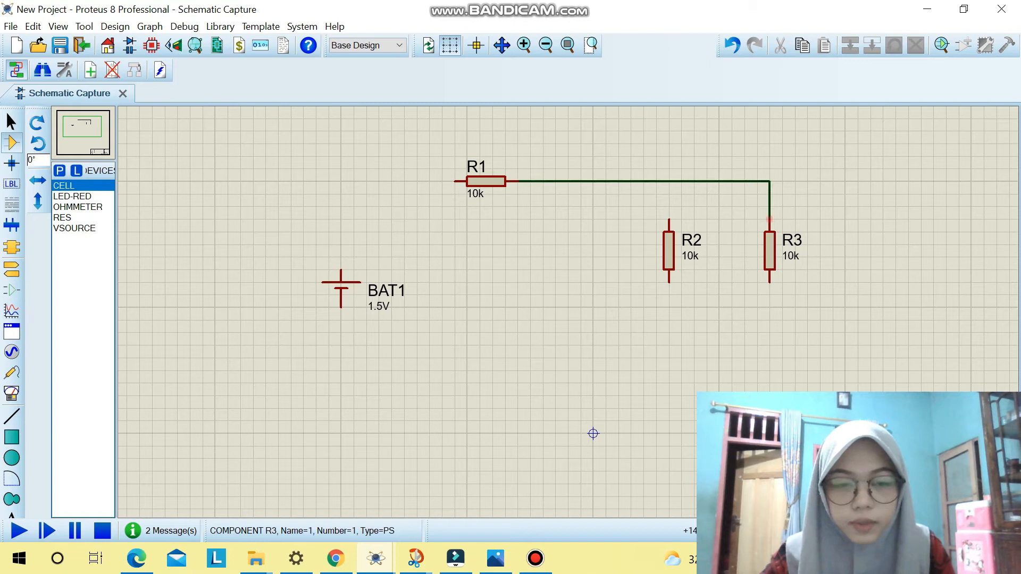
{"action": "left_click", "coordinate": [669, 218]}
{"action": "left_click", "coordinate": [669, 181]}
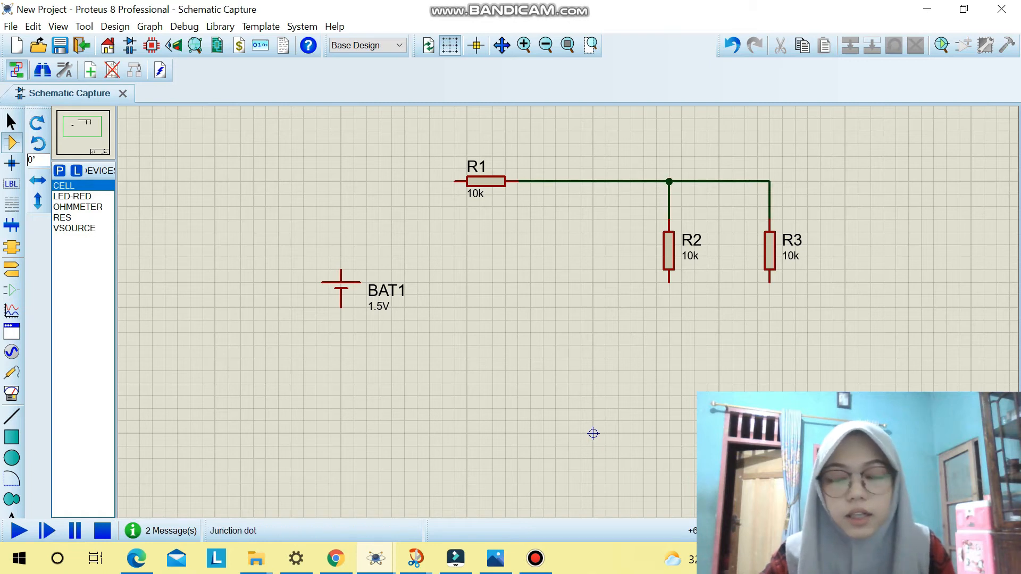
{"action": "left_click", "coordinate": [456, 182]}
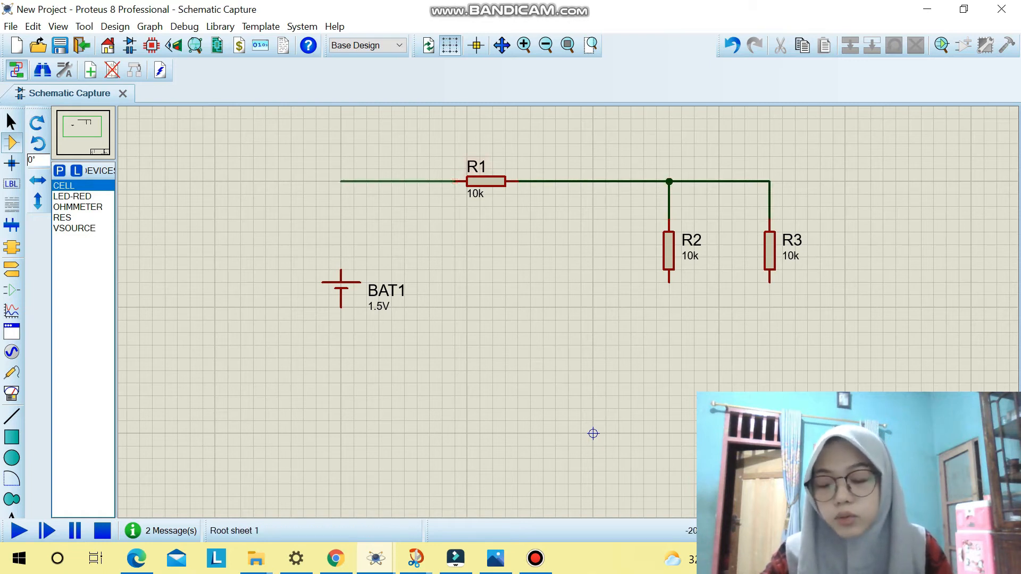
{"action": "left_click", "coordinate": [341, 270]}
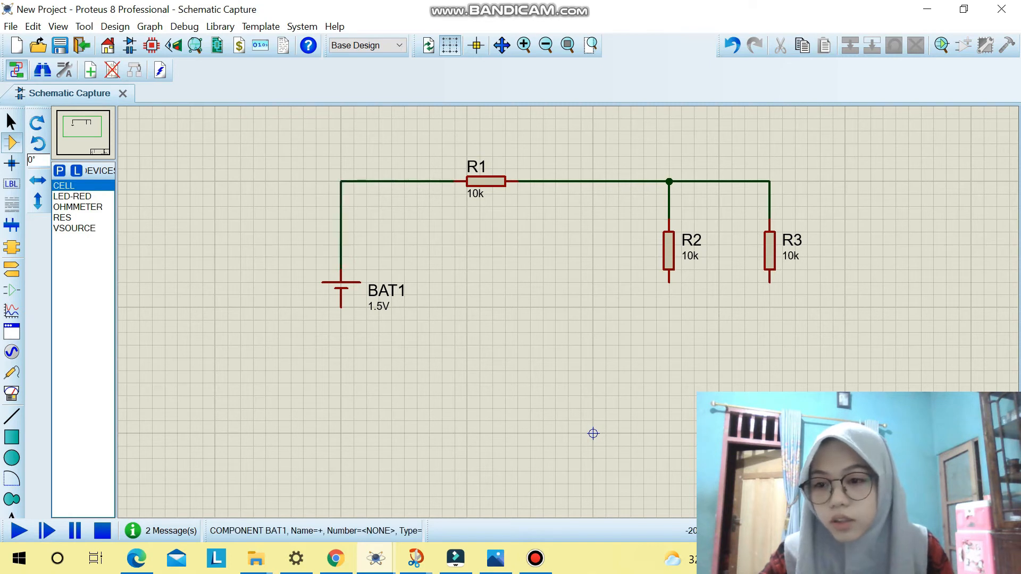
Step: Place an AC ammeter below each of R2 and R3 and rotate both meters 90 degrees clockwise
{"action": "left_click", "coordinate": [11, 394]}
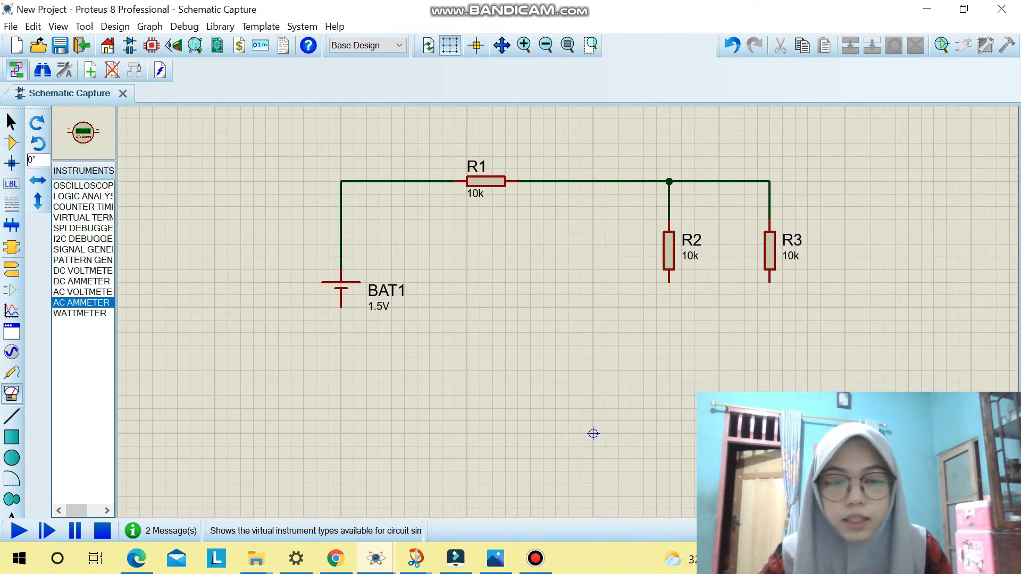
{"action": "left_click", "coordinate": [668, 344]}
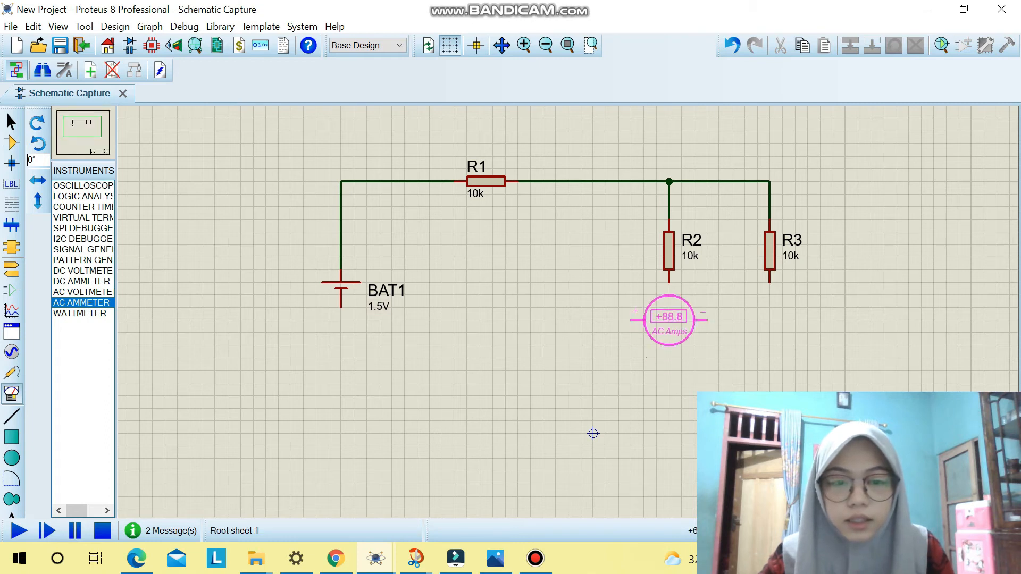
{"action": "left_click", "coordinate": [669, 332]}
{"action": "left_click", "coordinate": [770, 332]}
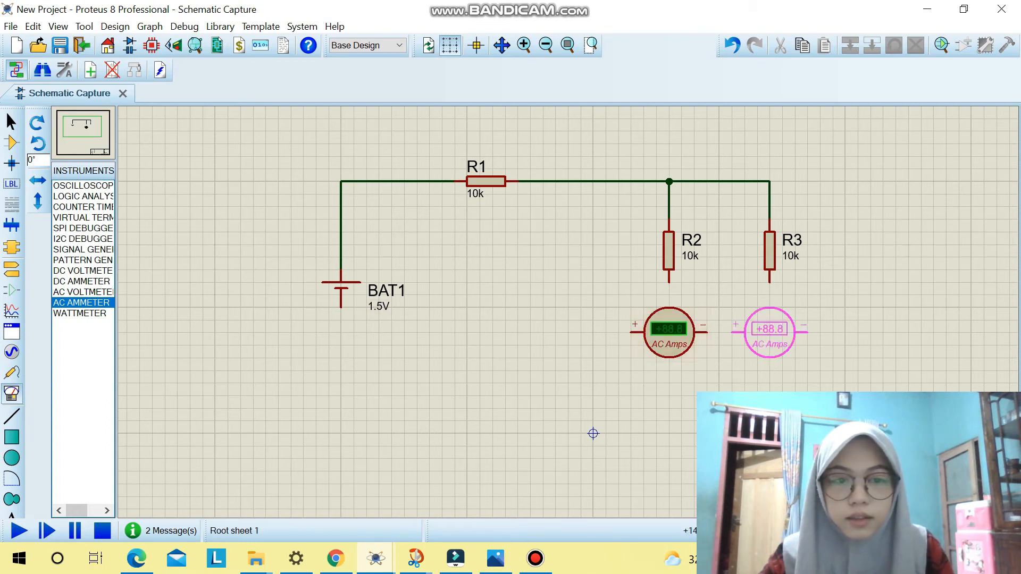
{"action": "left_click", "coordinate": [770, 332]}
{"action": "right_click", "coordinate": [775, 333]}
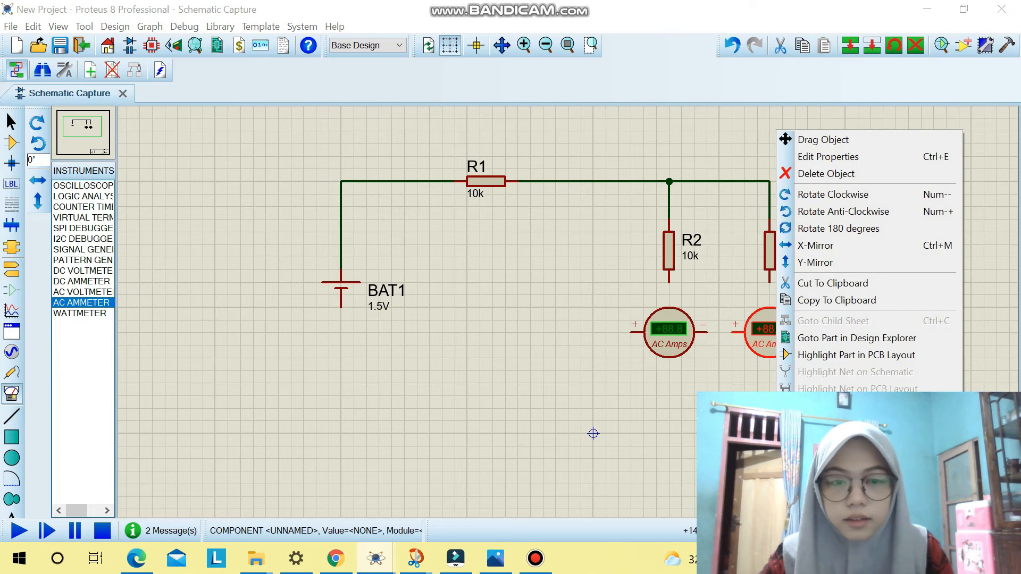
{"action": "left_click", "coordinate": [833, 194]}
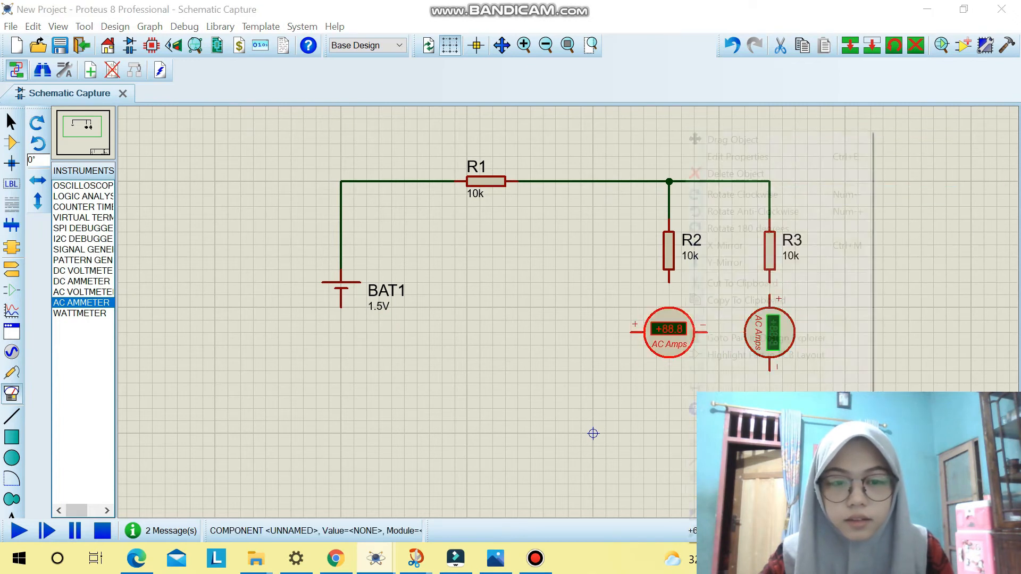
{"action": "left_click", "coordinate": [742, 194]}
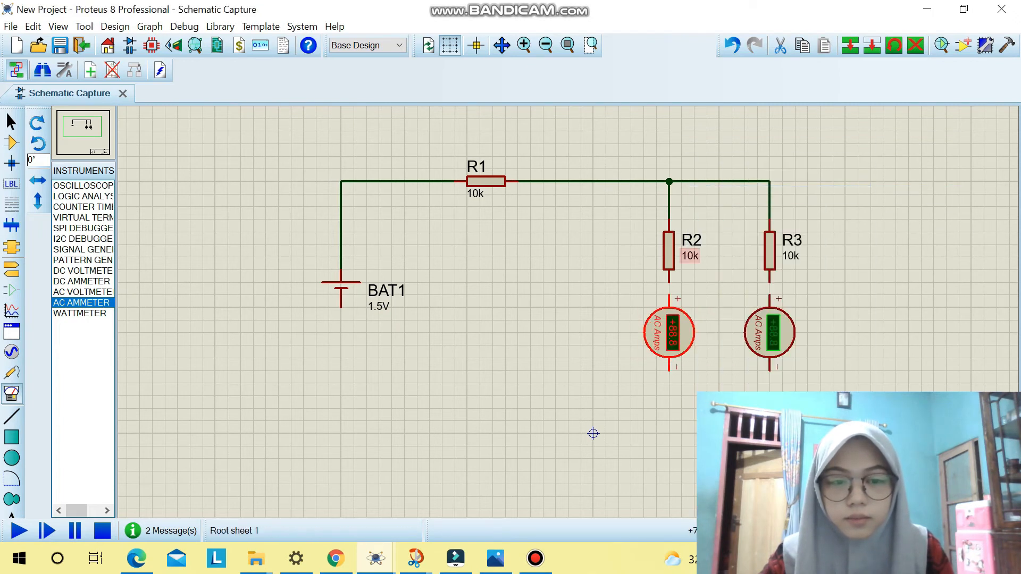
Step: Wire the lower terminals of R2 and R3 to the positive terminals of the ammeters beneath them
{"action": "left_click", "coordinate": [669, 282]}
{"action": "left_click", "coordinate": [669, 294]}
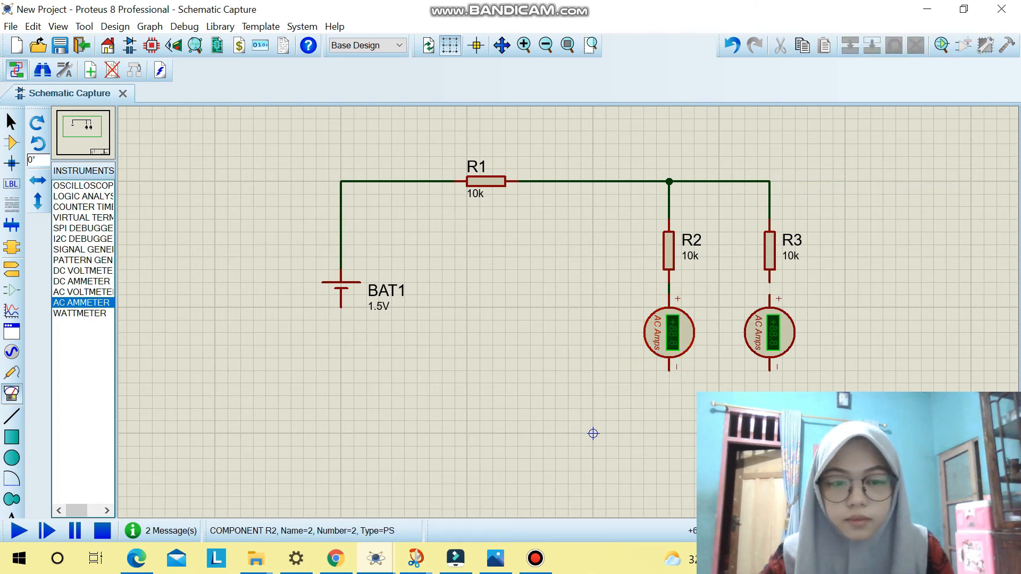
{"action": "left_click", "coordinate": [768, 283]}
{"action": "left_click", "coordinate": [768, 294]}
Step: Join the two ammeters' negative terminals with a wire and connect them to BAT1's negative terminal
{"action": "left_click", "coordinate": [769, 369]}
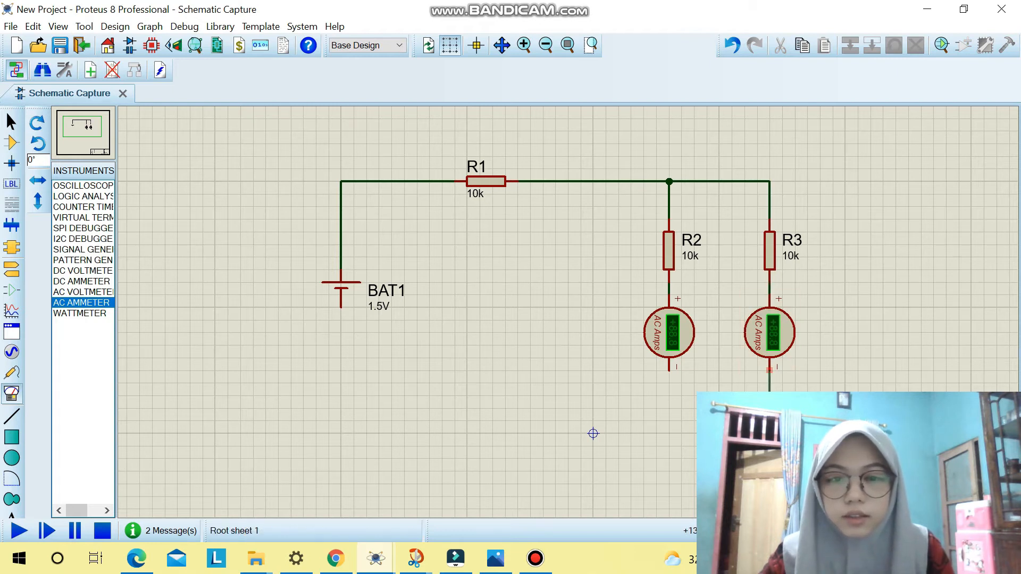
{"action": "left_click", "coordinate": [669, 371]}
{"action": "left_click", "coordinate": [720, 408]}
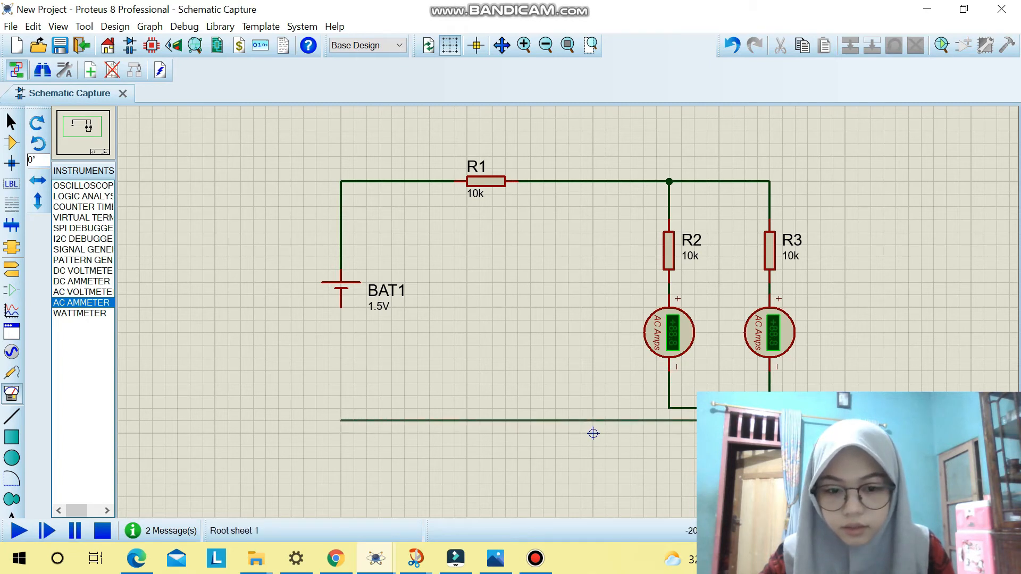
{"action": "left_click", "coordinate": [341, 307]}
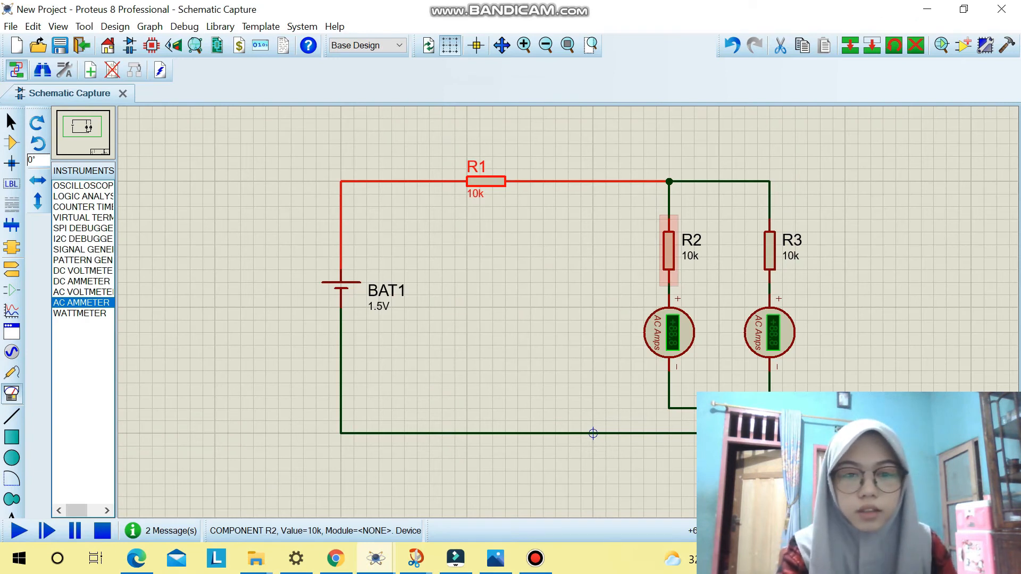
Step: Delete resistors R2 and R3 from the two parallel branches
{"action": "right_click", "coordinate": [669, 250]}
{"action": "left_click", "coordinate": [730, 173]}
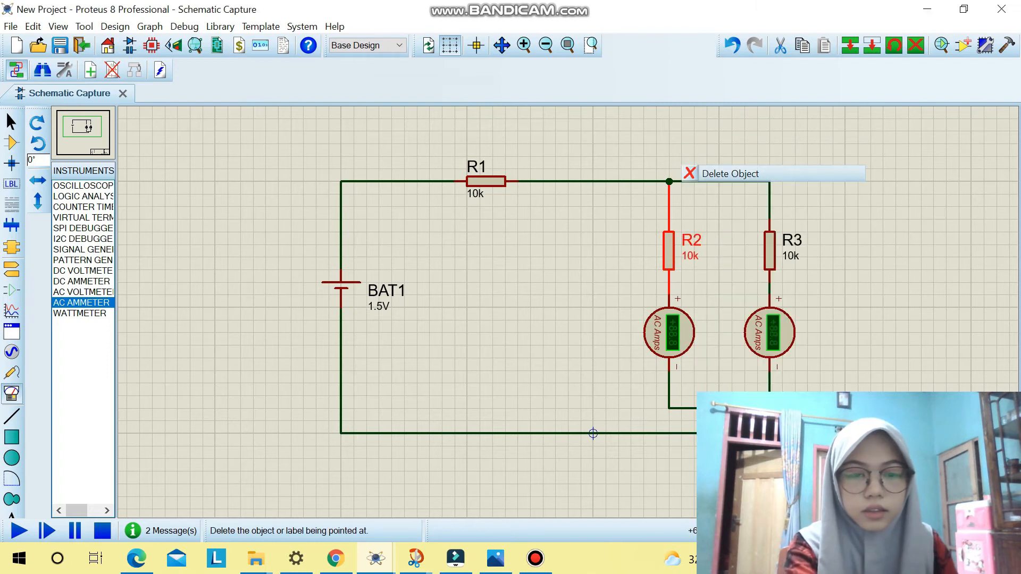
{"action": "right_click", "coordinate": [780, 249]}
{"action": "left_click", "coordinate": [830, 174]}
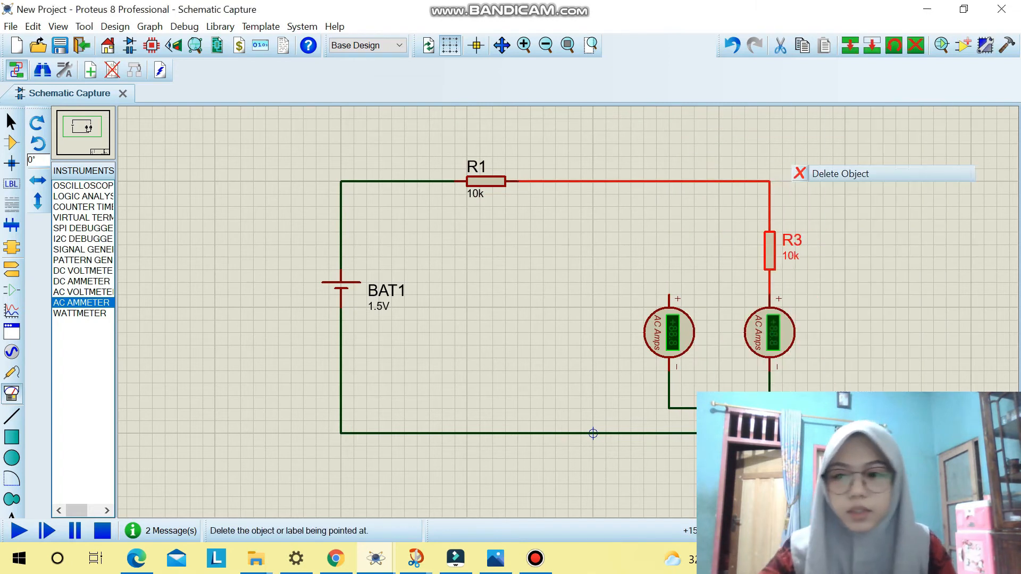
Step: Place two new RES resistors, the first above the right ammeter and the second above the left ammeter
{"action": "left_click", "coordinate": [10, 143]}
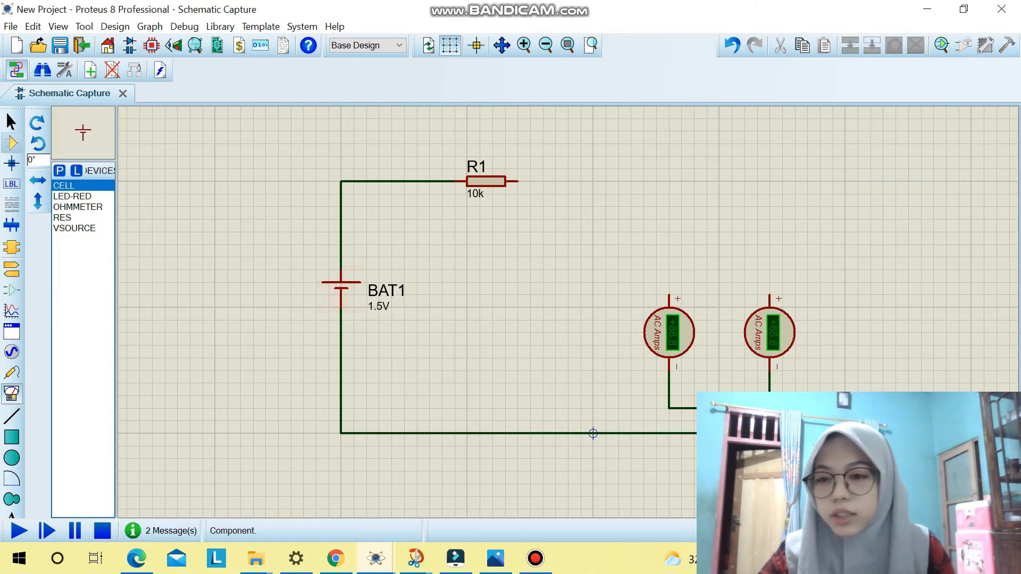
{"action": "left_click", "coordinate": [62, 217]}
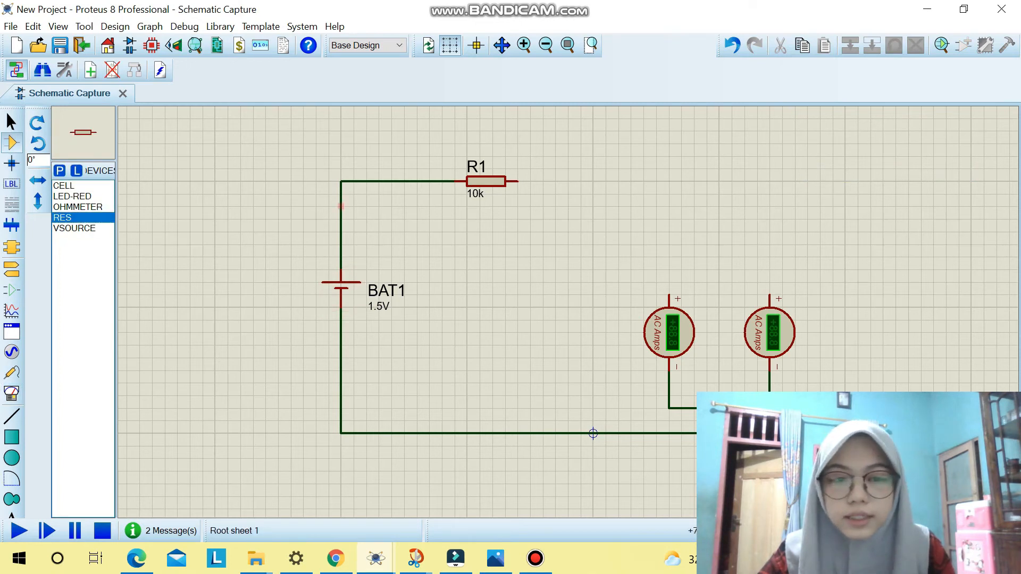
{"action": "left_click", "coordinate": [776, 245]}
{"action": "left_click", "coordinate": [764, 232]}
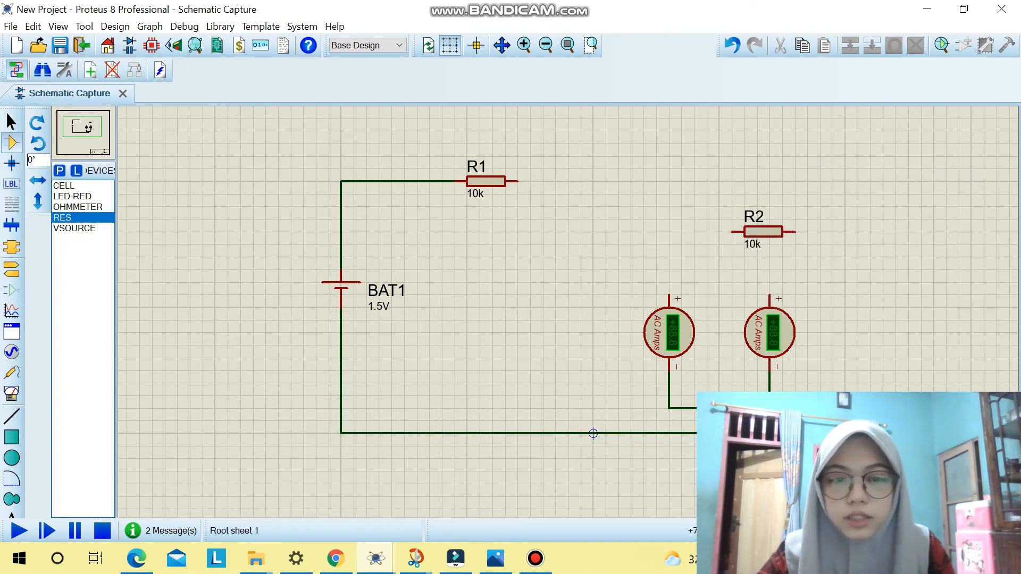
{"action": "left_click", "coordinate": [668, 232]}
Step: Rotate R3 and R2 90 degrees clockwise and move R2 down until it is level with R3
{"action": "right_click", "coordinate": [682, 232]}
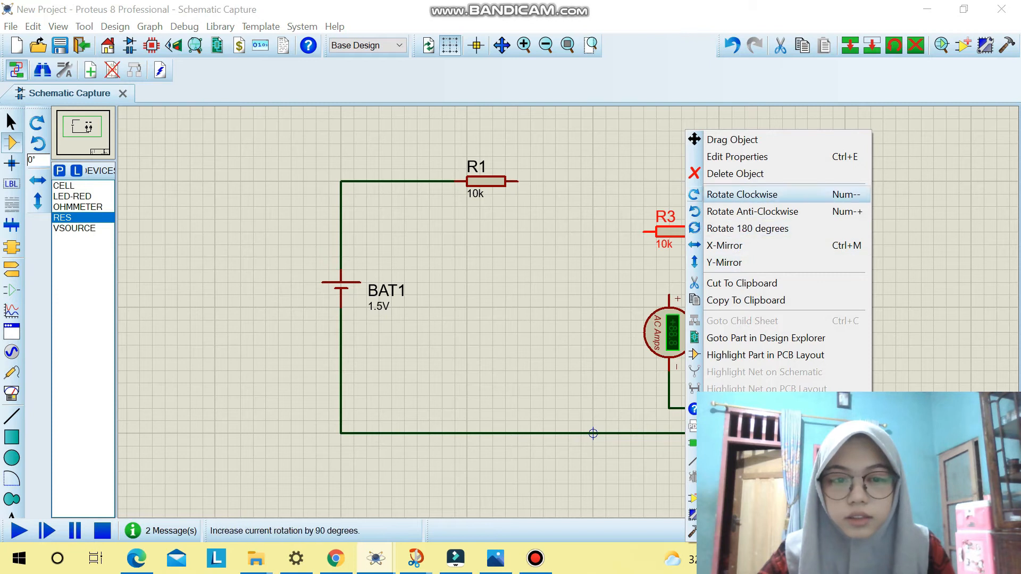
{"action": "left_click", "coordinate": [741, 194]}
{"action": "right_click", "coordinate": [755, 232]}
{"action": "left_click", "coordinate": [818, 194]}
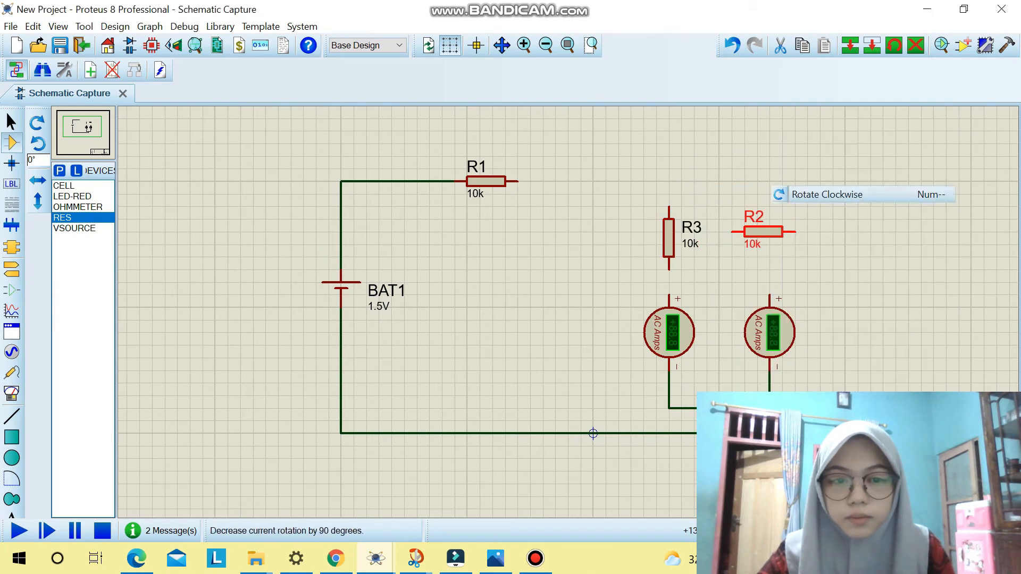
{"action": "left_click_drag", "start_coordinate": [744, 169], "coordinate": [820, 269]}
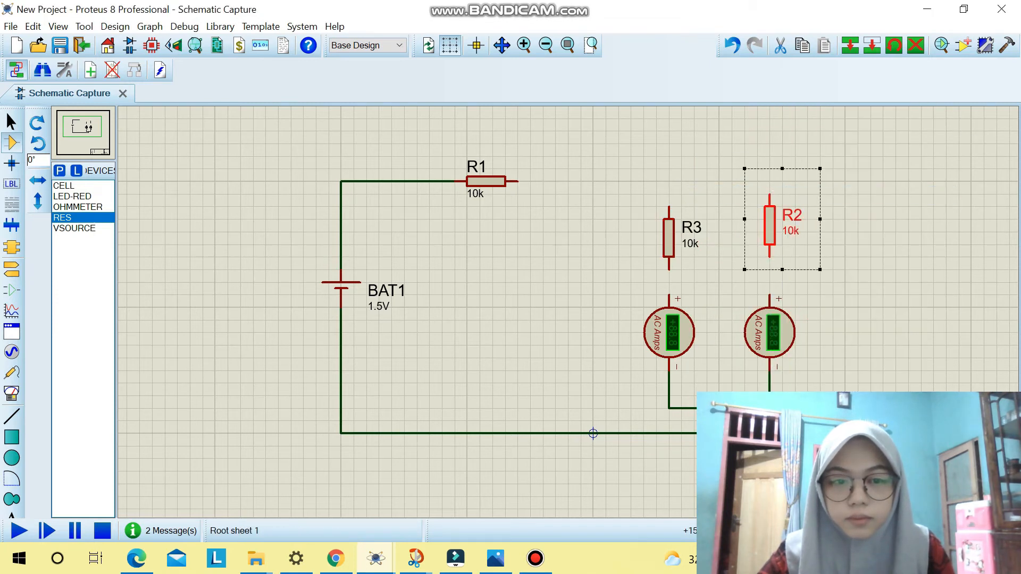
{"action": "left_click_drag", "start_coordinate": [769, 226], "coordinate": [770, 239]}
{"action": "left_click", "coordinate": [870, 239]}
Step: Wire the lower terminals of the new R2 and R3 to the ammeters beneath them
{"action": "left_click", "coordinate": [769, 270]}
{"action": "left_click", "coordinate": [769, 295]}
{"action": "left_click", "coordinate": [669, 270]}
{"action": "left_click", "coordinate": [669, 294]}
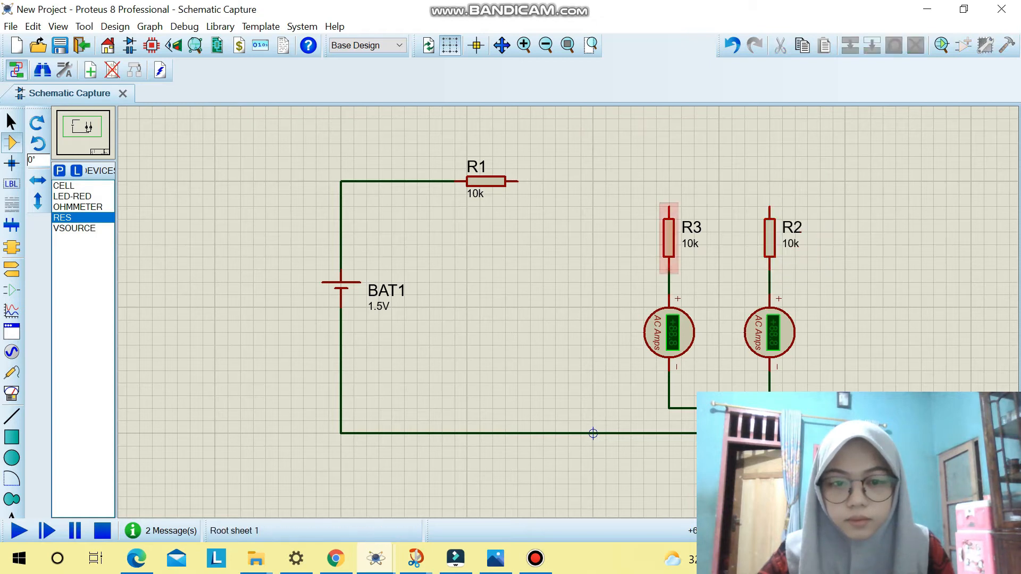
Step: Wire the upper terminals of R3 and R2 together and connect their junction to R1's right end
{"action": "left_click", "coordinate": [668, 207]}
{"action": "left_click", "coordinate": [769, 208]}
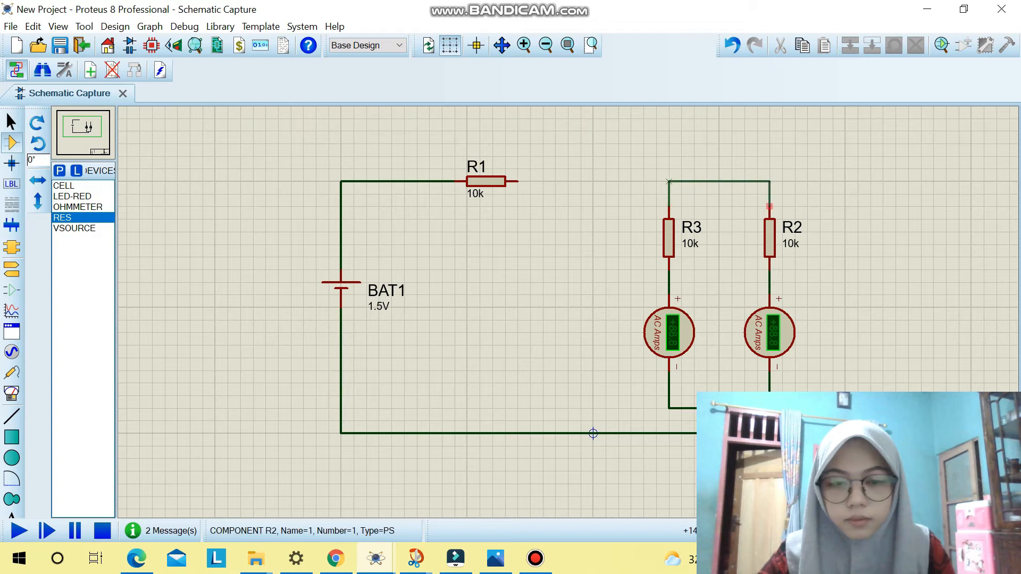
{"action": "left_click", "coordinate": [669, 181]}
{"action": "left_click", "coordinate": [515, 181]}
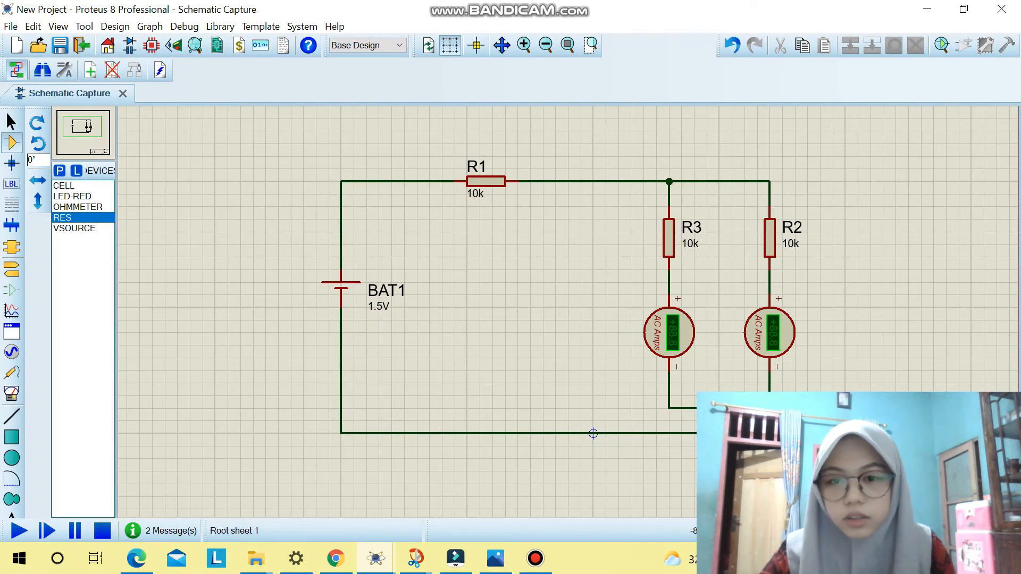
Step: Set the value of R1 to 10 and the value of R2 to 560
{"action": "double_click", "coordinate": [474, 192]}
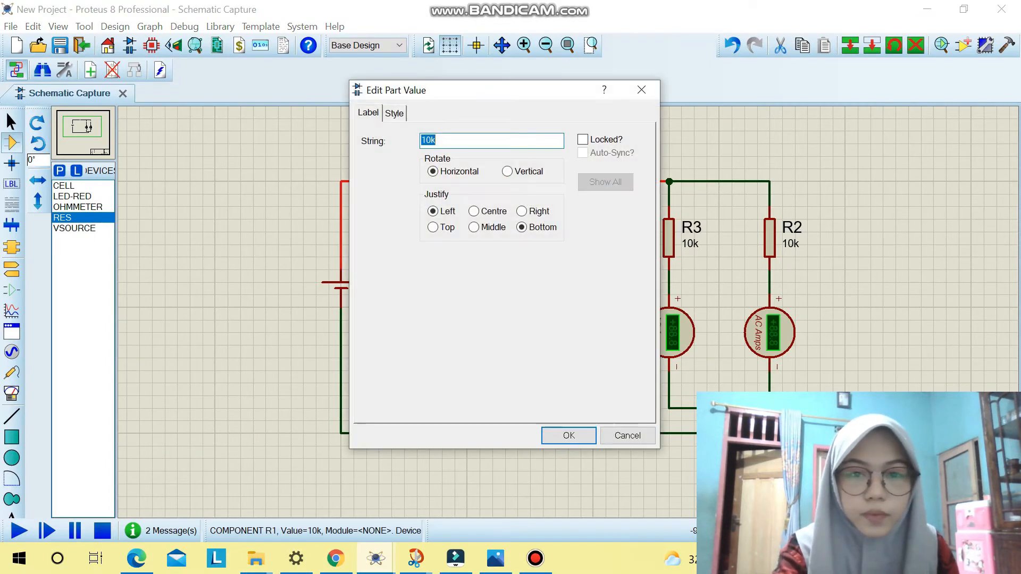
{"action": "type", "text": "10"}
{"action": "key", "text": "Return"}
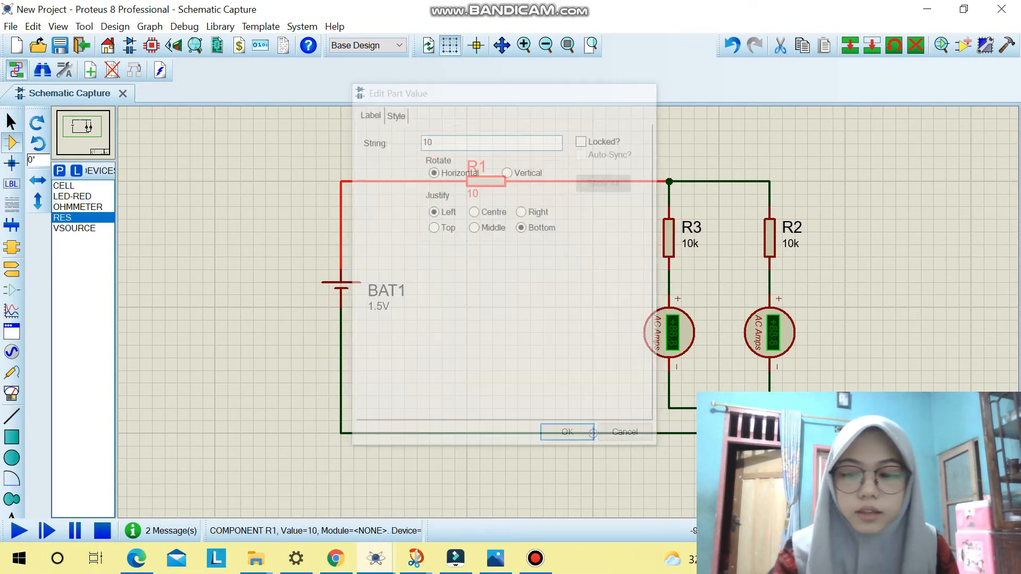
{"action": "double_click", "coordinate": [789, 244]}
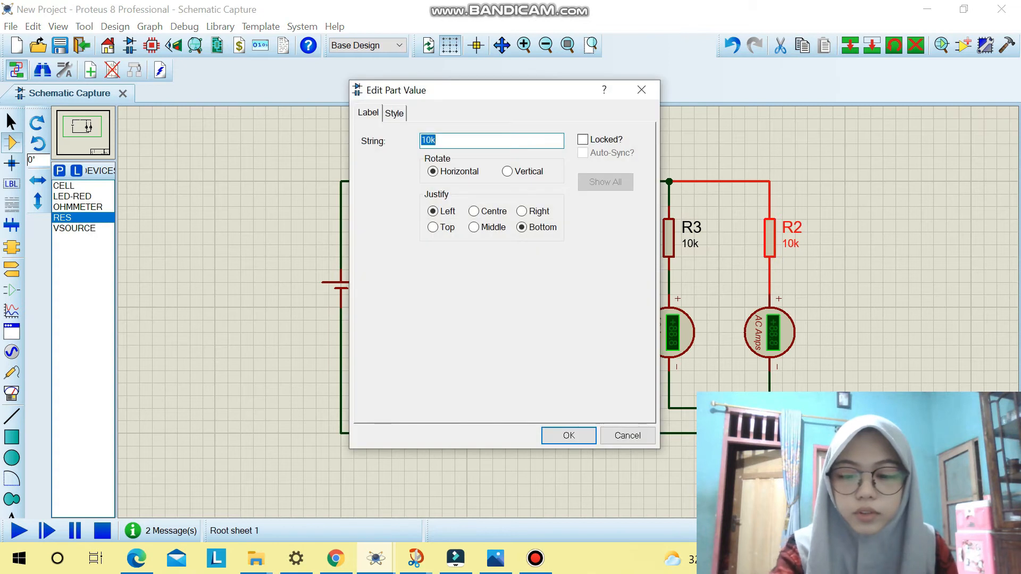
{"action": "type", "text": "560"}
{"action": "key", "text": "Return"}
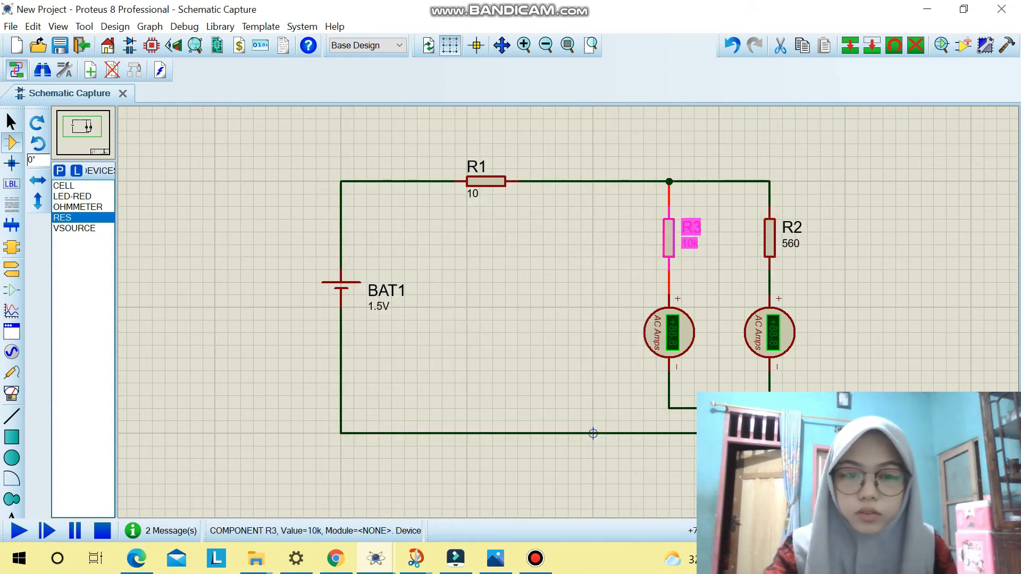
Step: Set the value of resistor R3 to 100
{"action": "double_click", "coordinate": [690, 243]}
{"action": "type", "text": "100"}
{"action": "key", "text": "Return"}
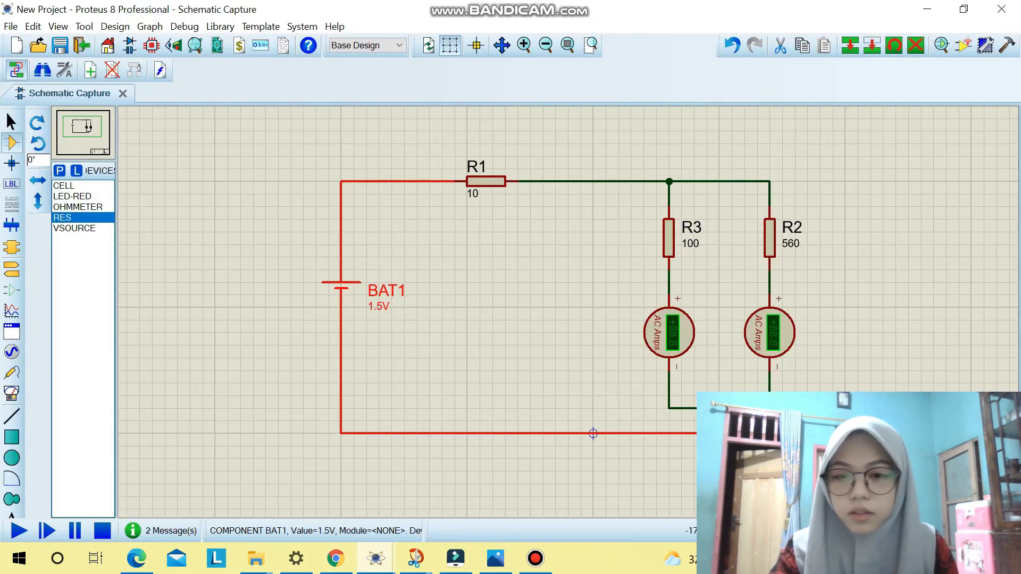
Step: Set the voltage of battery BAT1 to 9V and deselect it
{"action": "double_click", "coordinate": [378, 306]}
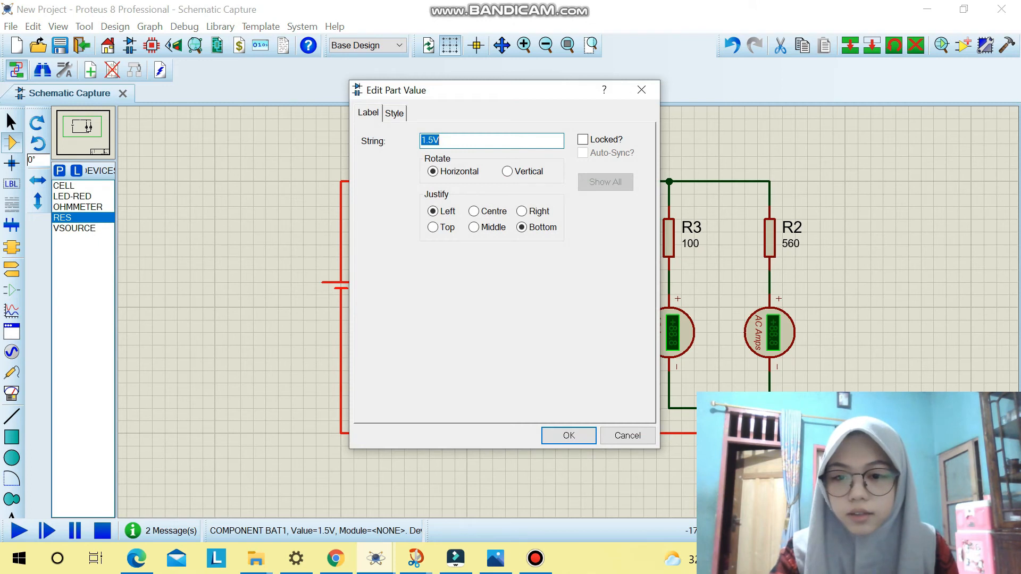
{"action": "left_click", "coordinate": [422, 140]}
{"action": "key", "text": "BackSpace"}
{"action": "key", "text": "BackSpace"}
{"action": "key", "text": "BackSpace"}
{"action": "type", "text": "9"}
{"action": "left_click", "coordinate": [594, 433]}
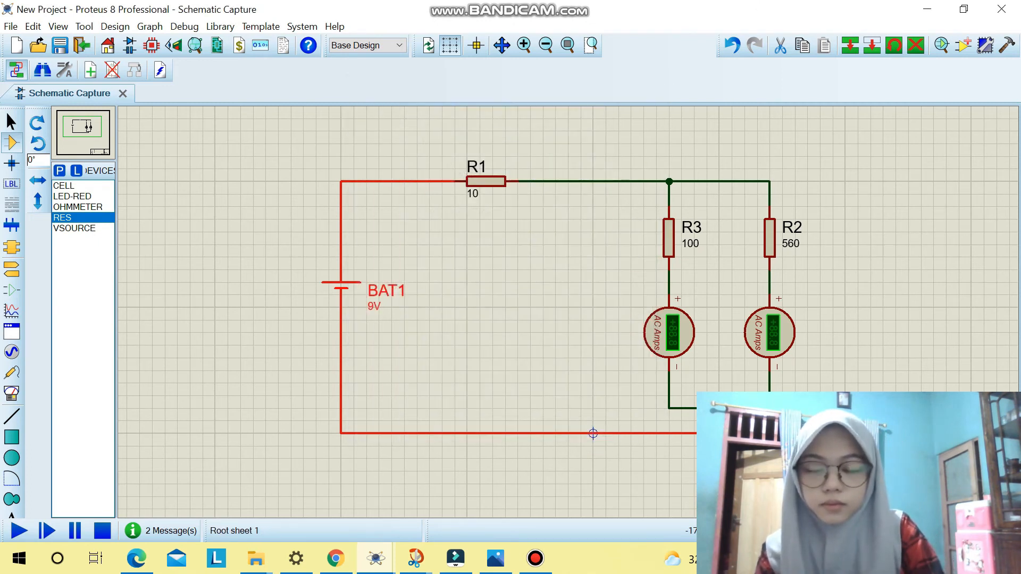
{"action": "left_click", "coordinate": [504, 298]}
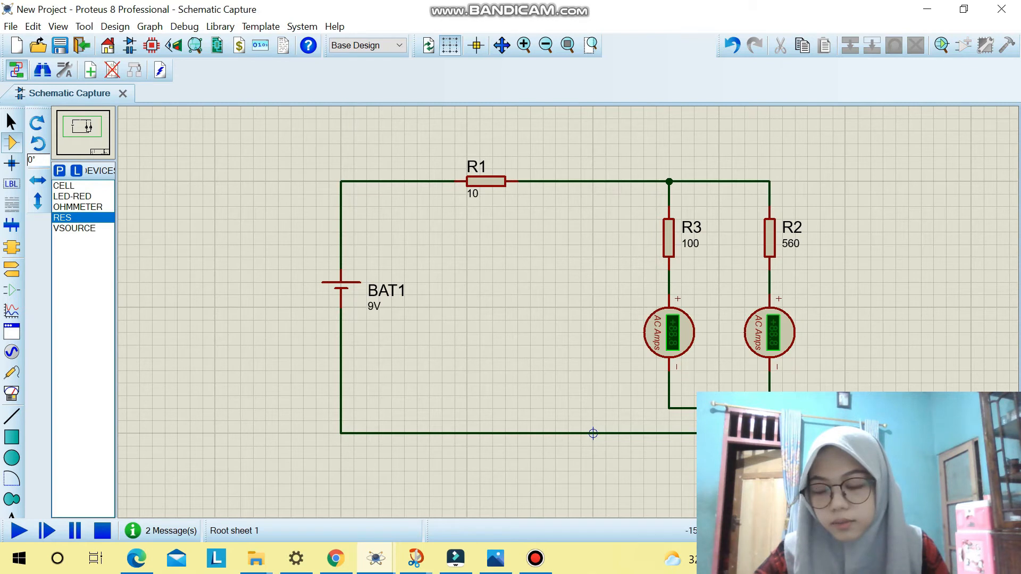
Step: Run and stop the circuit simulation, and clear the whole circuit from the schematic
{"action": "left_click", "coordinate": [19, 530]}
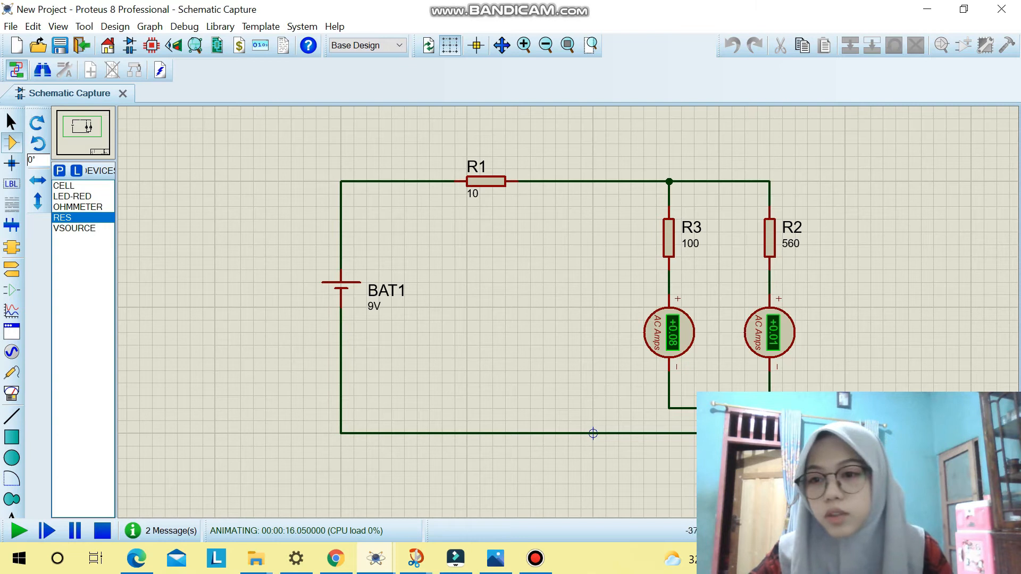
{"action": "left_click_drag", "start_coordinate": [227, 131], "coordinate": [883, 511]}
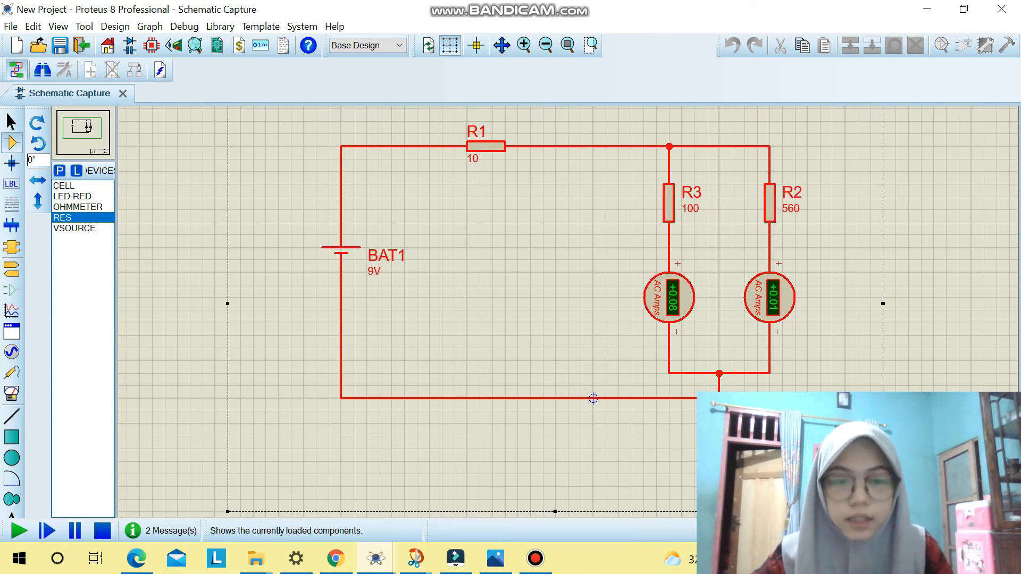
{"action": "left_click", "coordinate": [103, 530]}
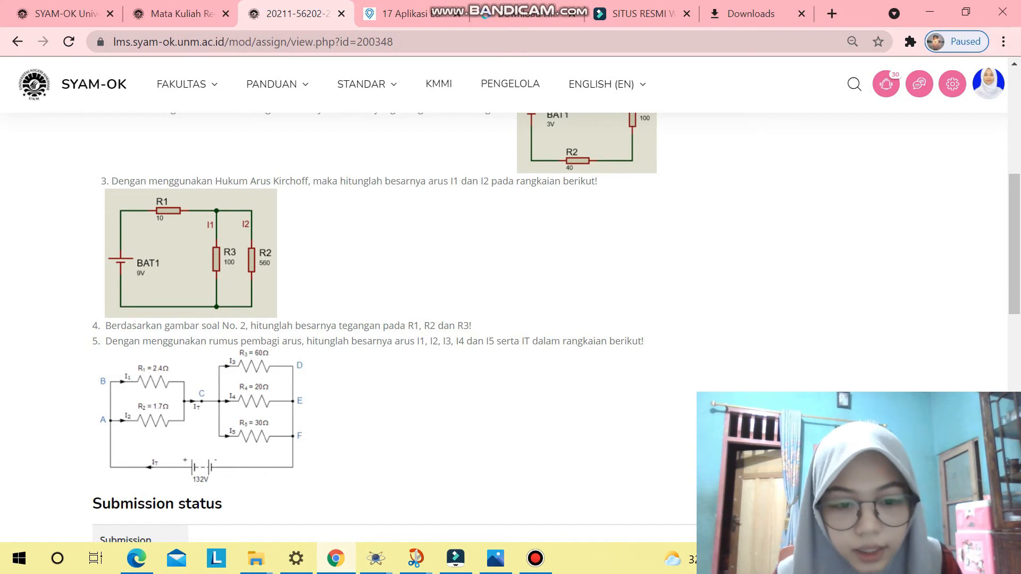
Step: Following the circuit on the assignment page, place three RES resistors in a horizontal row and a CELL battery below and left of them
{"action": "scroll", "coordinate": [510, 319], "scroll_direction": "up", "scroll_amount": 4}
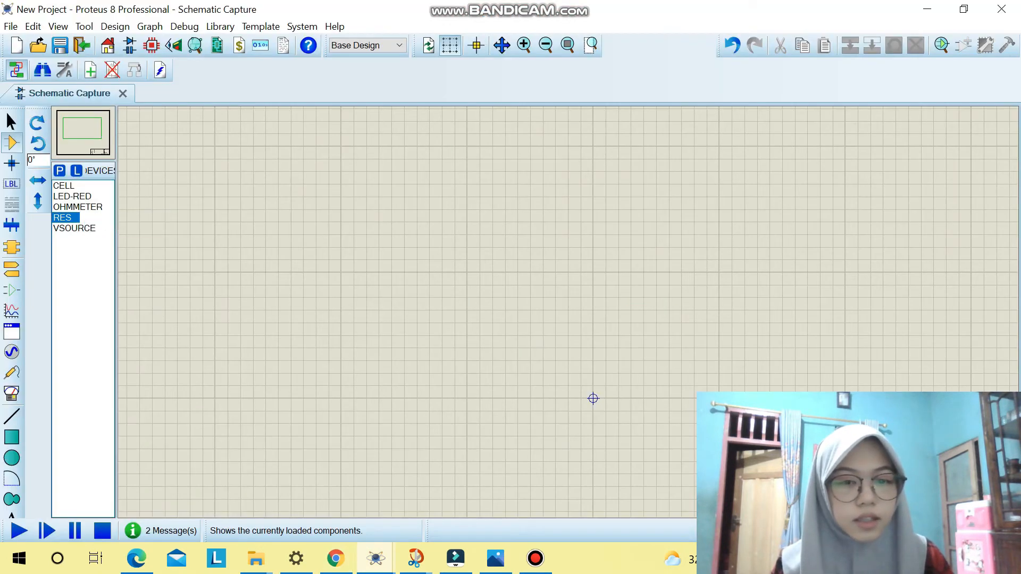
{"action": "left_click", "coordinate": [435, 259]}
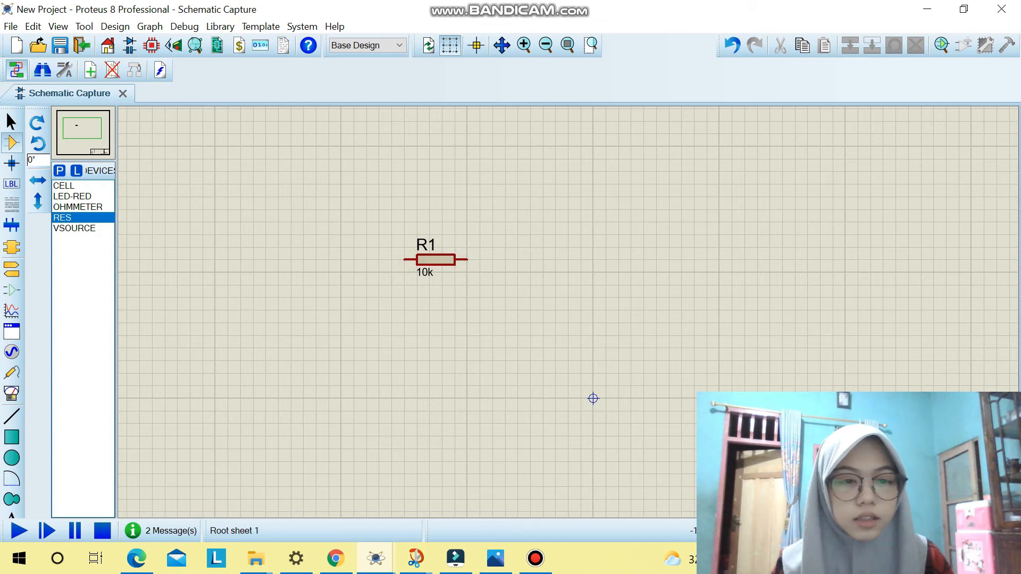
{"action": "left_click", "coordinate": [599, 260]}
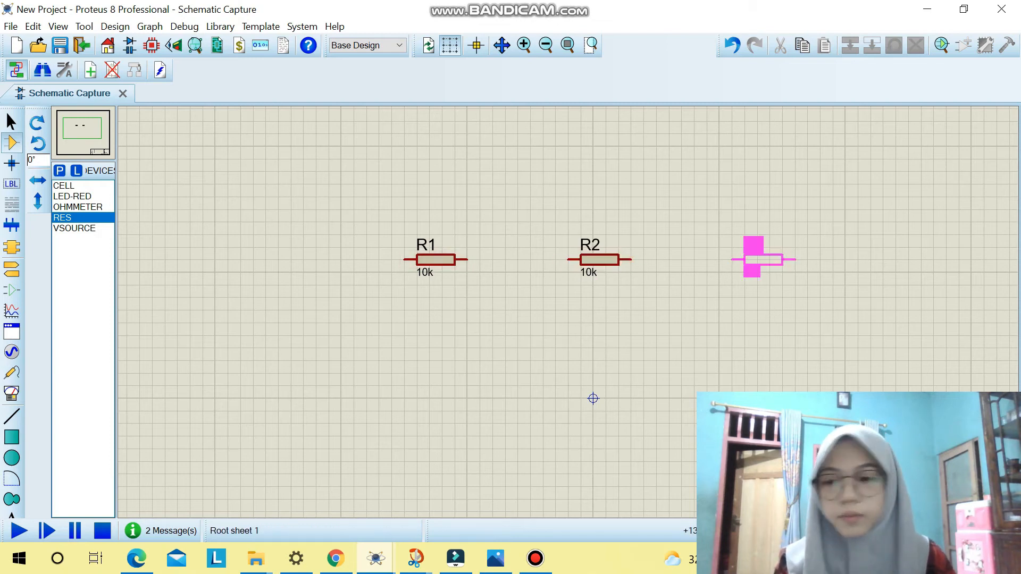
{"action": "left_click", "coordinate": [751, 260]}
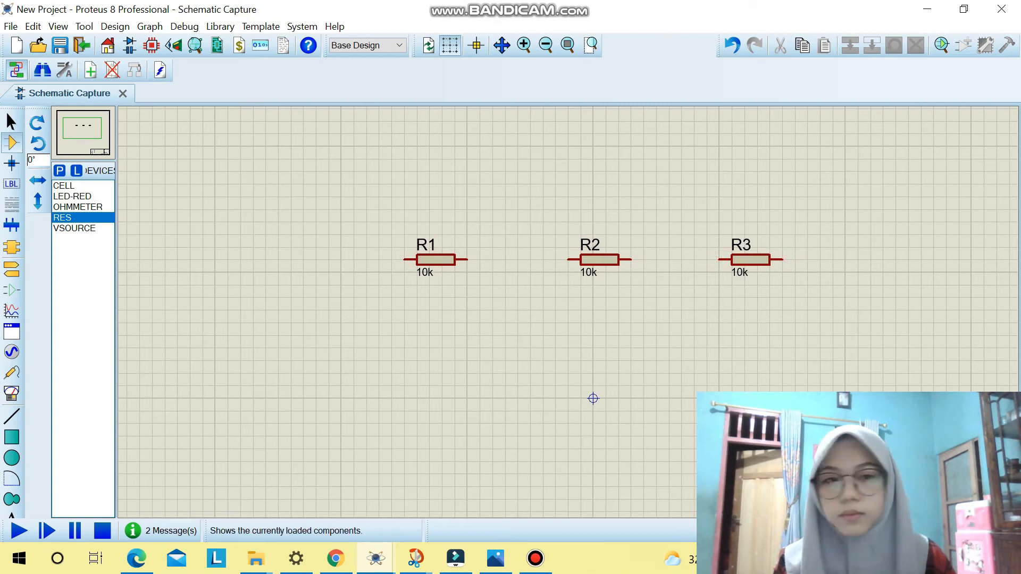
{"action": "left_click", "coordinate": [64, 185]}
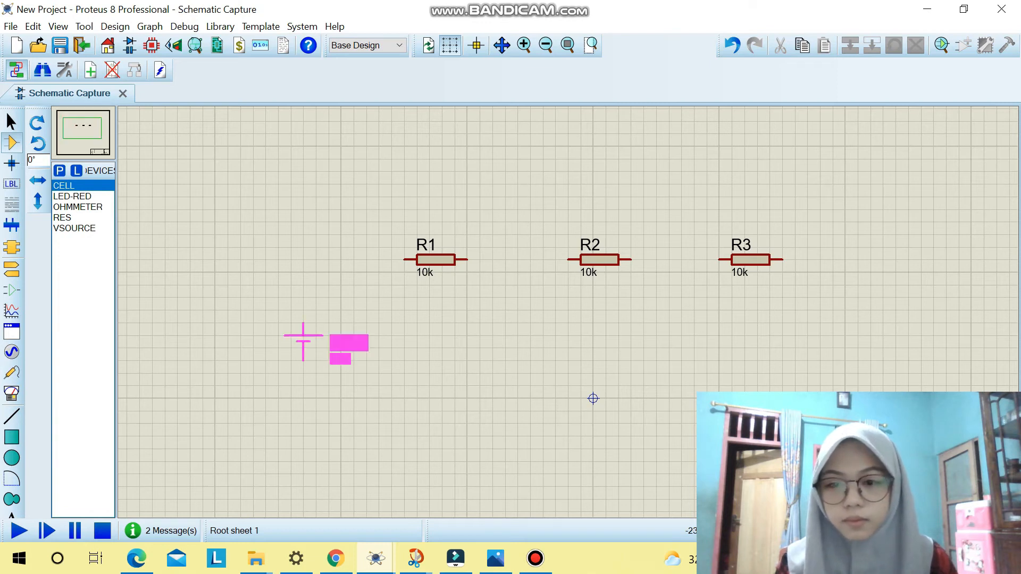
{"action": "left_click", "coordinate": [303, 327]}
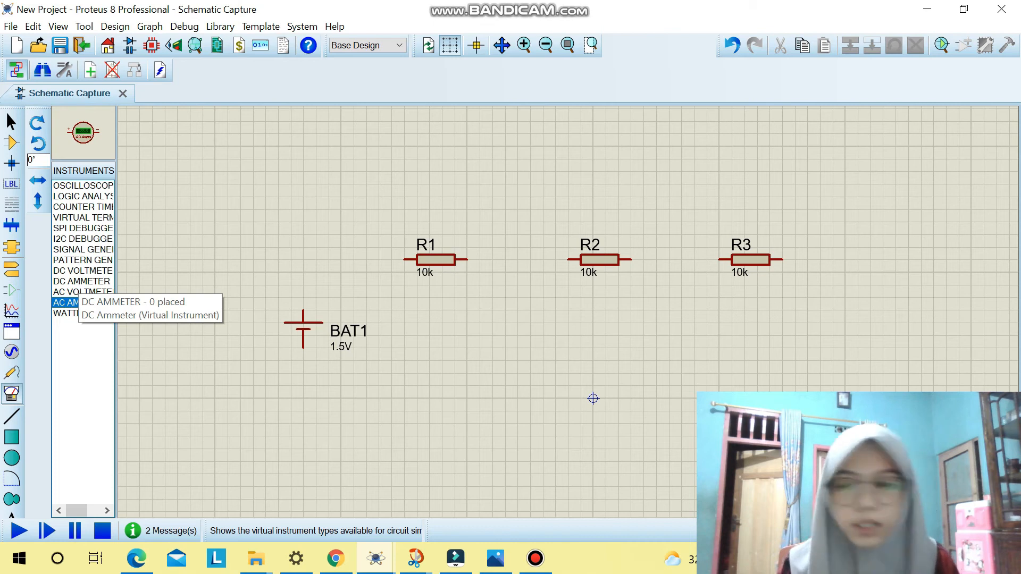
Step: Place three DC voltmeters in a row, one above each of R1, R2 and R3
{"action": "left_click", "coordinate": [83, 271]}
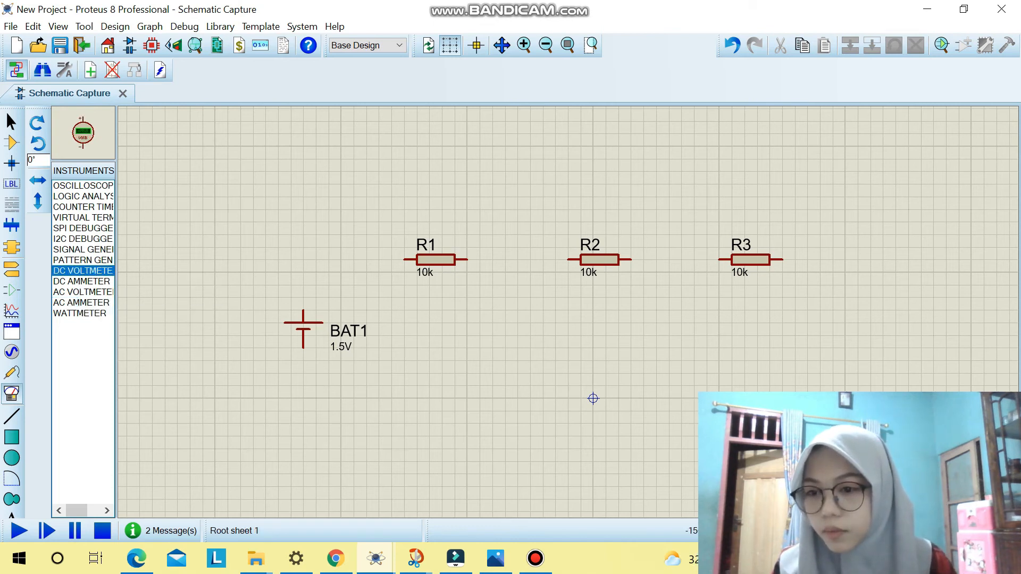
{"action": "left_click", "coordinate": [429, 171]}
{"action": "left_click", "coordinate": [429, 171]}
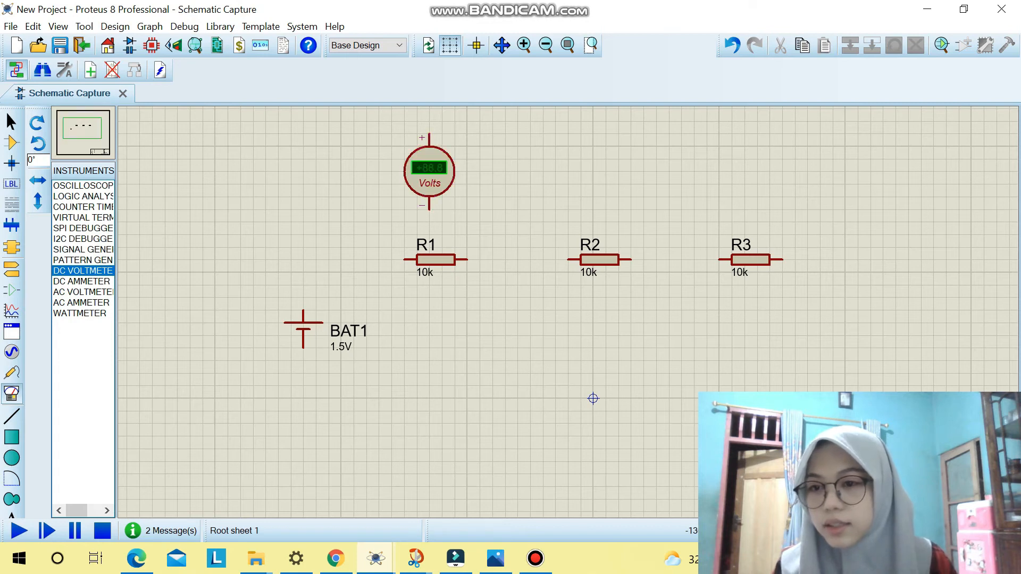
{"action": "left_click", "coordinate": [593, 172]}
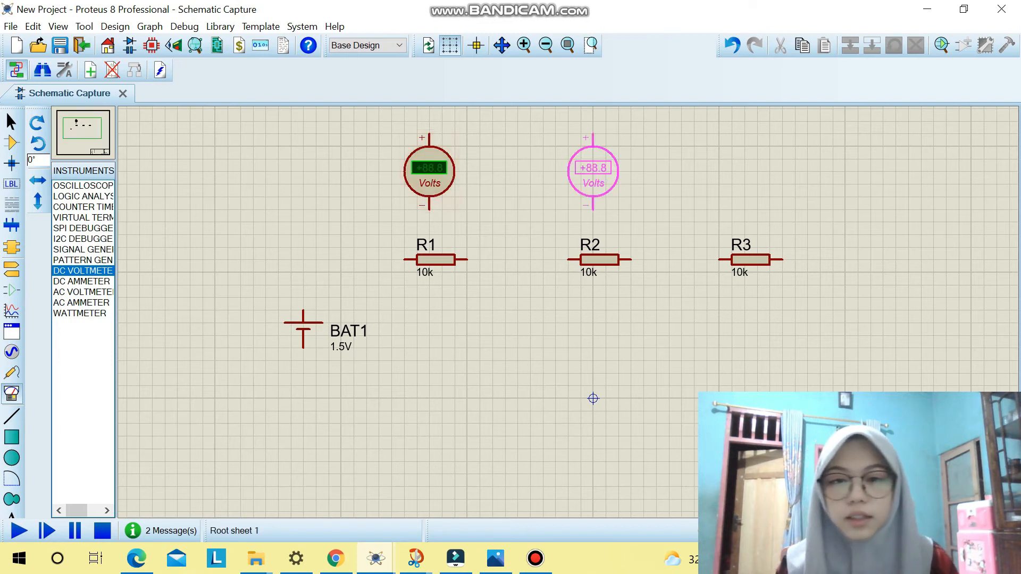
{"action": "left_click", "coordinate": [592, 172]}
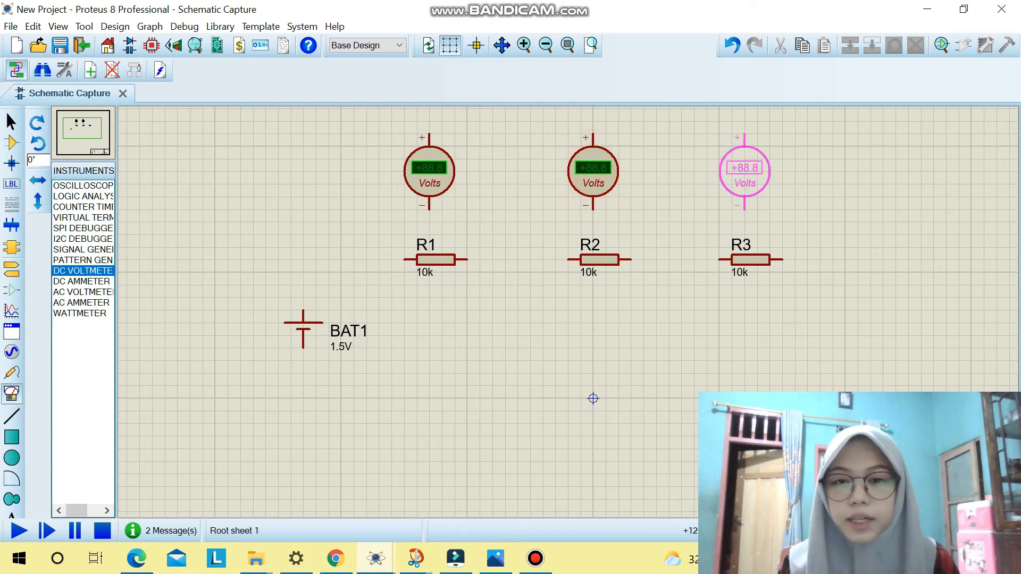
{"action": "left_click", "coordinate": [744, 172]}
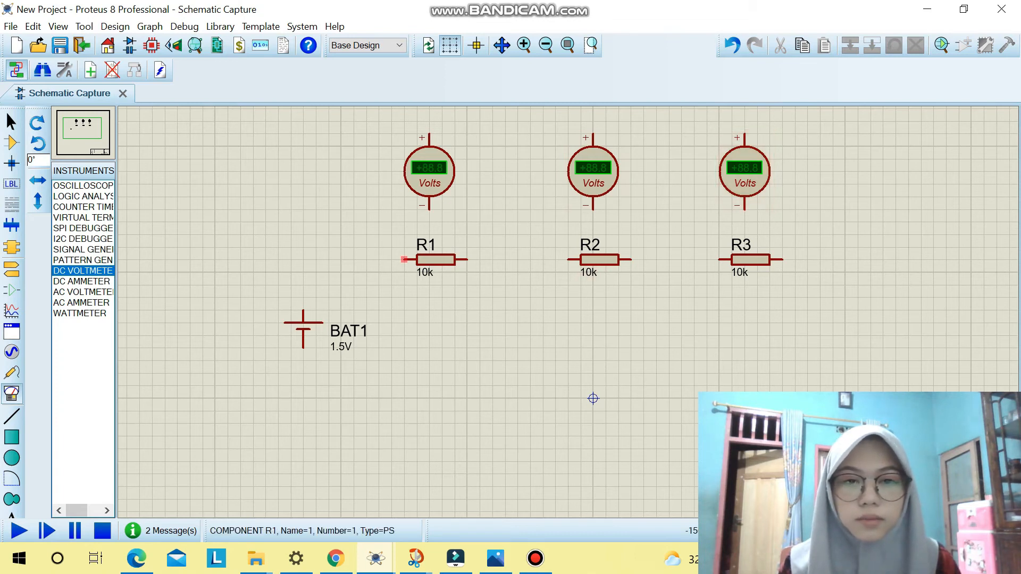
Step: Wire BAT1, R1, R2 and R3 into one closed series loop, starting from the battery's positive terminal
{"action": "left_click", "coordinate": [404, 260]}
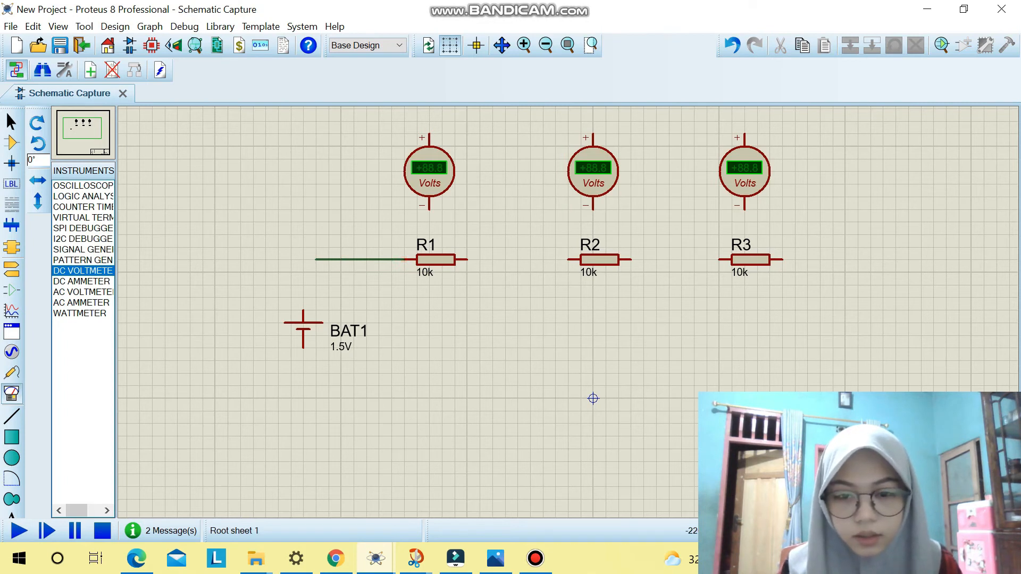
{"action": "left_click", "coordinate": [303, 259]}
{"action": "left_click", "coordinate": [303, 310]}
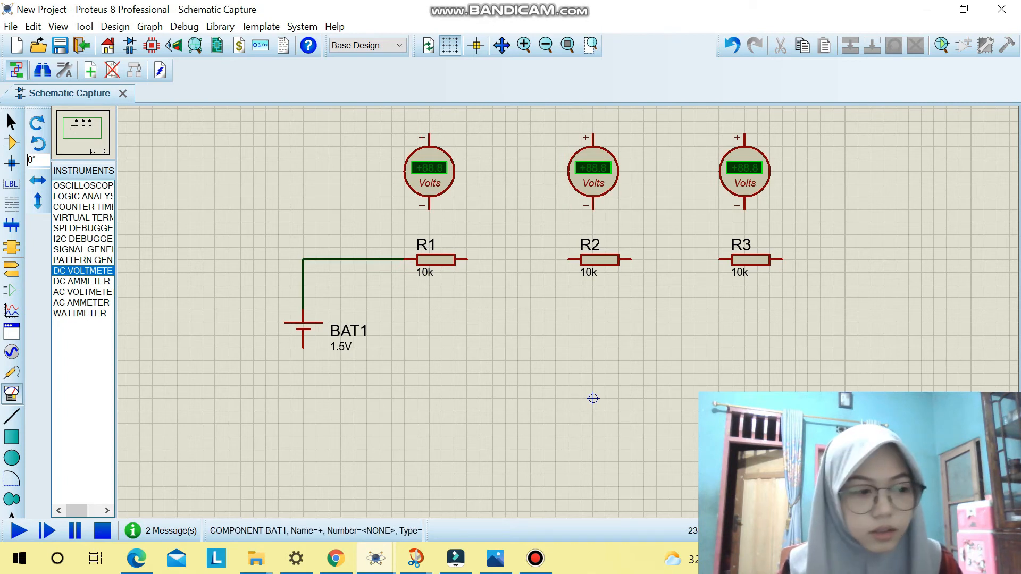
{"action": "left_click", "coordinate": [467, 259]}
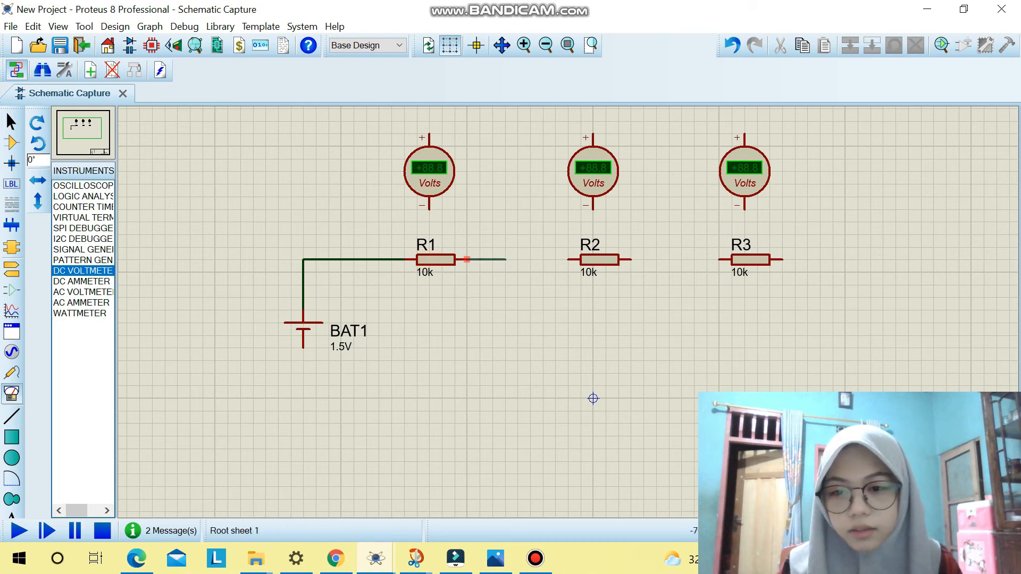
{"action": "left_click", "coordinate": [568, 260]}
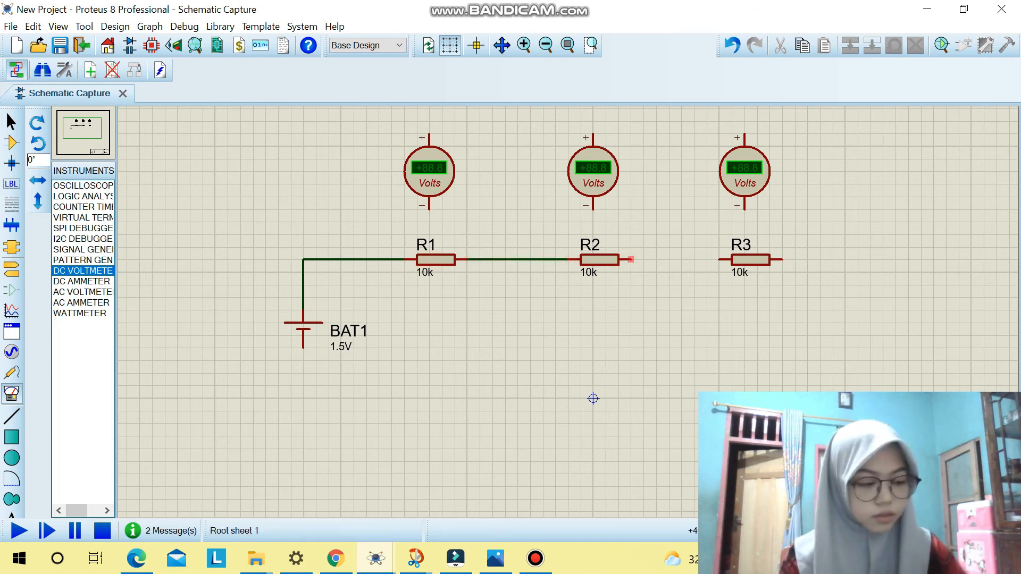
{"action": "left_click", "coordinate": [631, 259]}
{"action": "left_click", "coordinate": [719, 259]}
{"action": "left_click", "coordinate": [782, 259]}
{"action": "left_click", "coordinate": [846, 259]}
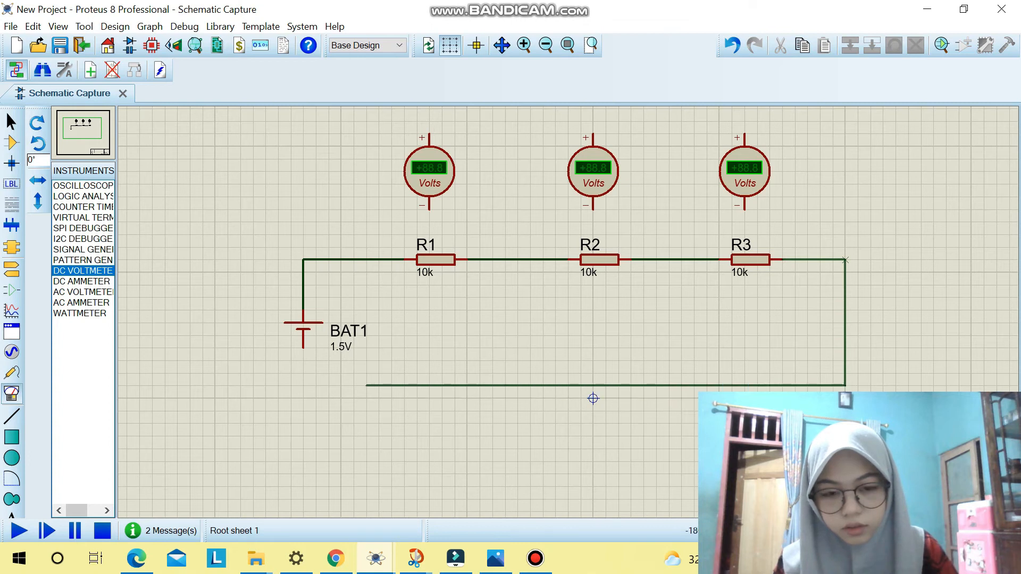
{"action": "left_click", "coordinate": [303, 348]}
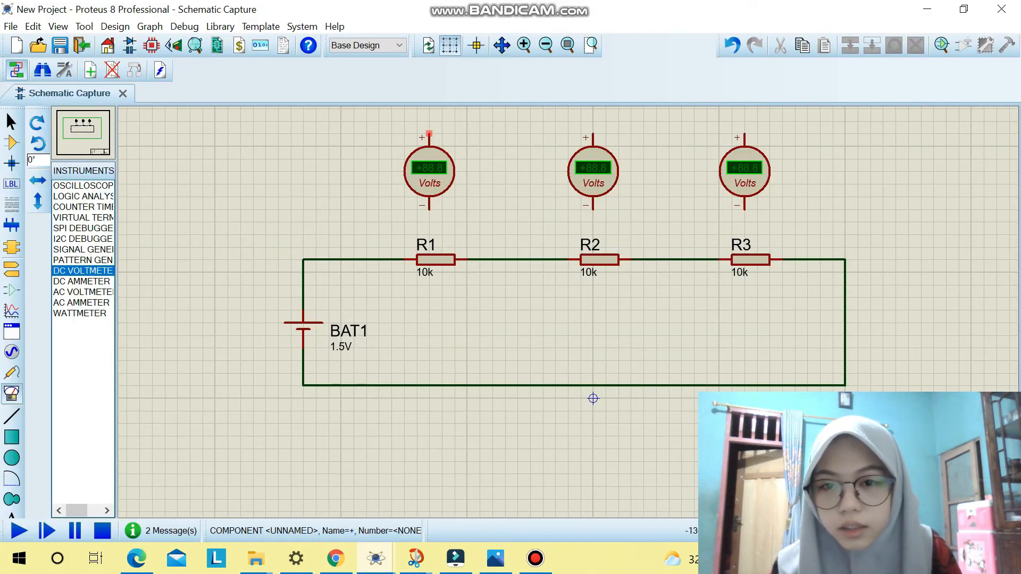
Step: Wire the first voltmeter in parallel with R1, with its positive terminal on the battery side
{"action": "left_click", "coordinate": [429, 133]}
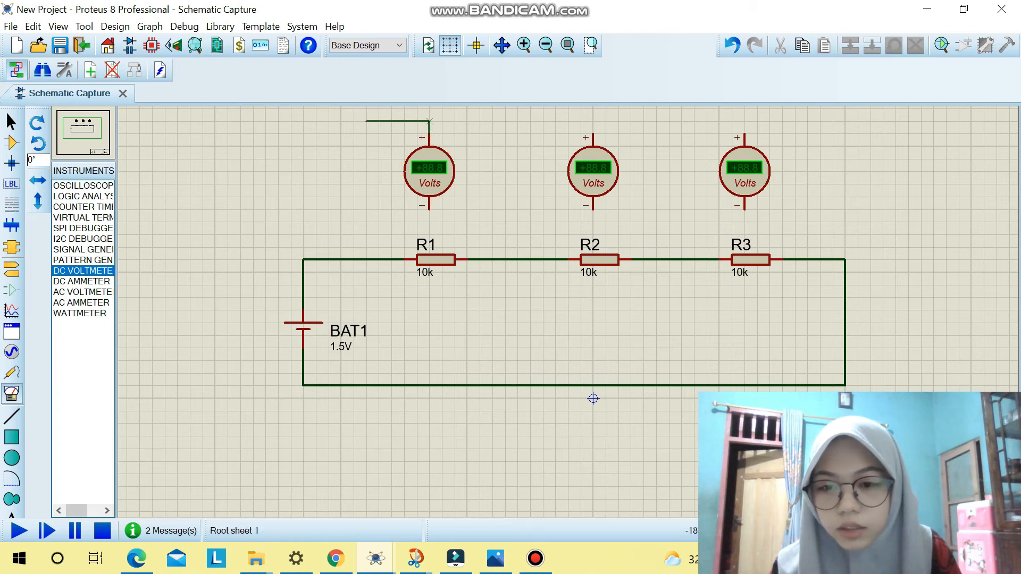
{"action": "left_click", "coordinate": [366, 260]}
{"action": "left_click", "coordinate": [429, 209]}
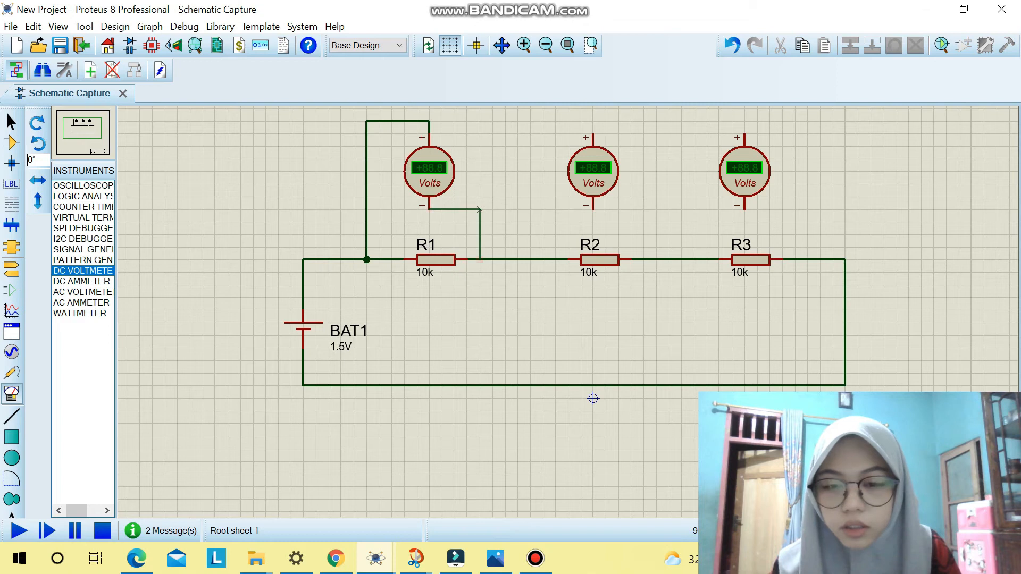
{"action": "left_click", "coordinate": [480, 259]}
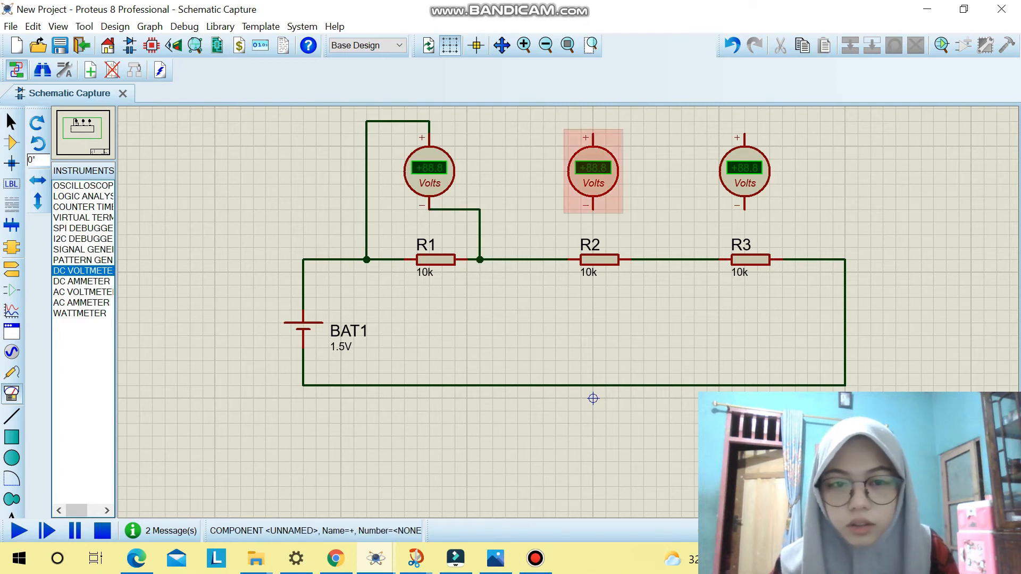
Step: Wire the middle voltmeter in parallel with R2, with its positive terminal on the R1 side
{"action": "left_click", "coordinate": [593, 135]}
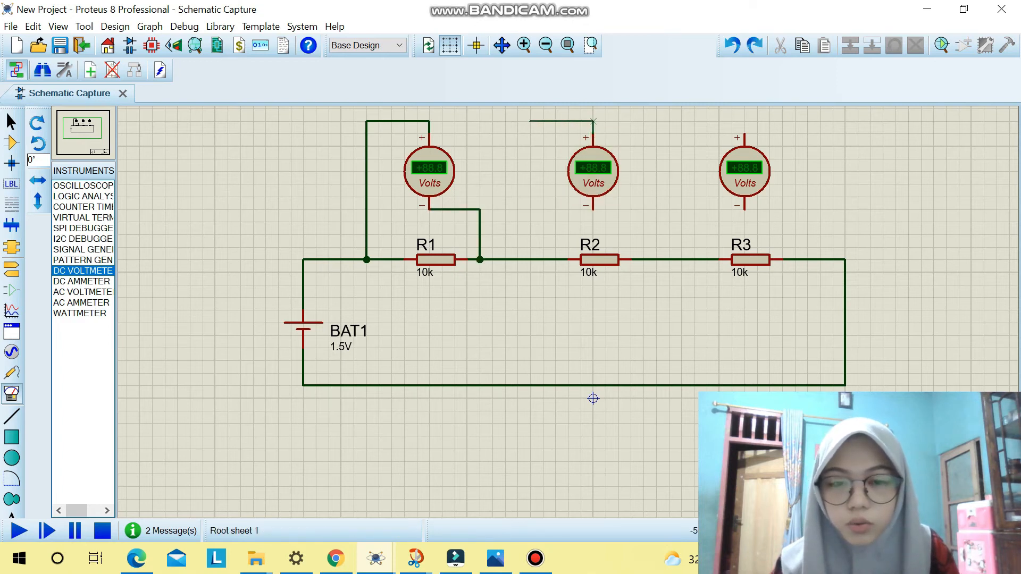
{"action": "left_click", "coordinate": [530, 260]}
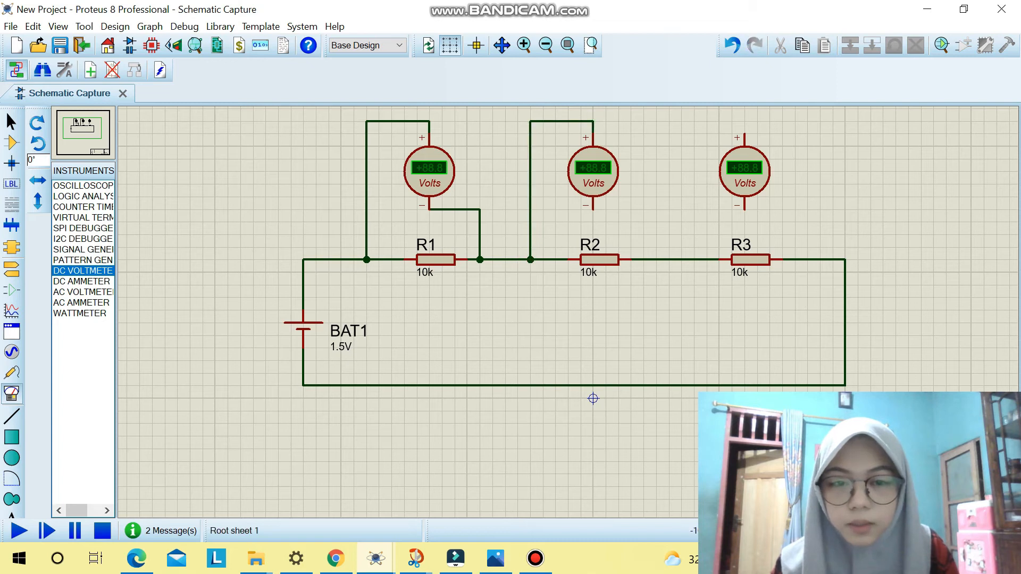
{"action": "left_click", "coordinate": [593, 209]}
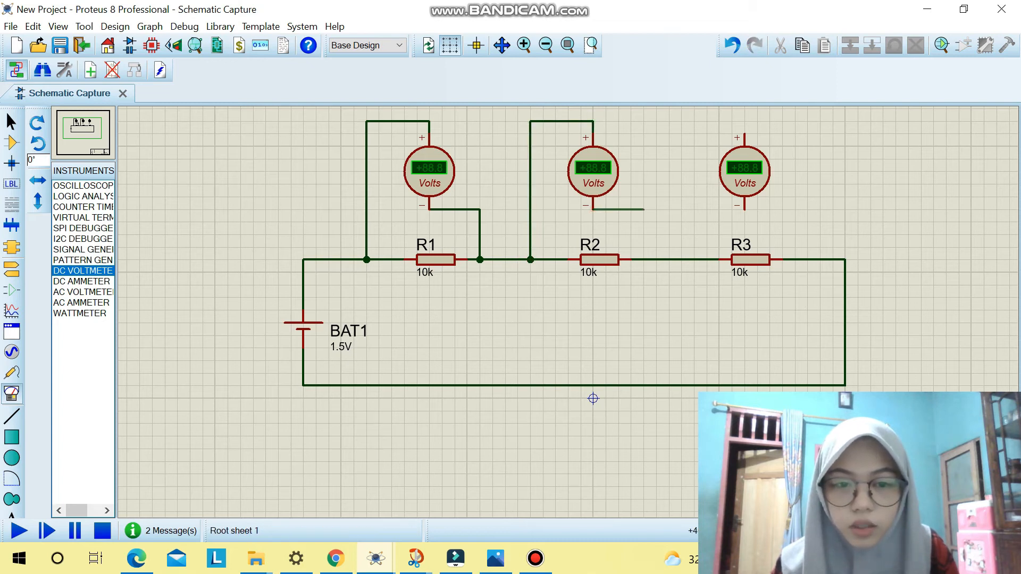
{"action": "left_click", "coordinate": [644, 259]}
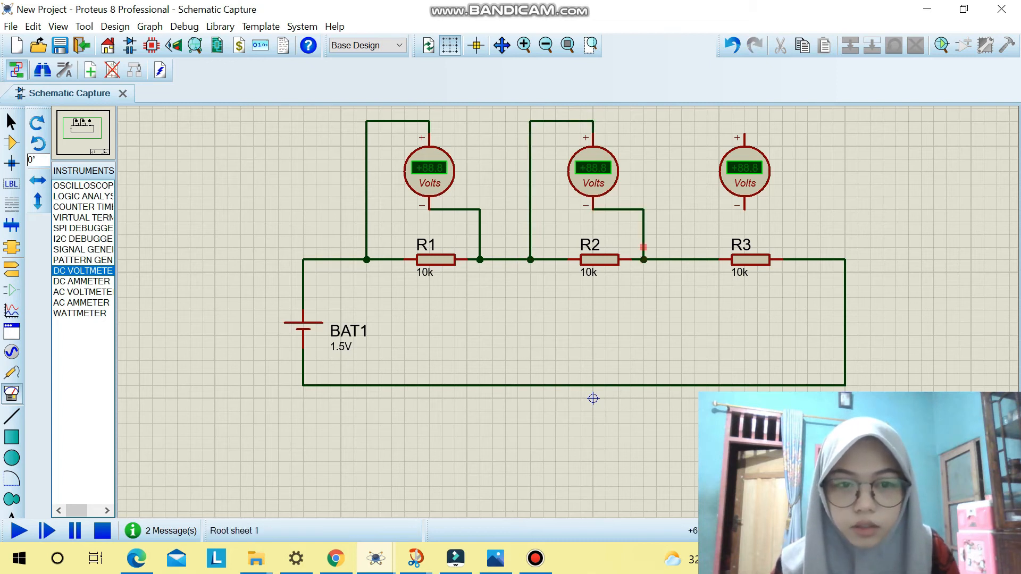
Step: Wire the third voltmeter in parallel with R3, with its positive terminal on the R2 side
{"action": "left_click", "coordinate": [744, 134]}
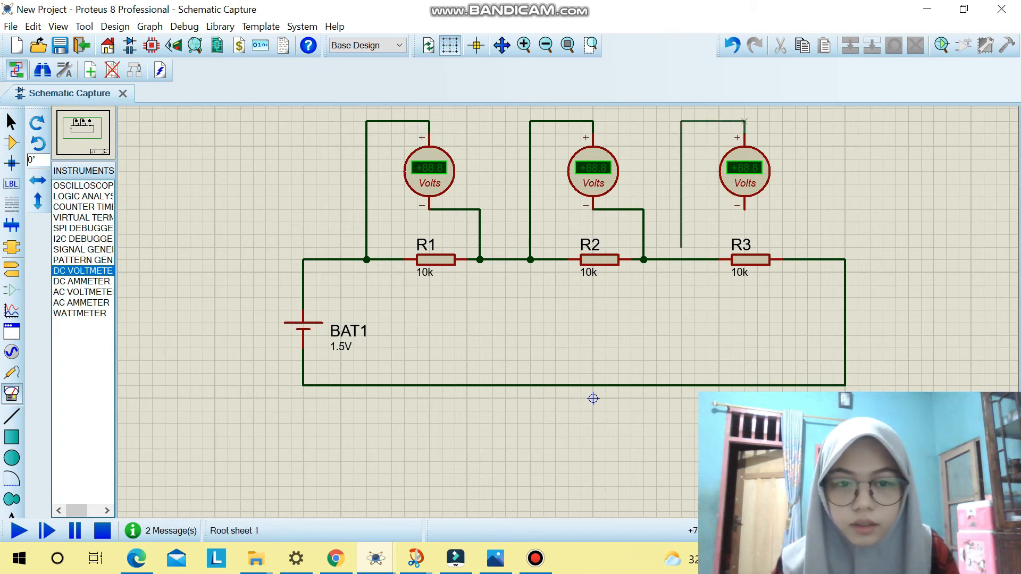
{"action": "left_click", "coordinate": [681, 260]}
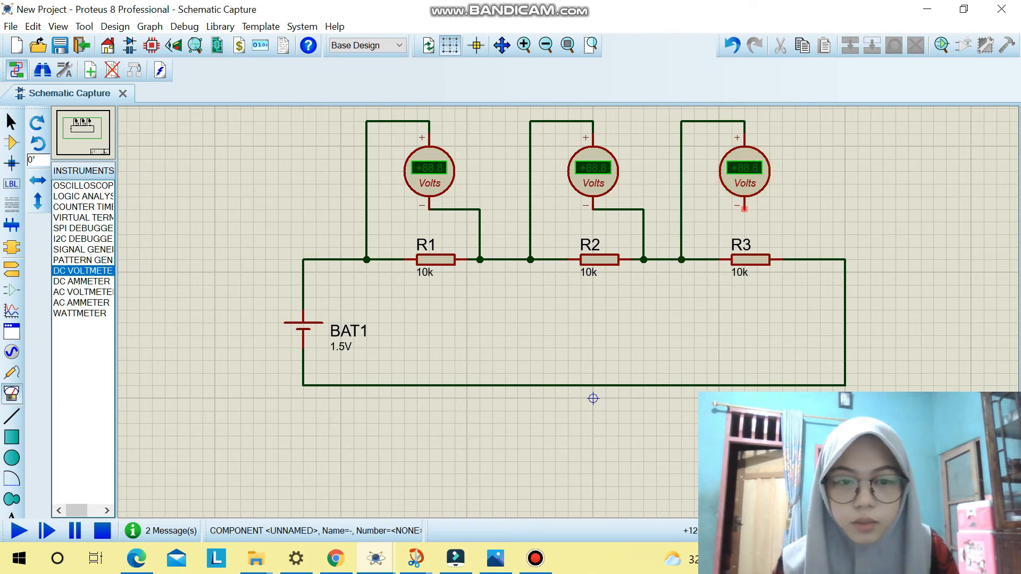
{"action": "left_click", "coordinate": [744, 209]}
{"action": "left_click", "coordinate": [795, 210]}
{"action": "left_click", "coordinate": [795, 259]}
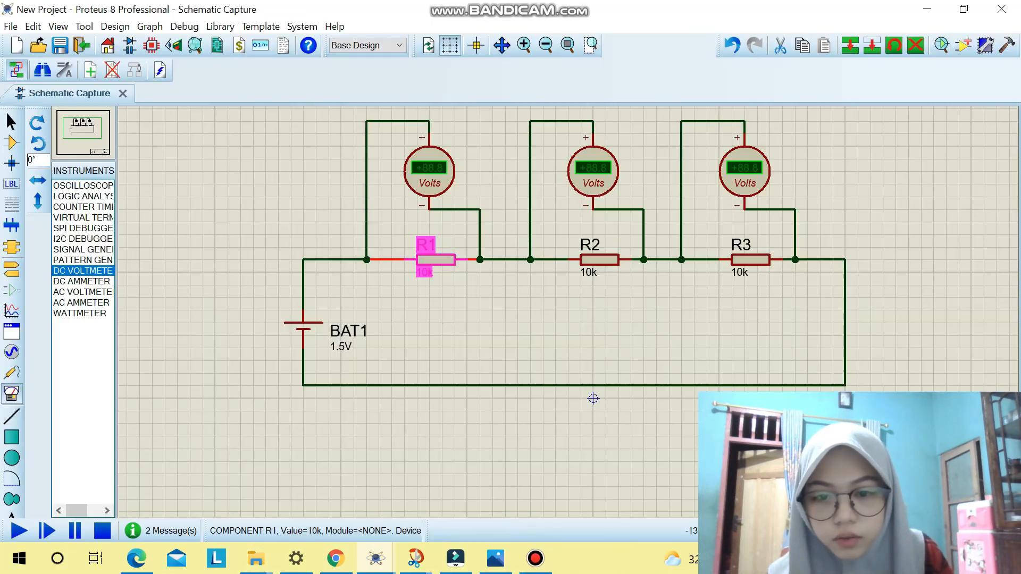
Step: Set the resistor values to 10 for R1, 40 for R2 and 100 for R3
{"action": "double_click", "coordinate": [425, 257]}
{"action": "type", "text": "10"}
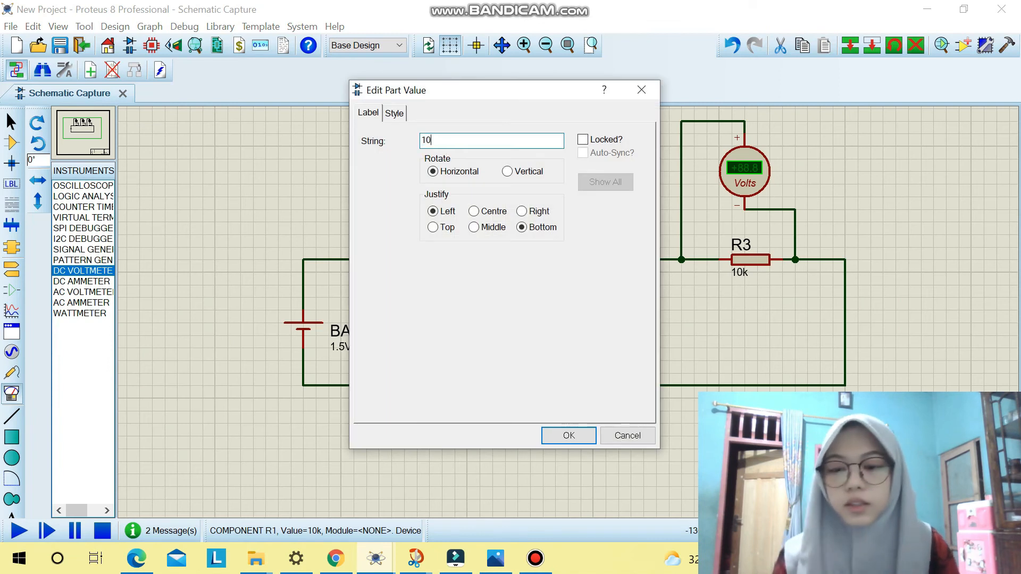
{"action": "key", "text": "Return"}
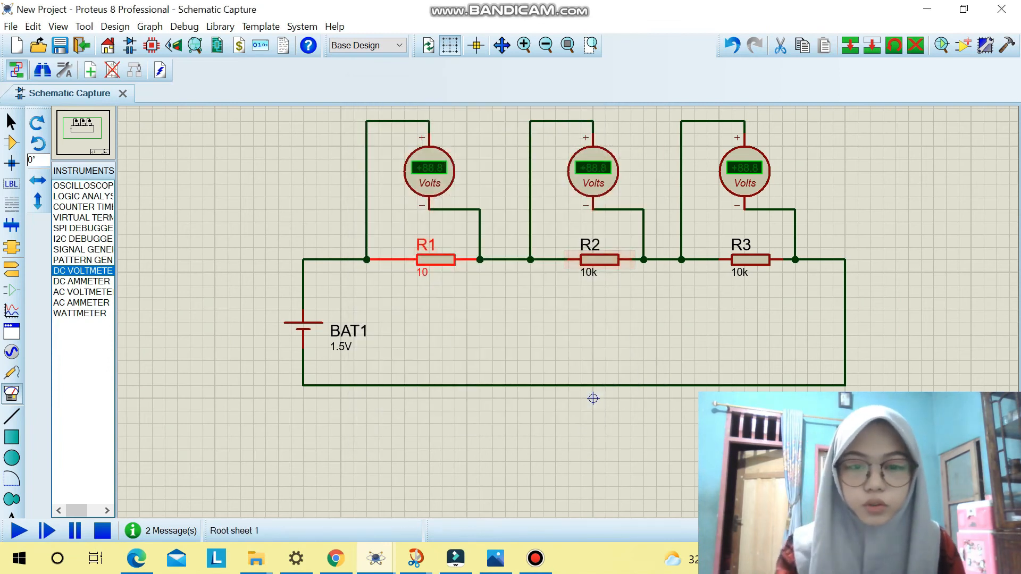
{"action": "double_click", "coordinate": [587, 272]}
{"action": "type", "text": "40"}
{"action": "key", "text": "Return"}
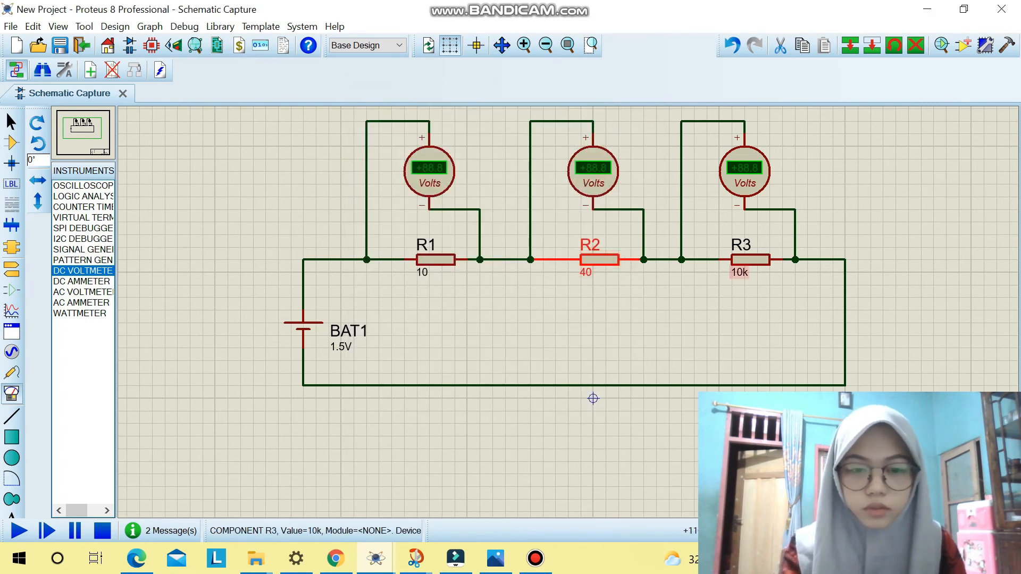
{"action": "double_click", "coordinate": [750, 260]}
{"action": "type", "text": "100"}
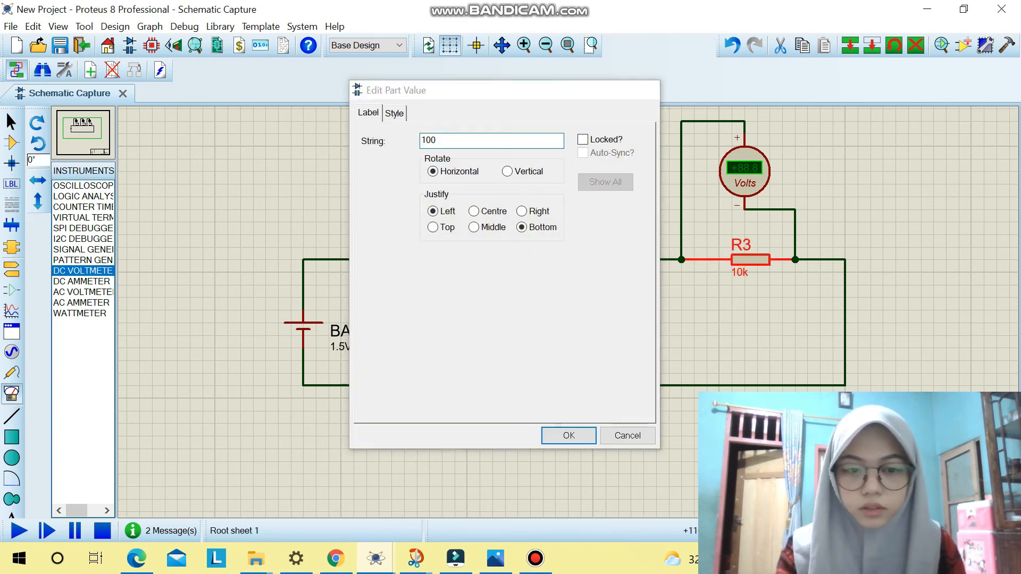
{"action": "key", "text": "Return"}
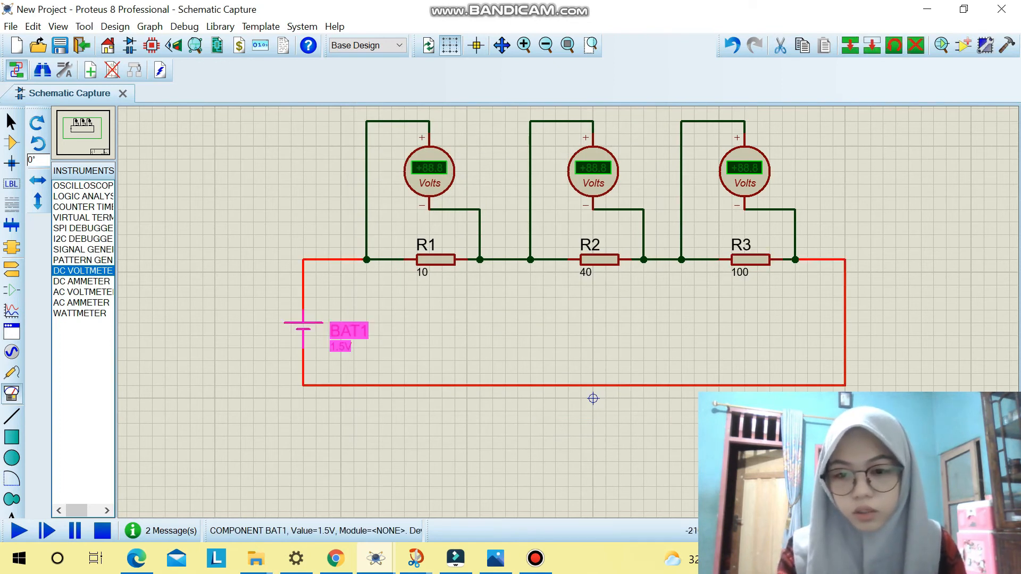
Step: Set the value of battery BAT1 to 3V
{"action": "double_click", "coordinate": [341, 346]}
{"action": "key", "text": "Left"}
{"action": "key", "text": "Left"}
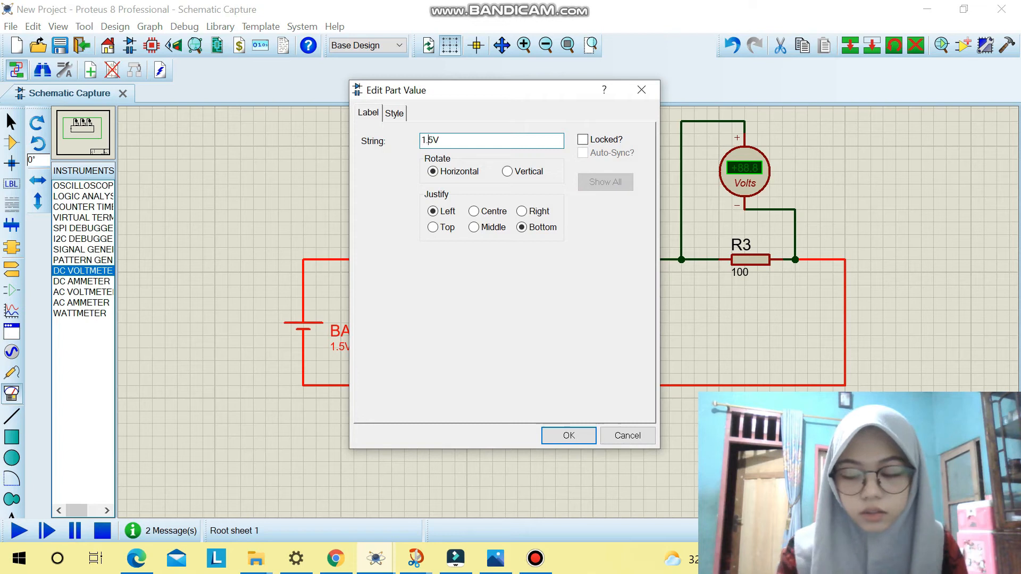
{"action": "key", "text": "BackSpace"}
{"action": "key", "text": "BackSpace"}
{"action": "key", "text": "Delete"}
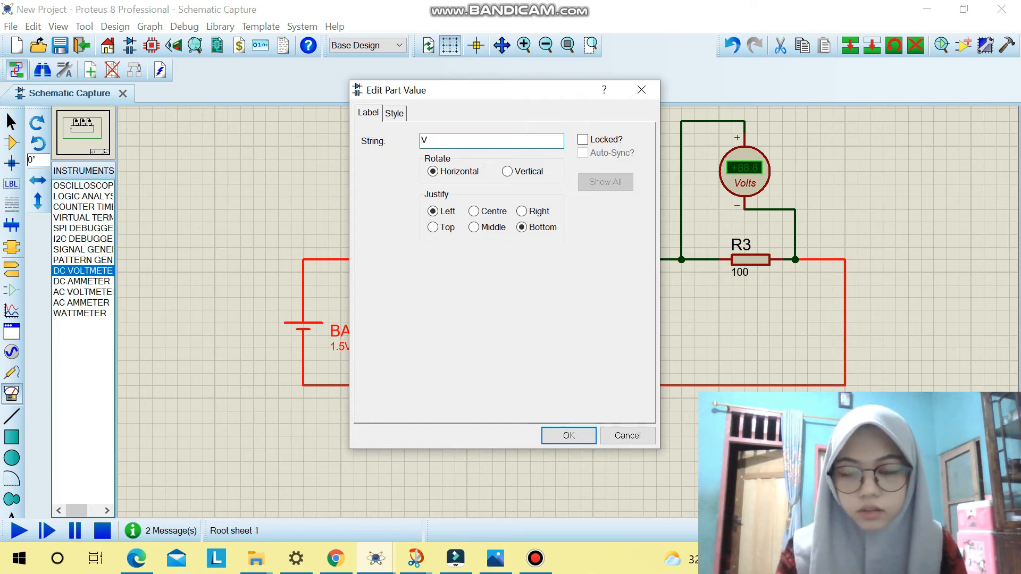
{"action": "type", "text": "3"}
{"action": "key", "text": "Return"}
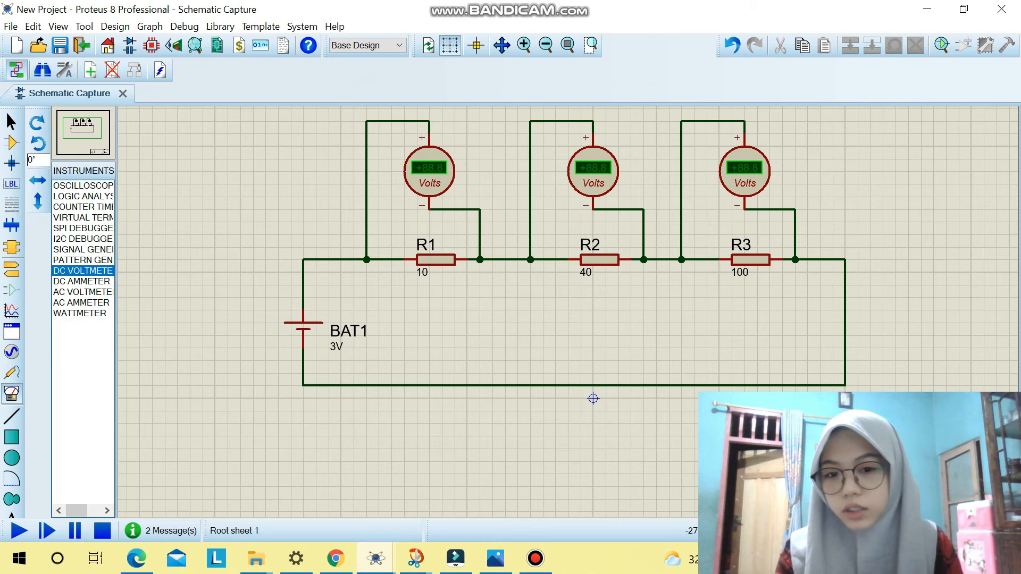
Step: Simulate the series circuit to read the voltage across R1, R2 and R3, stop the simulation and switch to Chrome
{"action": "key", "text": "F12"}
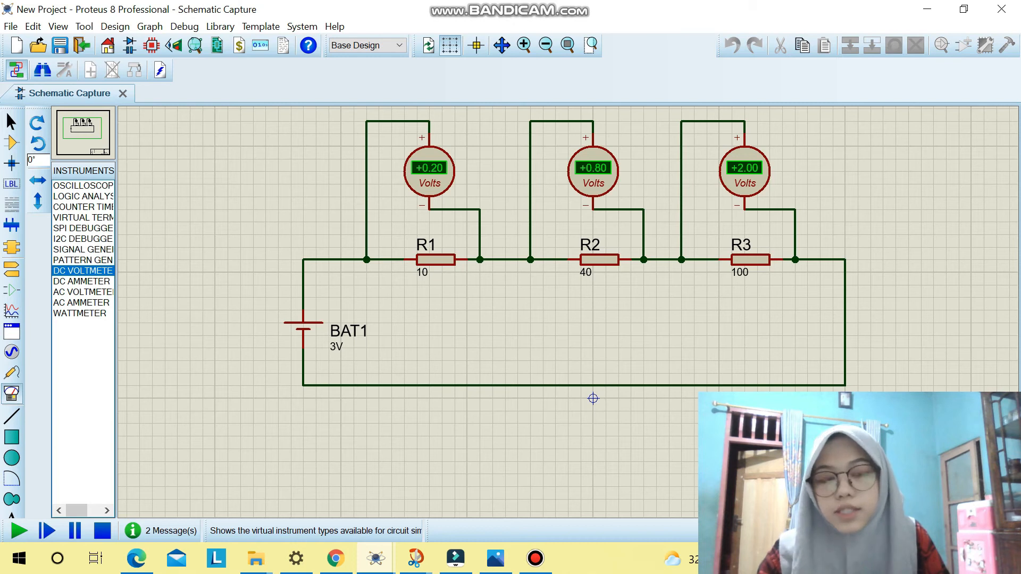
{"action": "left_click_drag", "start_coordinate": [215, 424], "coordinate": [1009, 118]}
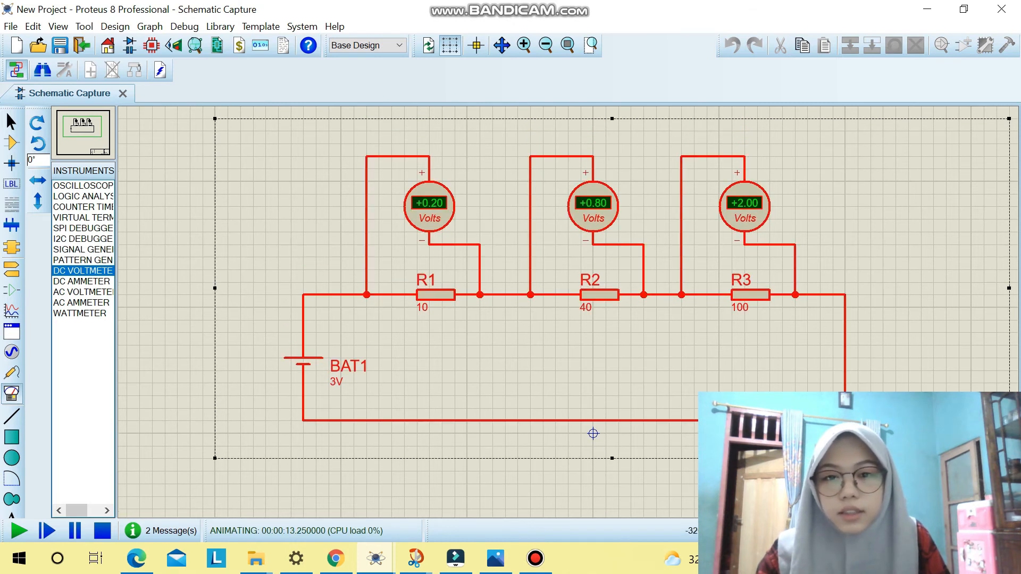
{"action": "left_click", "coordinate": [564, 351]}
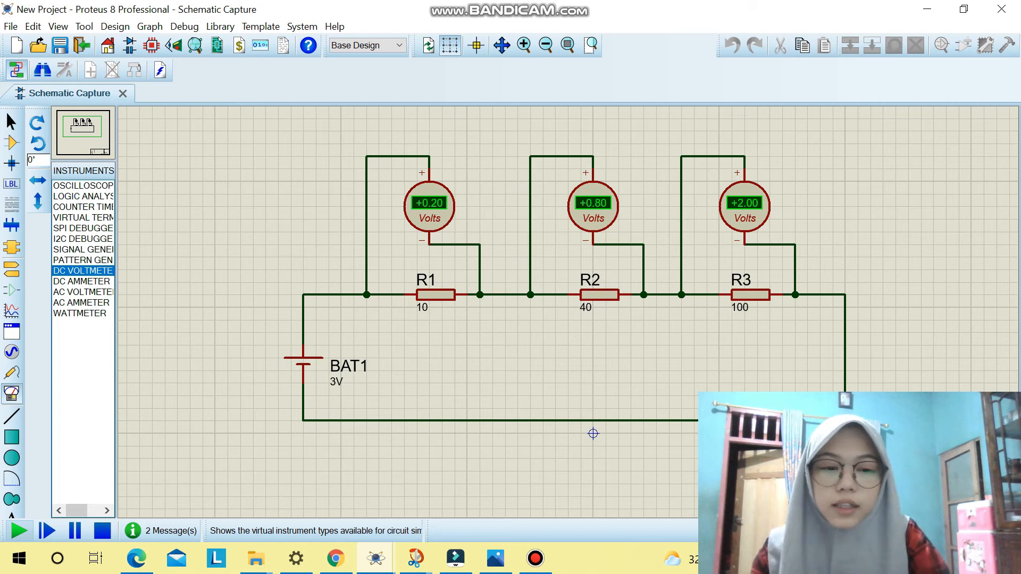
{"action": "scroll", "coordinate": [83, 348], "scroll_direction": "right", "scroll_amount": 2}
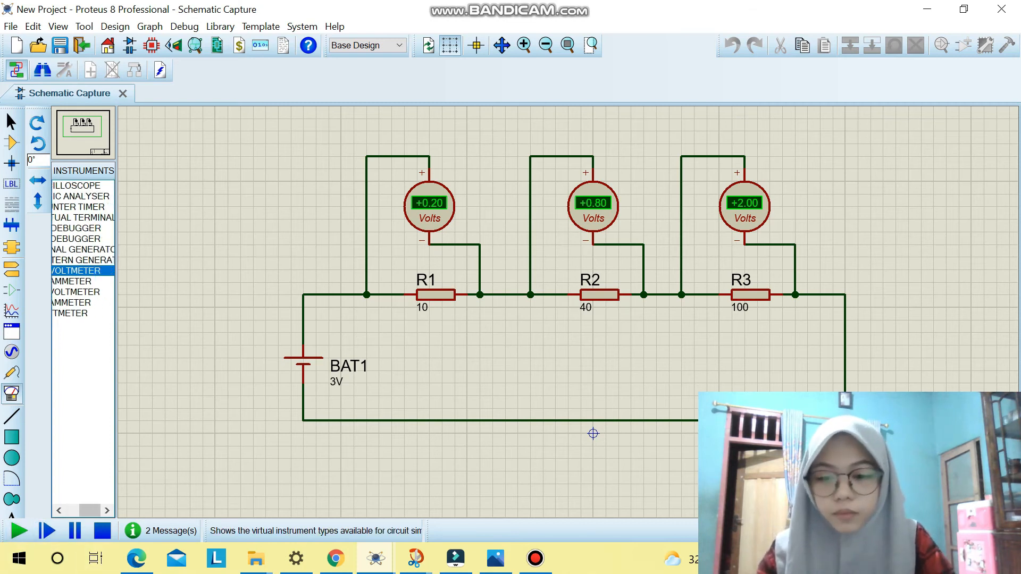
{"action": "left_click", "coordinate": [102, 531]}
{"action": "left_click", "coordinate": [336, 558]}
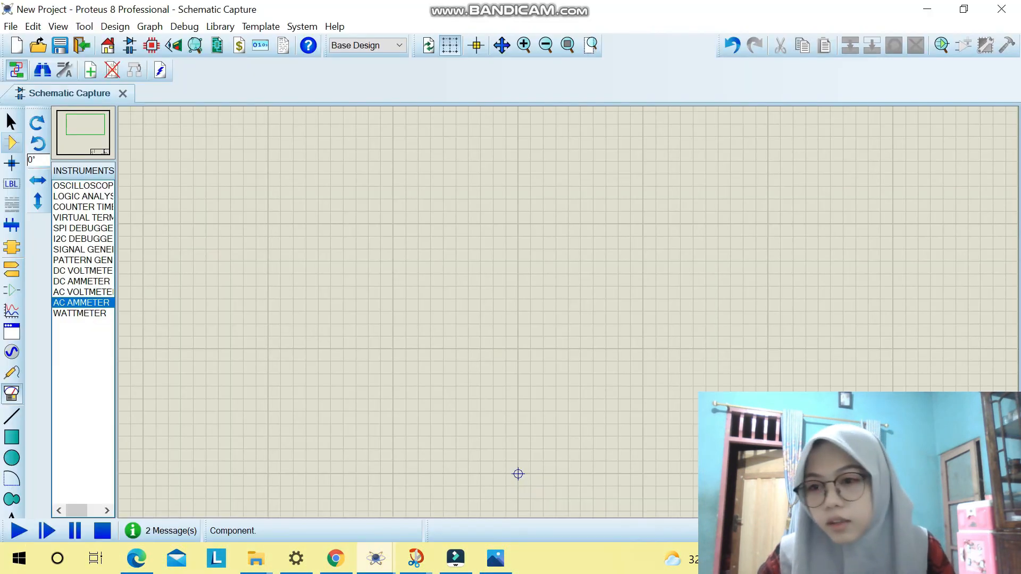
Step: Place five RES resistors on the empty sheet: a stacked pair R1 and R2, and a stacked group R3, R4 and R5 to their right
{"action": "left_click", "coordinate": [11, 143]}
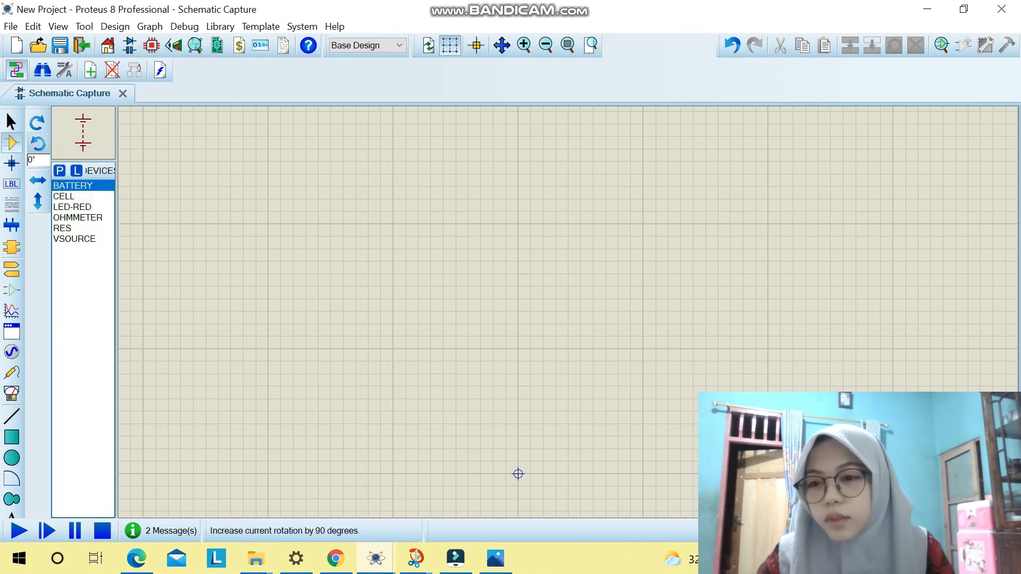
{"action": "left_click", "coordinate": [80, 228]}
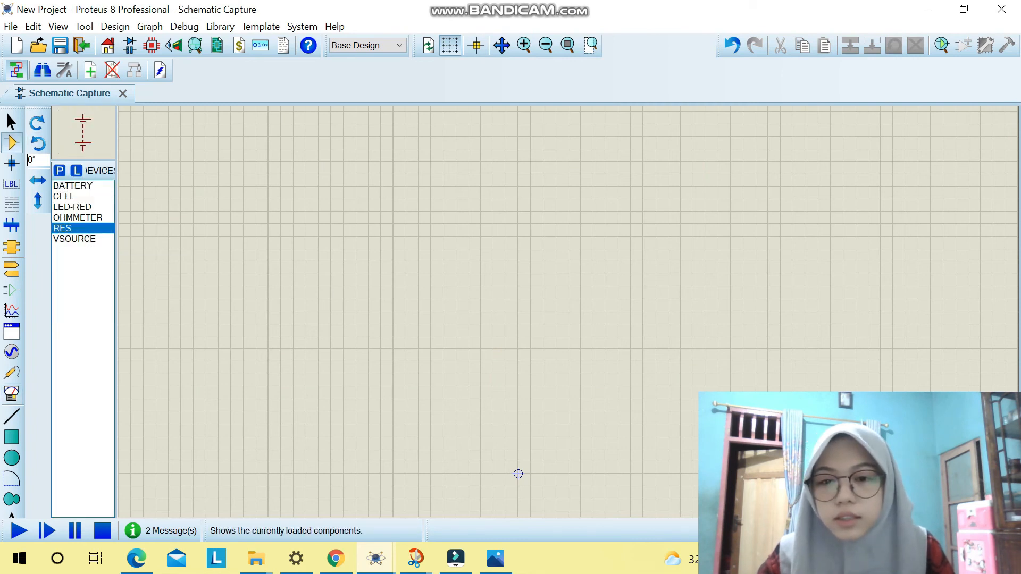
{"action": "left_click", "coordinate": [287, 224]}
{"action": "left_click", "coordinate": [287, 223]}
{"action": "left_click", "coordinate": [287, 285]}
{"action": "left_click", "coordinate": [287, 286]}
{"action": "left_click", "coordinate": [624, 186]}
{"action": "left_click", "coordinate": [624, 186]}
{"action": "left_click", "coordinate": [636, 248]}
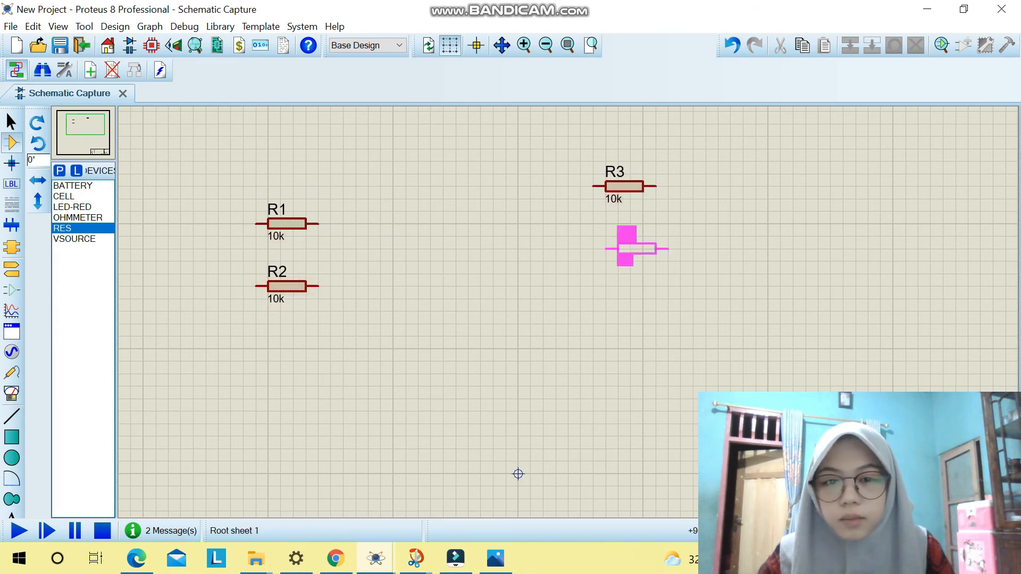
{"action": "left_click", "coordinate": [624, 248]}
{"action": "left_click", "coordinate": [617, 298]}
{"action": "left_click", "coordinate": [624, 311]}
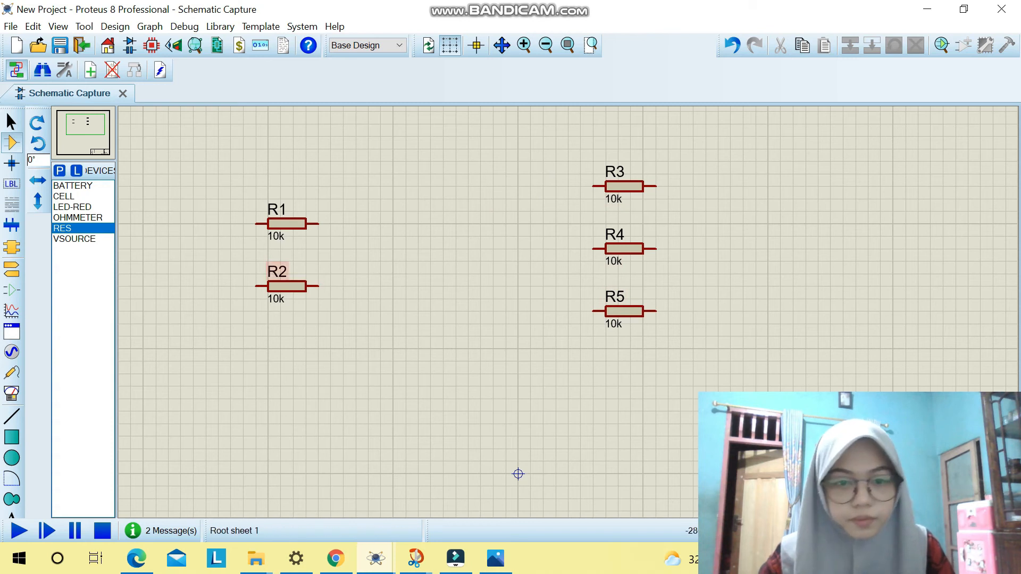
Step: Find the multi-cell BATTERY from the DEVICE library with the keyword BATTE and pick it for placement
{"action": "mouse_move", "coordinate": [335, 558]}
{"action": "mouse_move", "coordinate": [336, 494]}
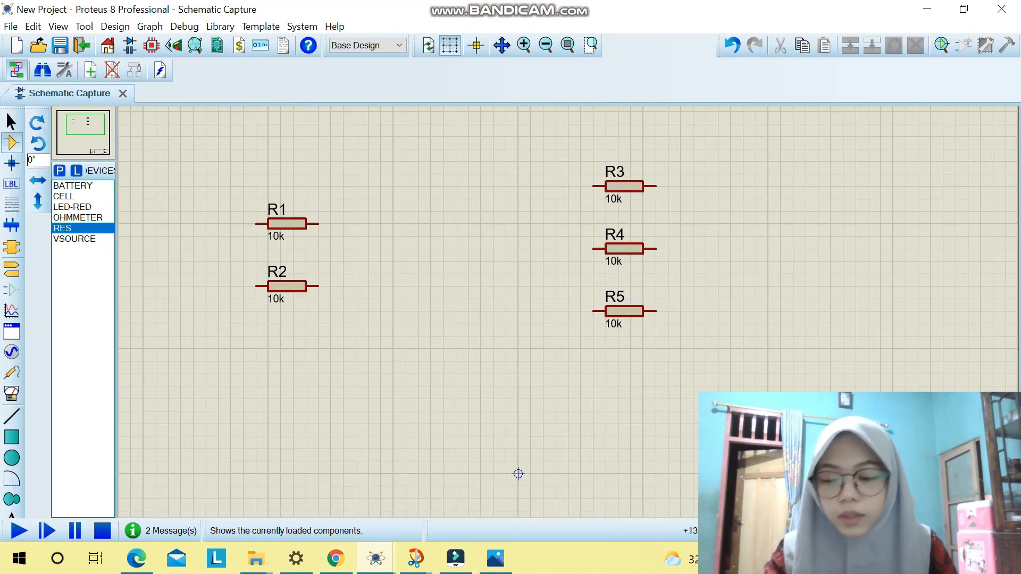
{"action": "type", "text": "p"}
{"action": "type", "text": "BATTE"}
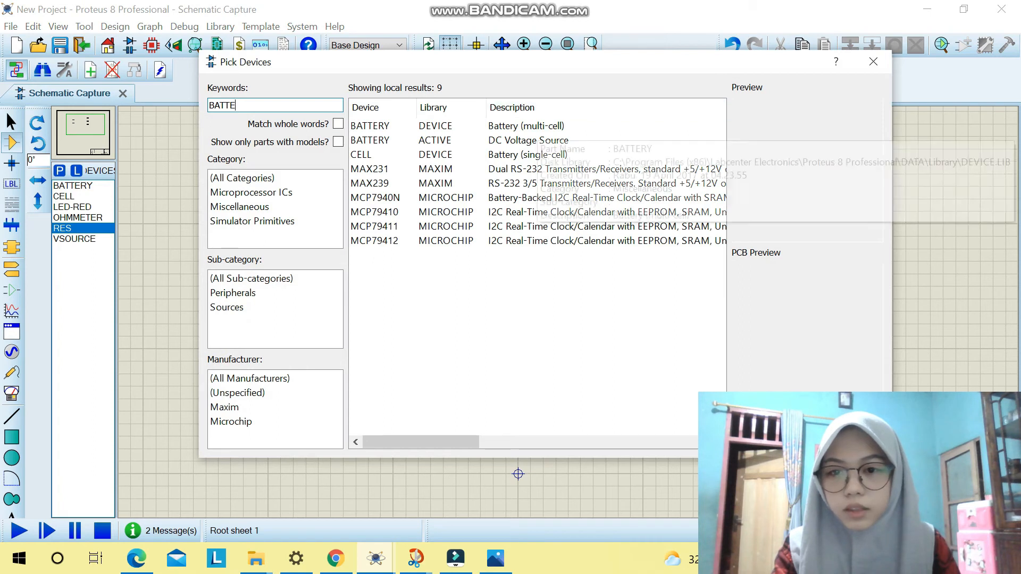
{"action": "left_click", "coordinate": [537, 126]}
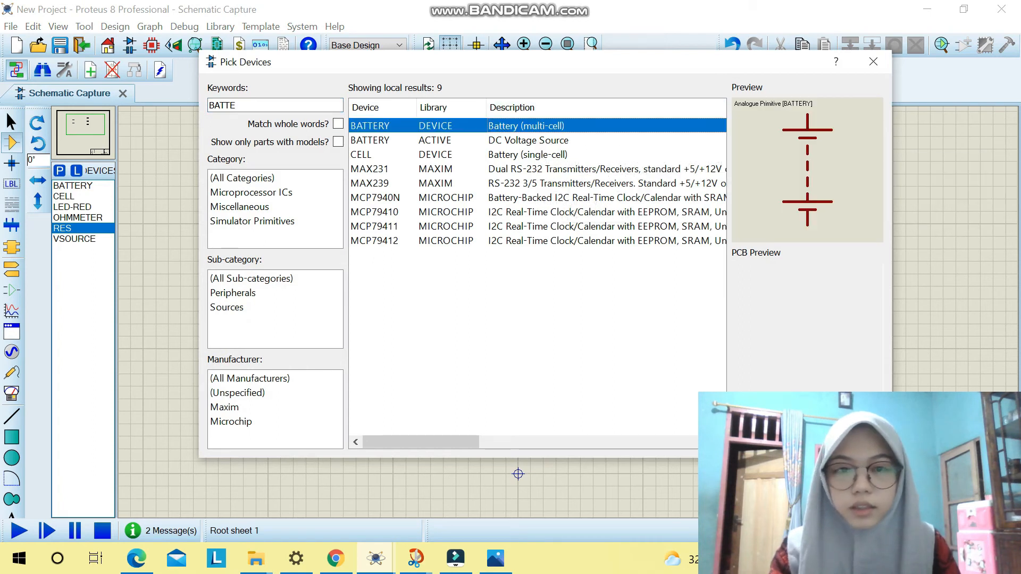
{"action": "double_click", "coordinate": [537, 127]}
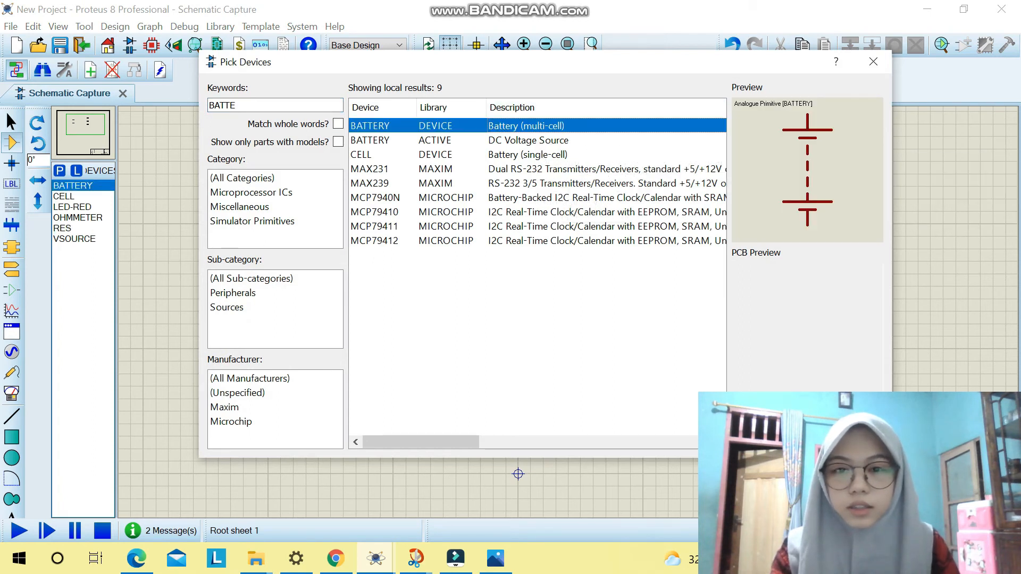
{"action": "left_click", "coordinate": [786, 442]}
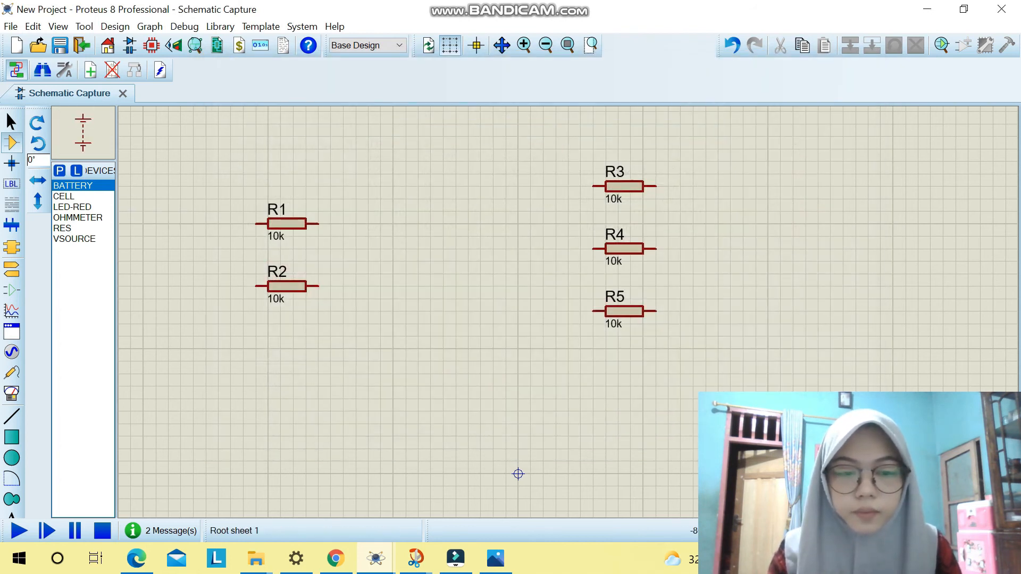
Step: Place the battery below and between the two resistor groups and rotate it clockwise so it lies horizontally
{"action": "left_click", "coordinate": [518, 474]}
{"action": "left_click", "coordinate": [420, 406]}
{"action": "right_click", "coordinate": [429, 405]}
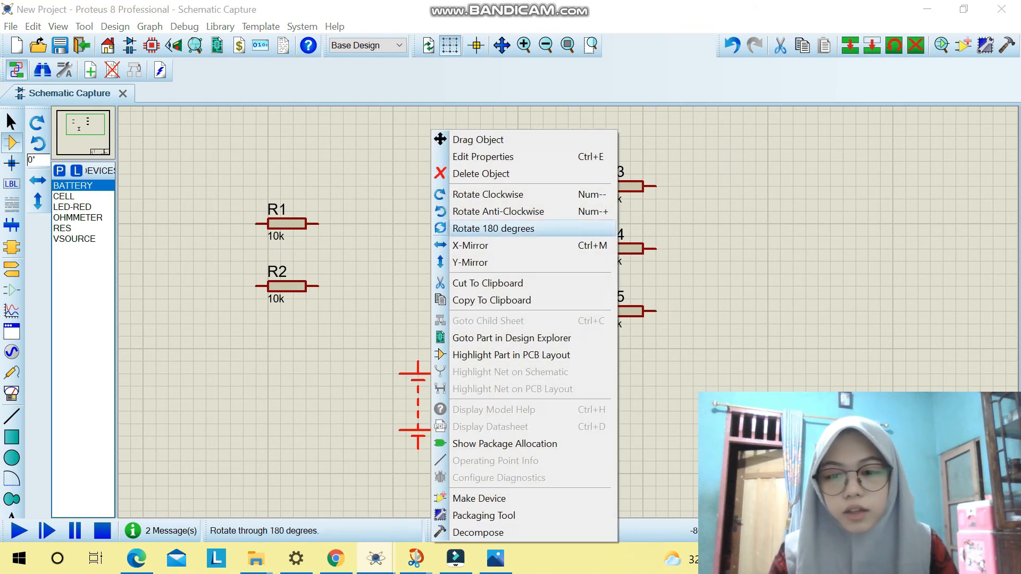
{"action": "left_click", "coordinate": [488, 195]}
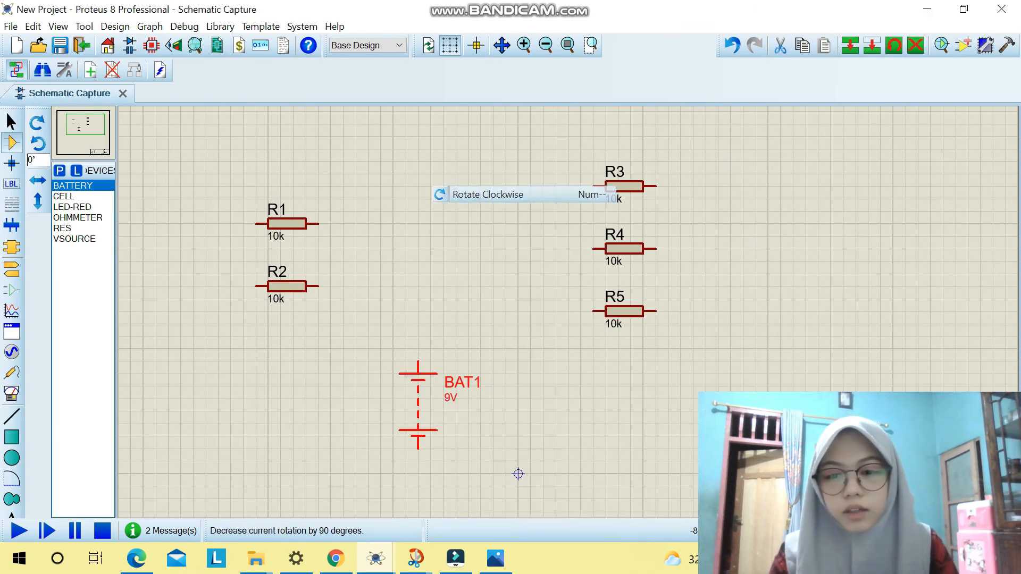
{"action": "left_click", "coordinate": [518, 473]}
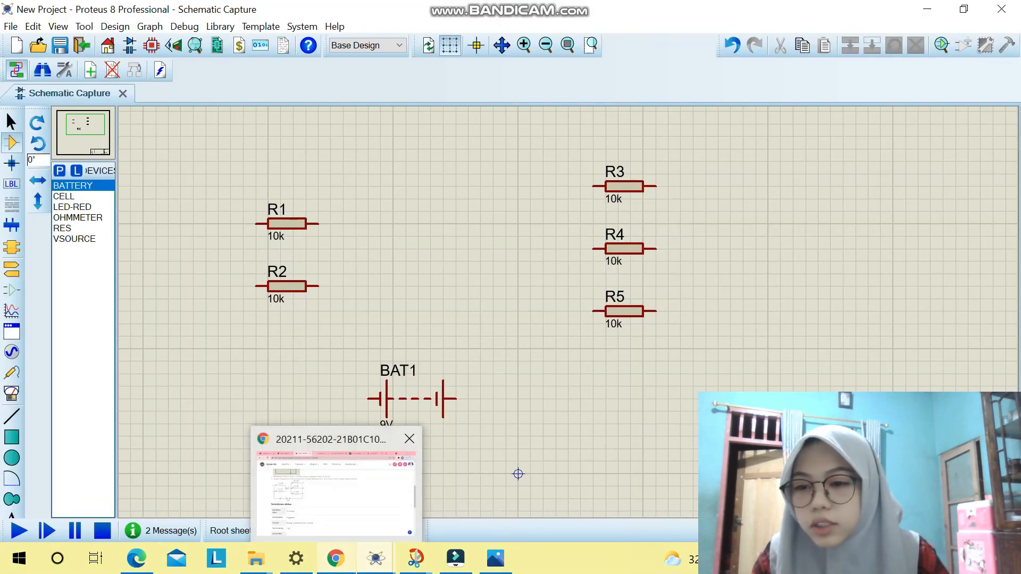
Step: Place six AC ammeters: one to the right of each resistor R1 to R5 and one to the left of BAT1
{"action": "mouse_move", "coordinate": [336, 486]}
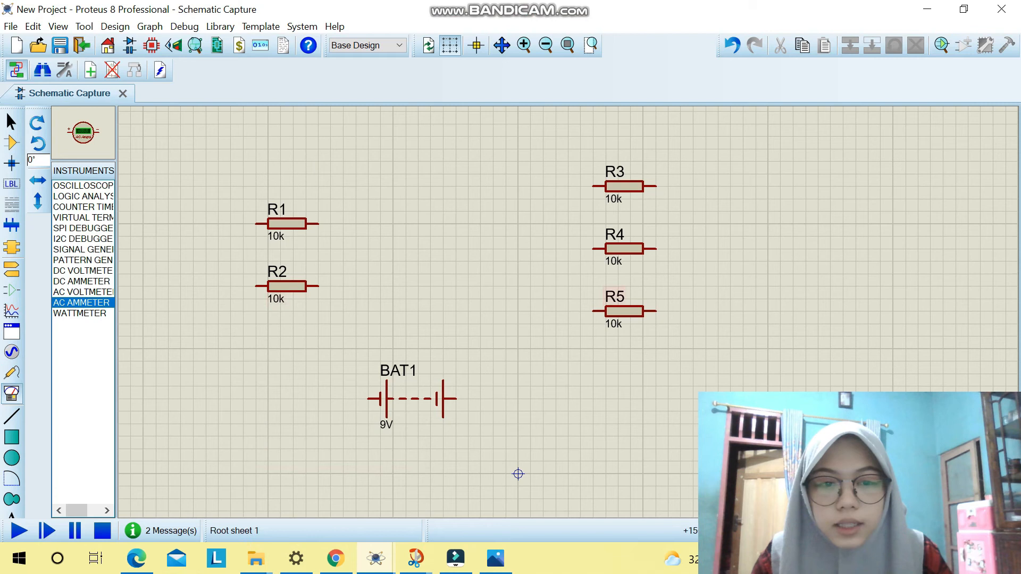
{"action": "left_click", "coordinate": [715, 323]}
{"action": "left_click", "coordinate": [742, 311]}
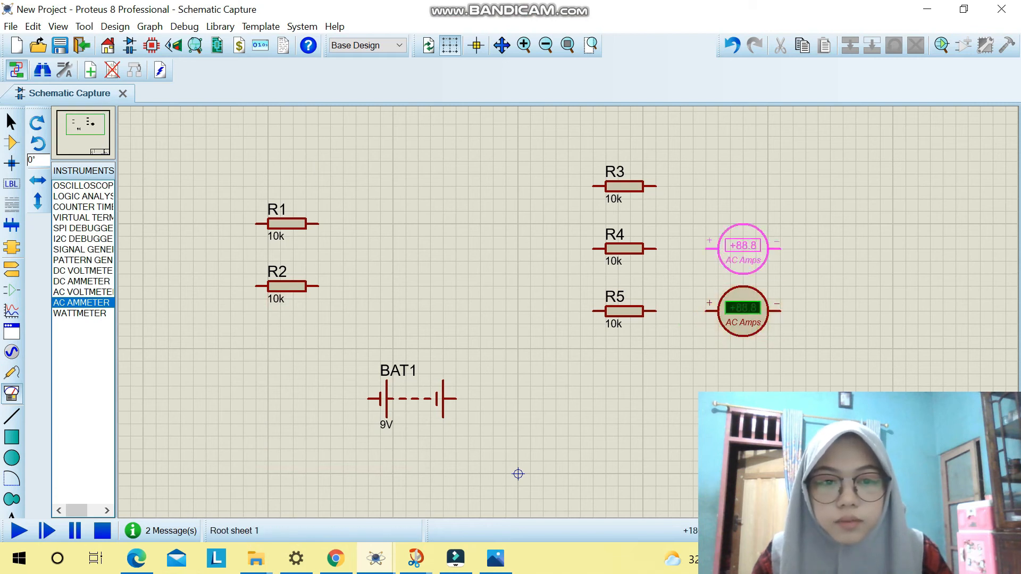
{"action": "left_click", "coordinate": [742, 248]}
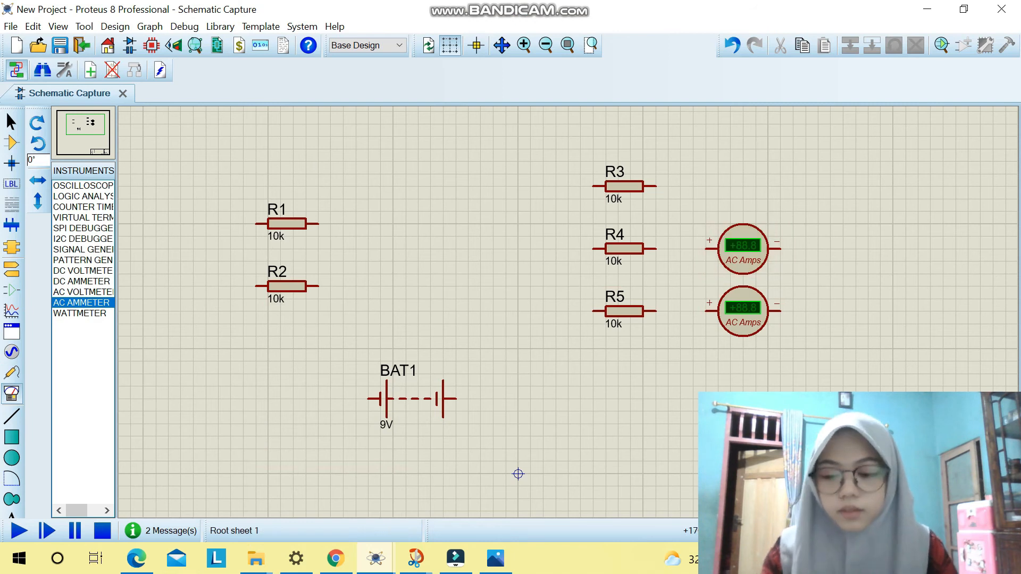
{"action": "left_click", "coordinate": [743, 186]}
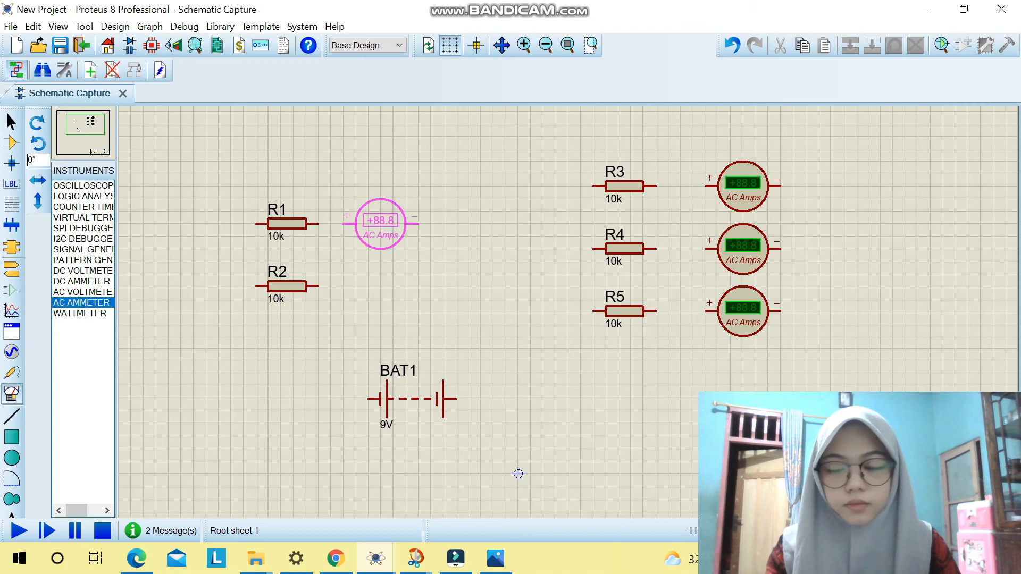
{"action": "left_click", "coordinate": [380, 224]}
{"action": "left_click", "coordinate": [380, 286]}
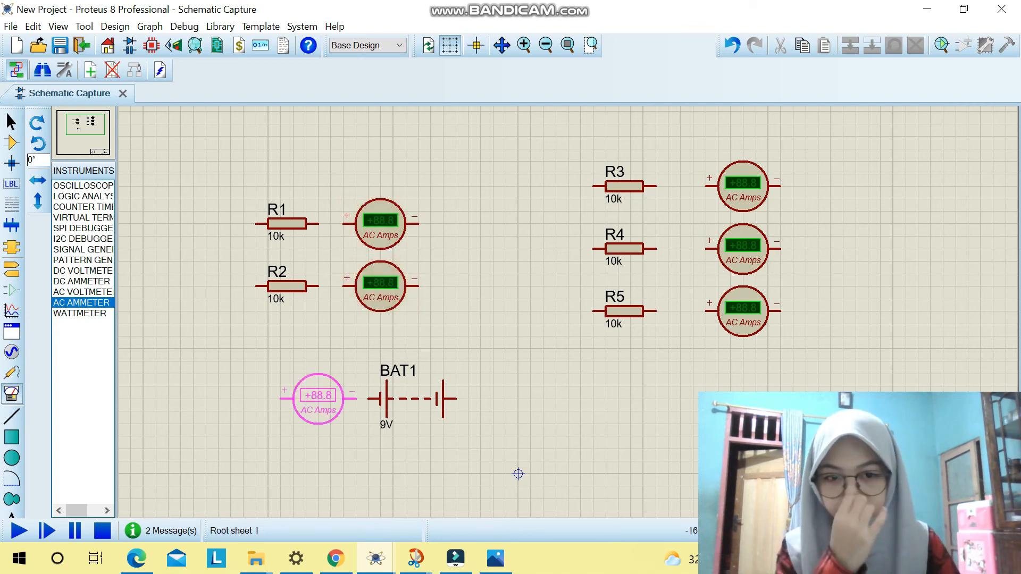
{"action": "left_click", "coordinate": [318, 399]}
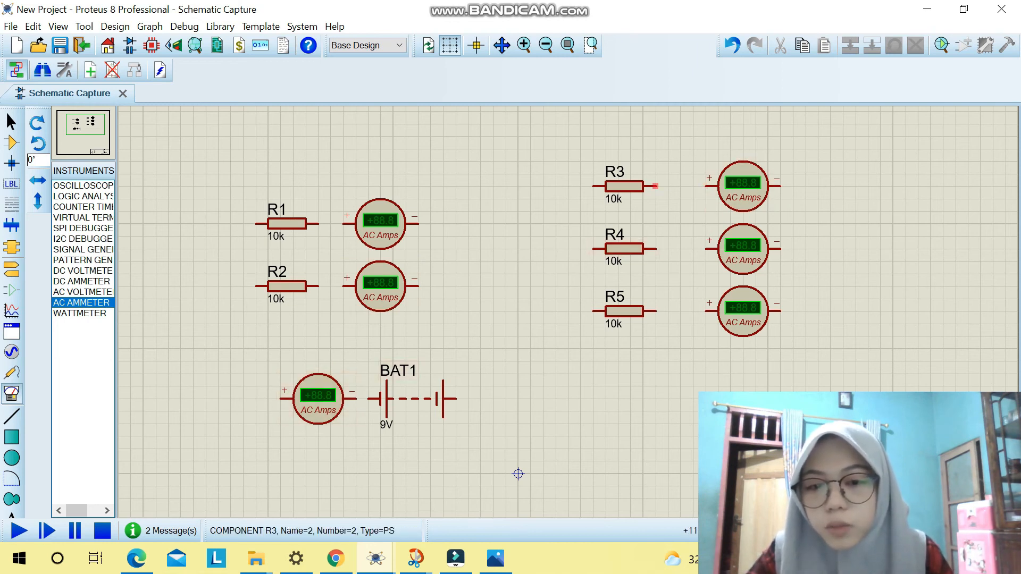
Step: Wire the right ends of R3, R4 and R5 to the positive terminals of their adjacent AC ammeters
{"action": "left_click", "coordinate": [655, 186]}
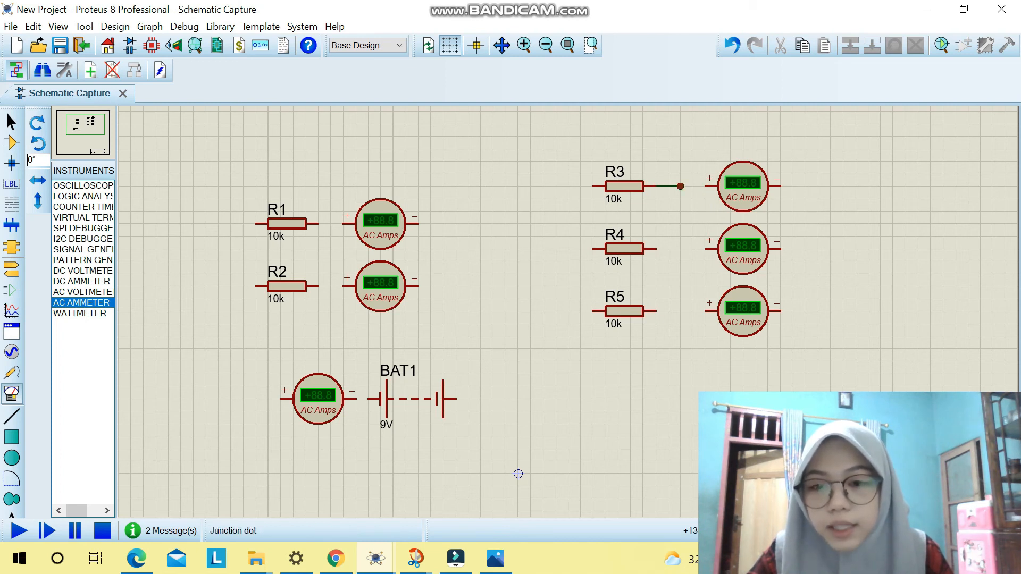
{"action": "left_click", "coordinate": [707, 186]}
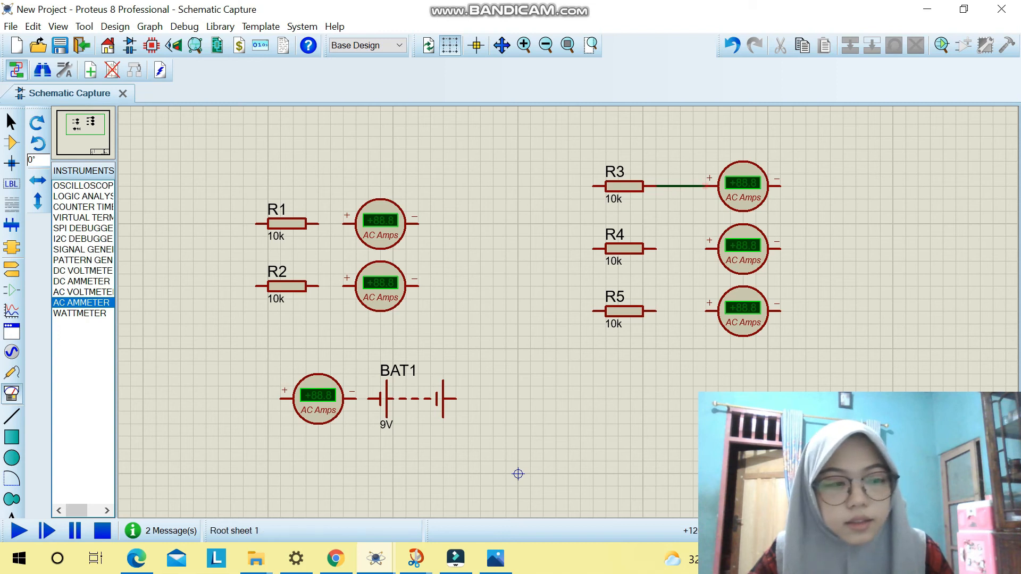
{"action": "left_click", "coordinate": [654, 249]}
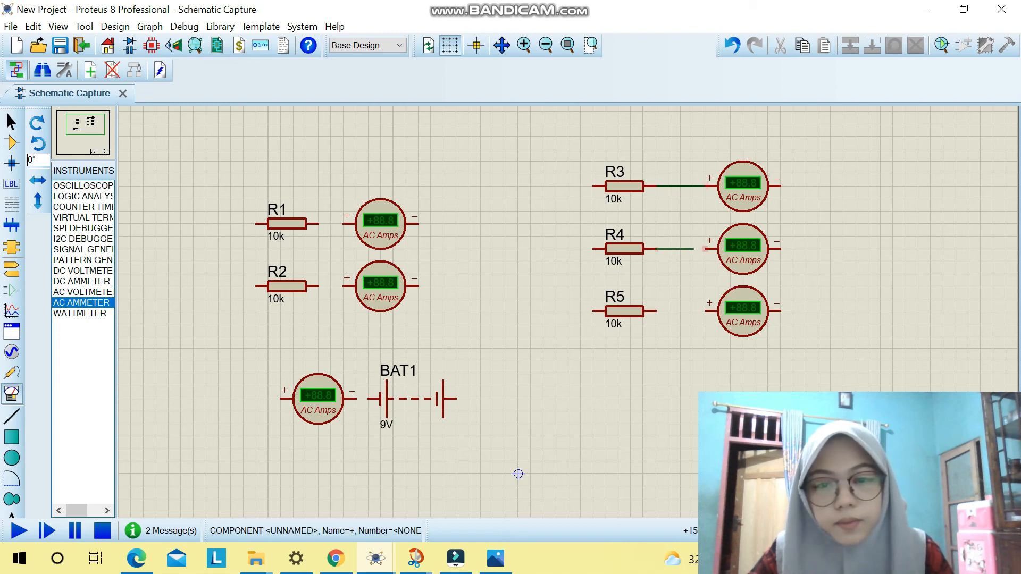
{"action": "left_click", "coordinate": [706, 248]}
{"action": "left_click", "coordinate": [655, 311]}
{"action": "left_click", "coordinate": [707, 311]}
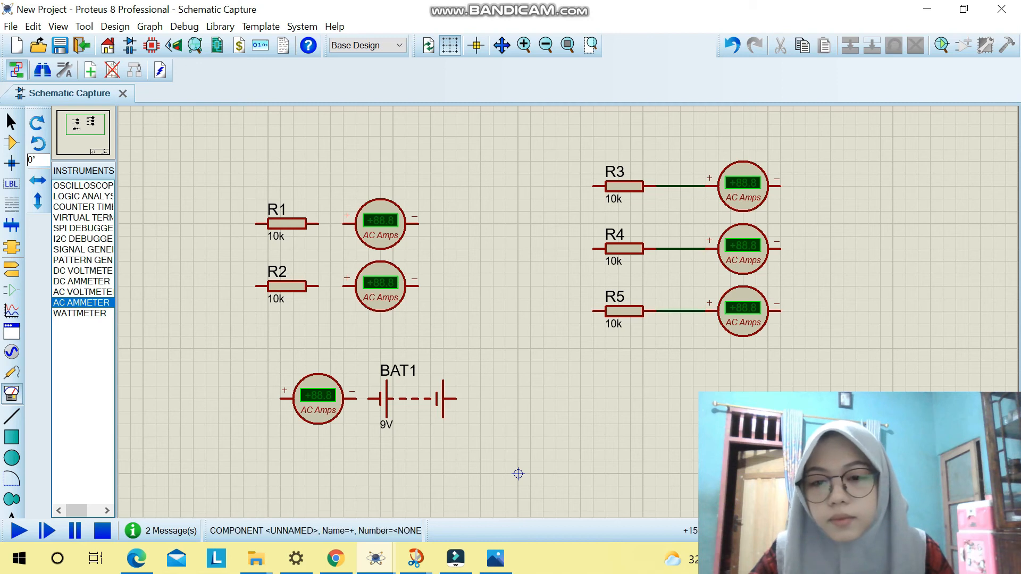
Step: Join the negative terminals of the R3, R4 and R5 ammeters with a common vertical wire on their right
{"action": "left_click", "coordinate": [779, 186]}
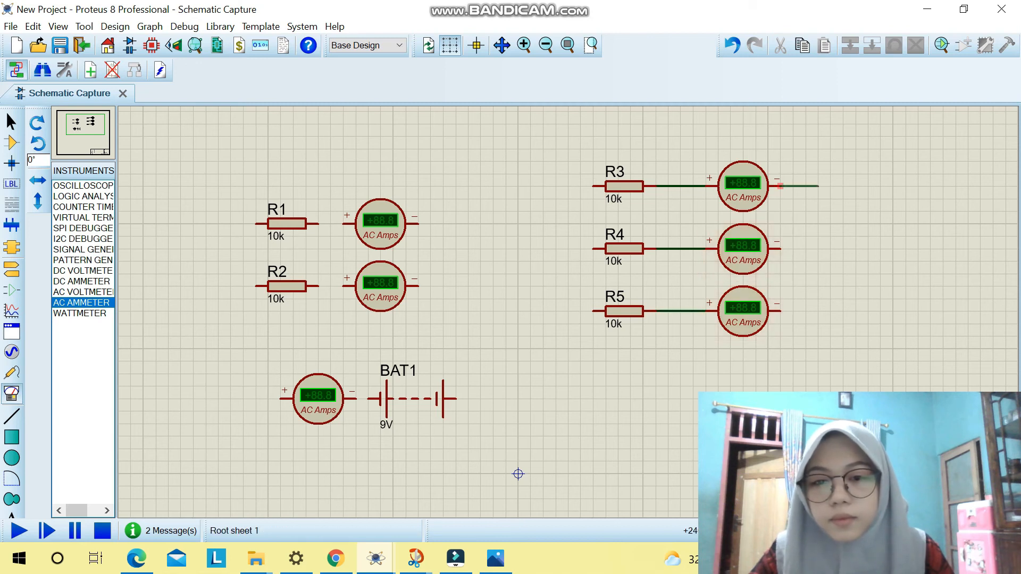
{"action": "left_click", "coordinate": [830, 186]}
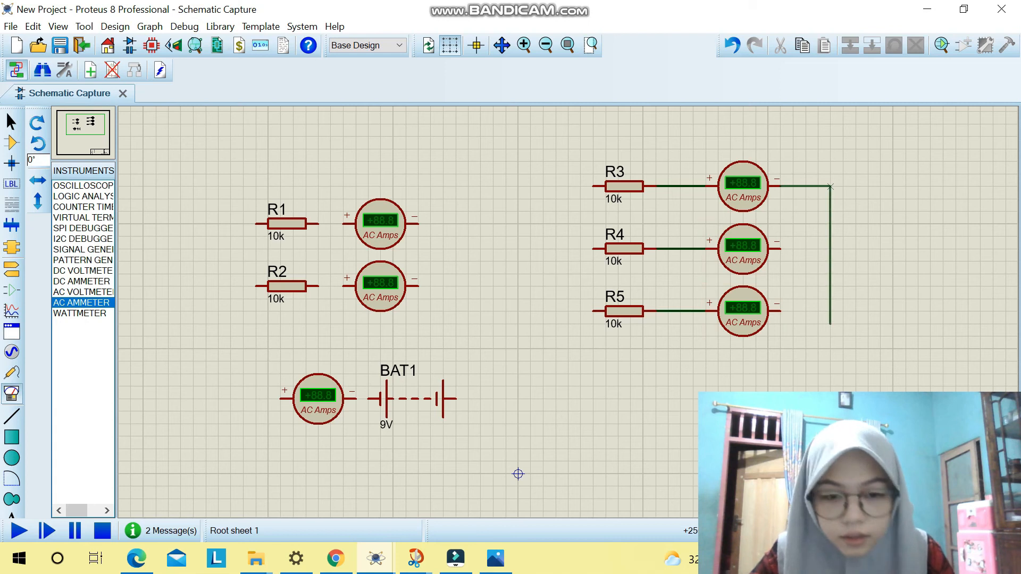
{"action": "left_click", "coordinate": [830, 311]}
{"action": "left_click", "coordinate": [779, 311]}
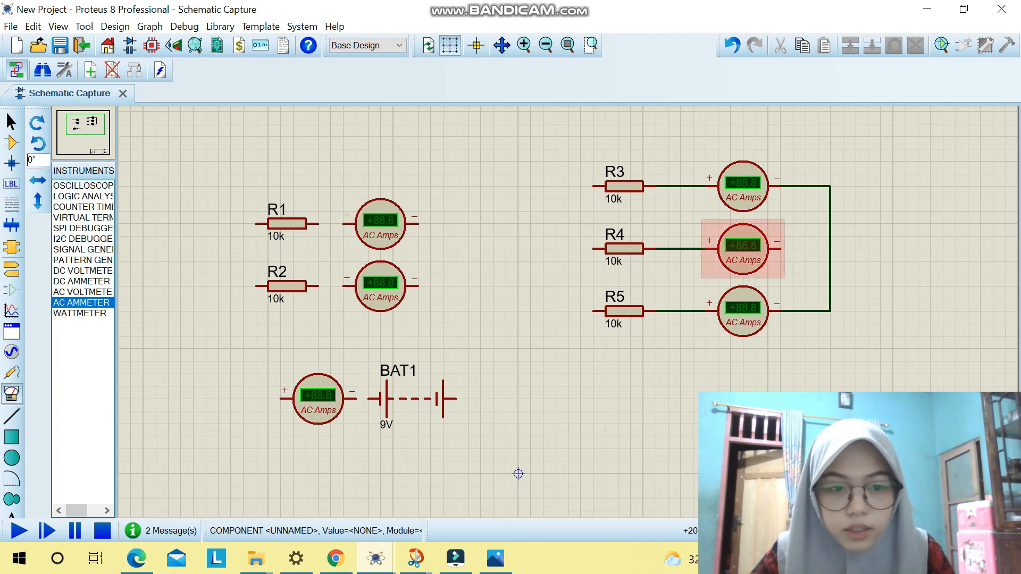
{"action": "left_click", "coordinate": [779, 249]}
{"action": "left_click", "coordinate": [829, 248]}
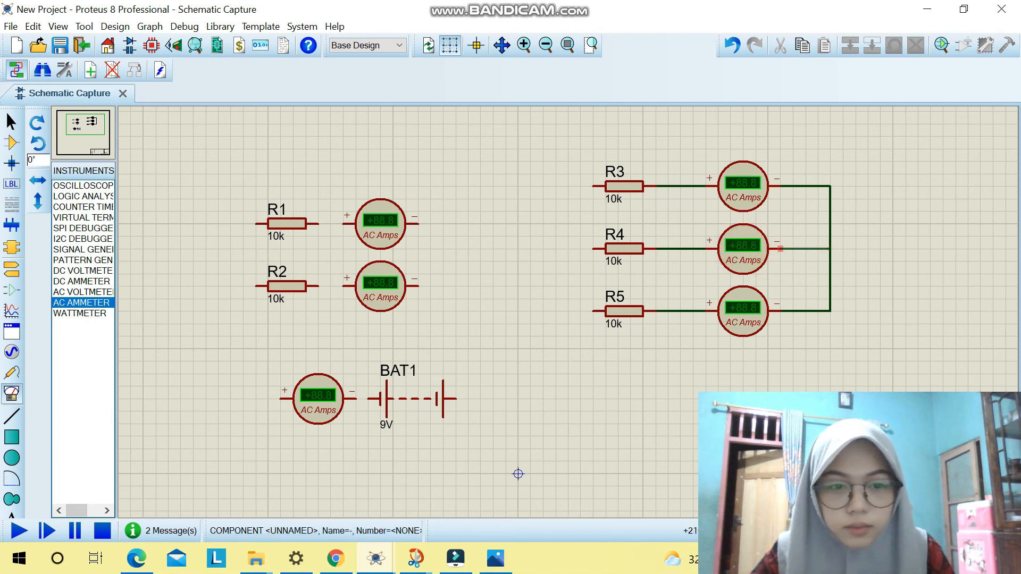
Step: Join the left ends of R3, R4 and R5 with a common vertical wire to complete the parallel group
{"action": "left_click", "coordinate": [592, 186]}
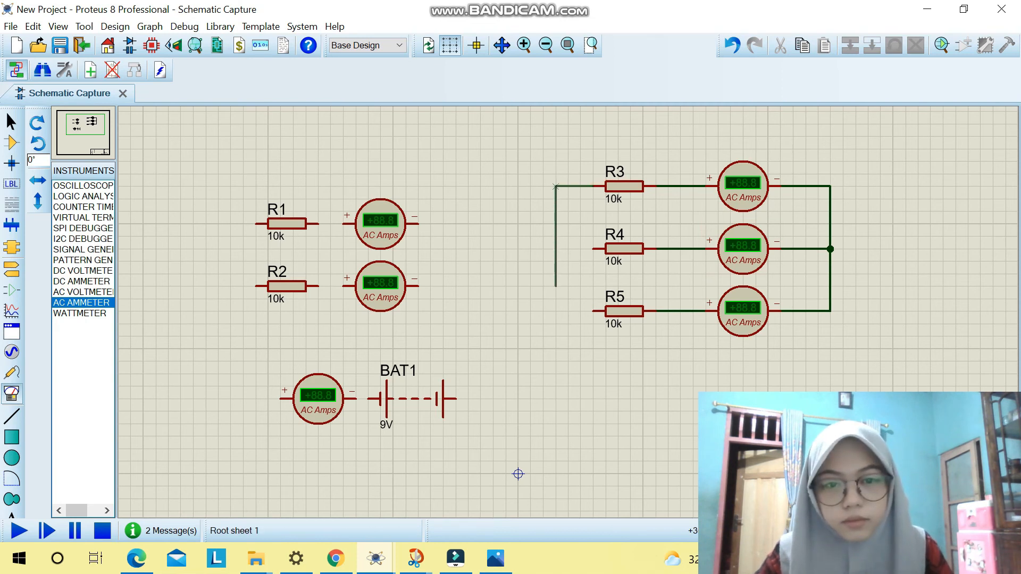
{"action": "left_click", "coordinate": [593, 311]}
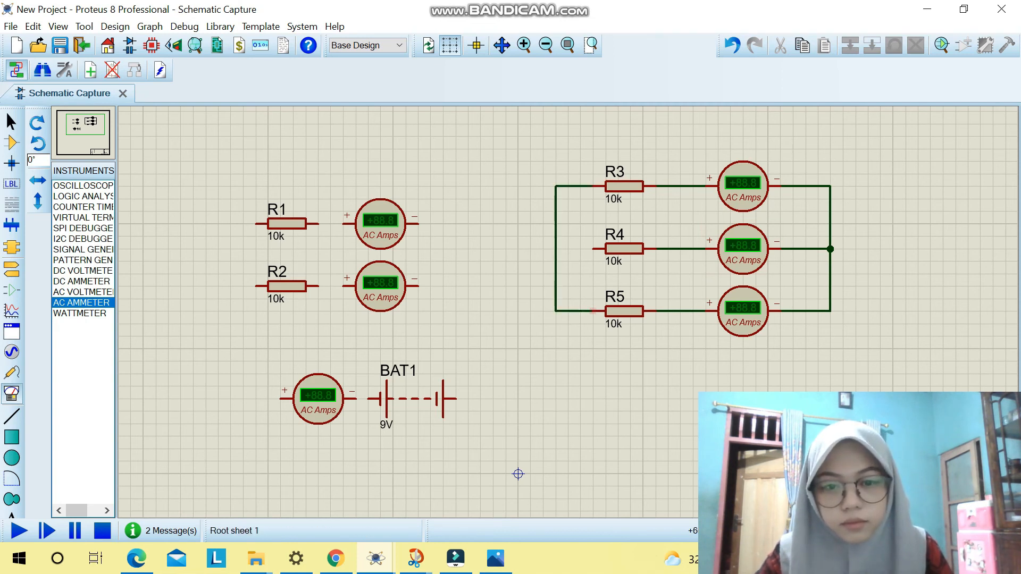
{"action": "left_click", "coordinate": [555, 248]}
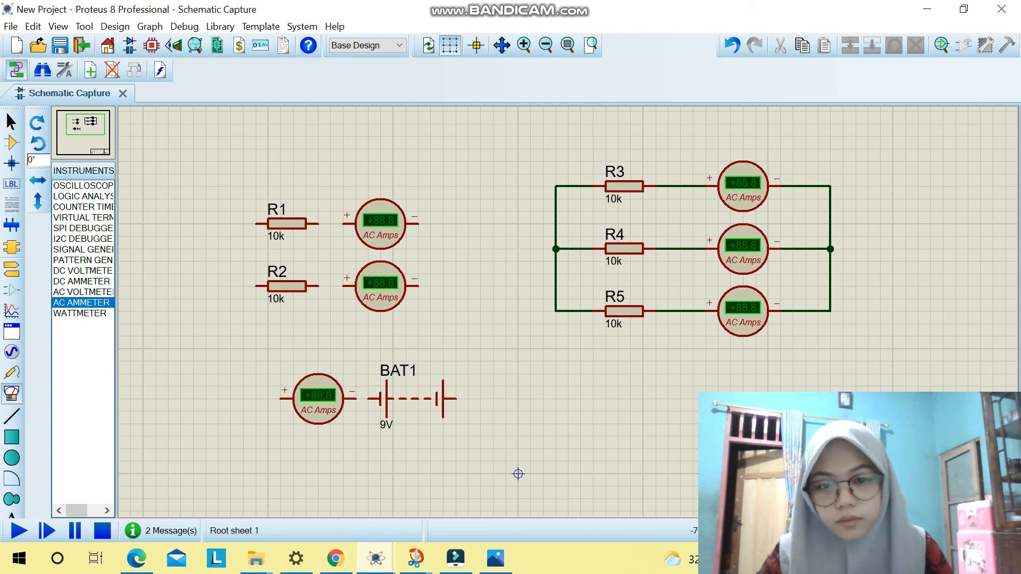
Step: Wire R1 and R2 to their ammeters and join both branches at each end to form a parallel group
{"action": "left_click", "coordinate": [418, 224]}
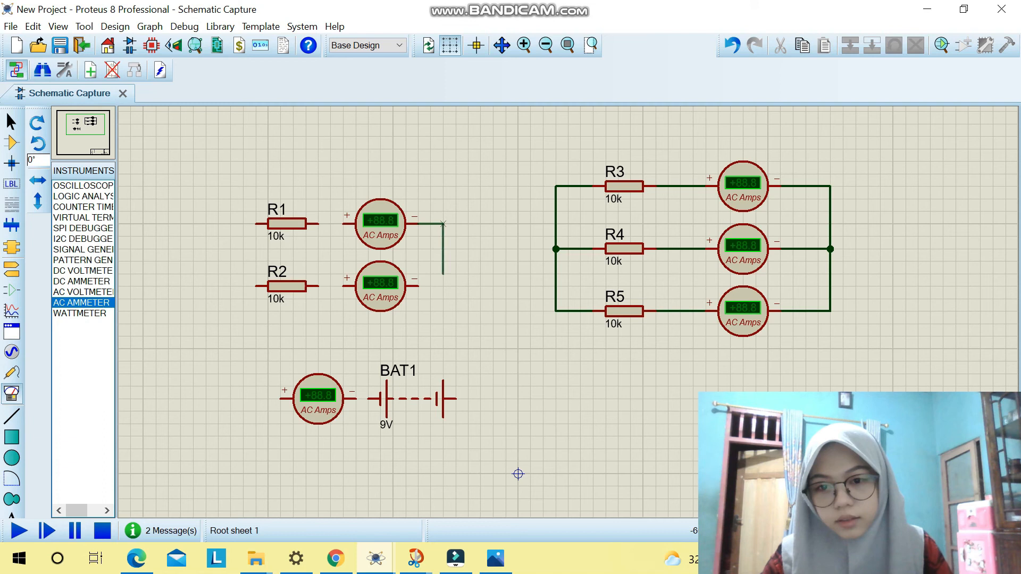
{"action": "left_click", "coordinate": [418, 286]}
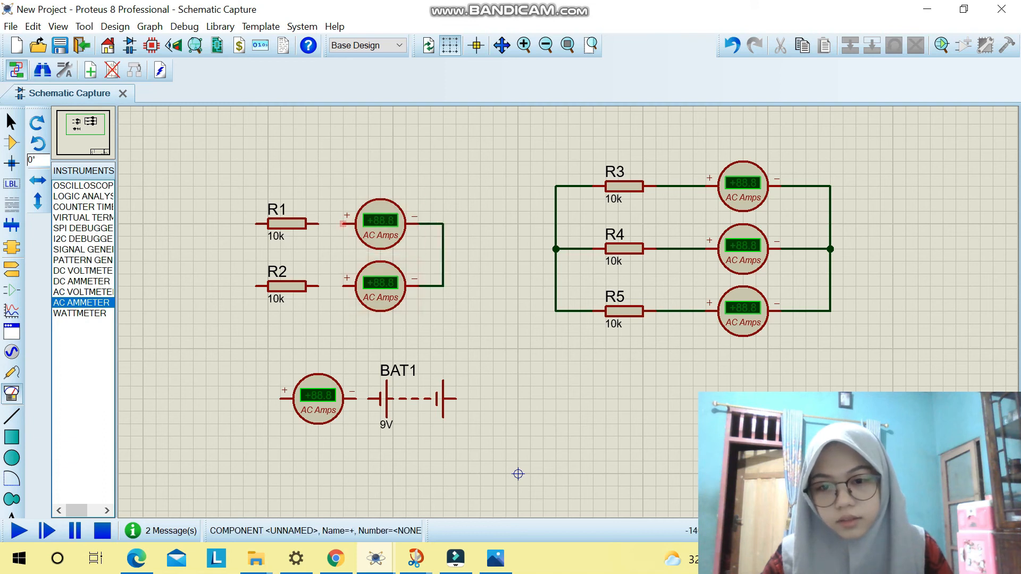
{"action": "left_click", "coordinate": [343, 223]}
{"action": "left_click", "coordinate": [318, 224]}
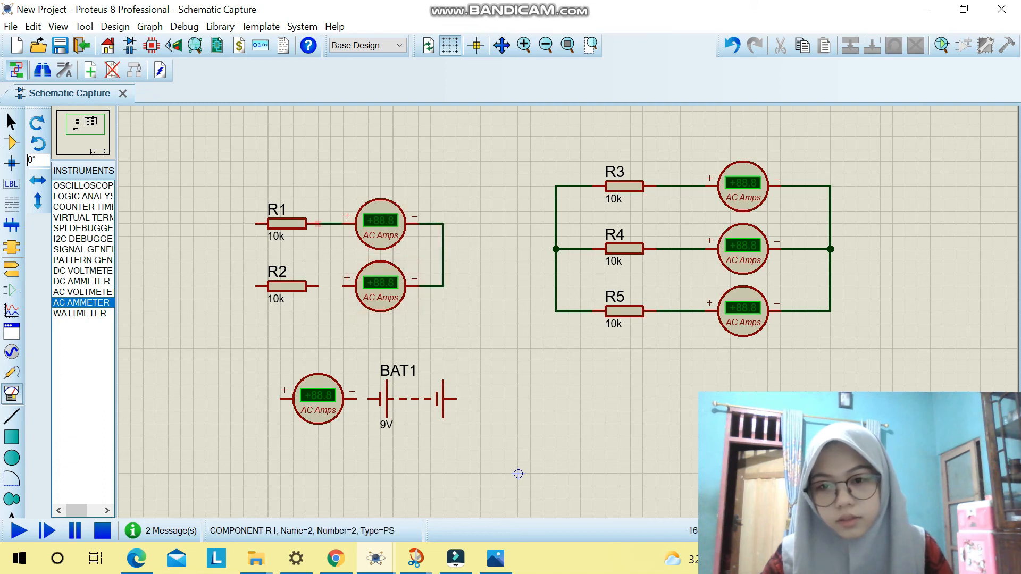
{"action": "left_click", "coordinate": [256, 223]}
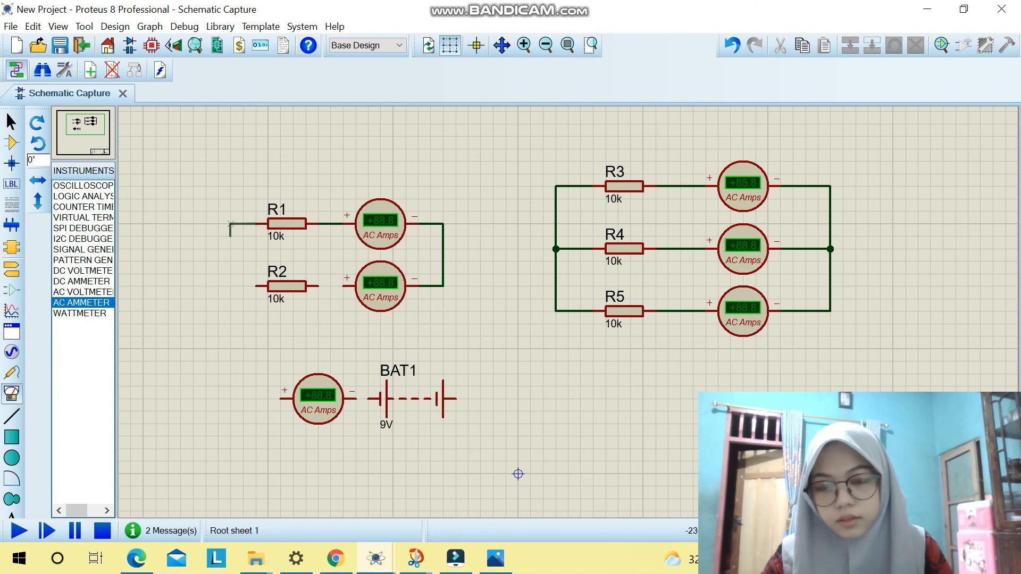
{"action": "left_click", "coordinate": [255, 286]}
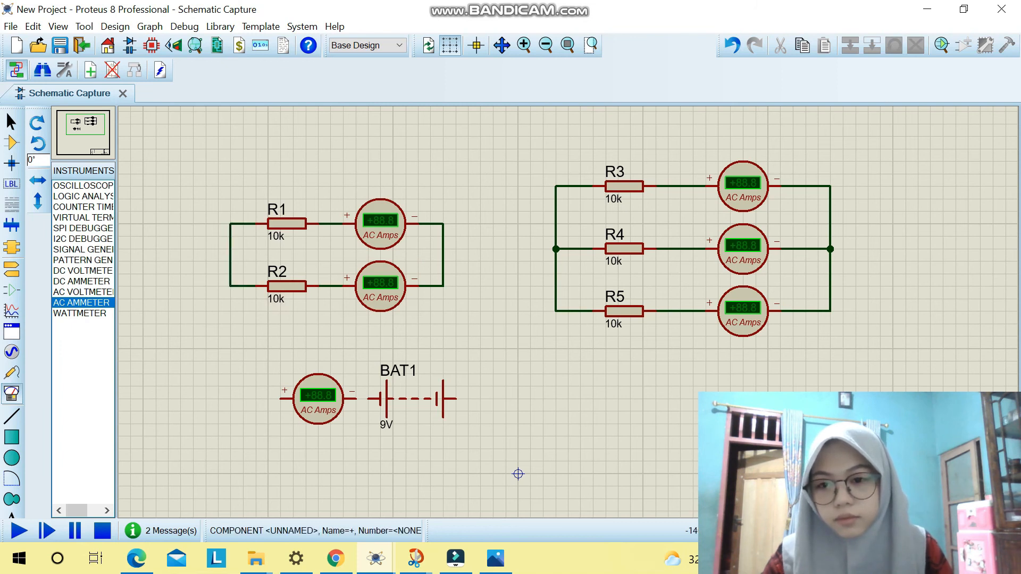
Step: Wire the left side of the R1–R2 group down to the positive terminal of the ammeter beside BAT1
{"action": "left_click", "coordinate": [230, 249]}
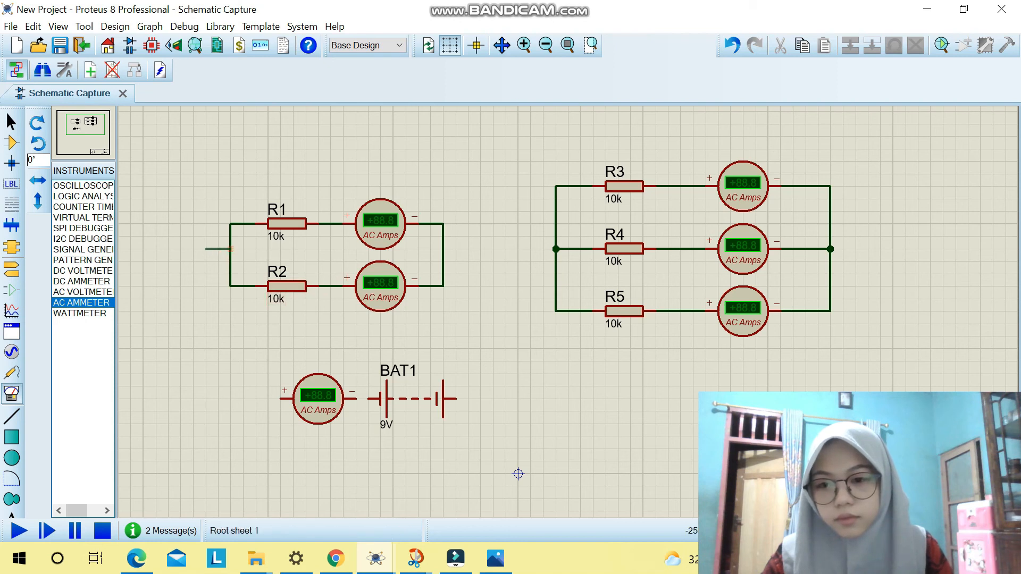
{"action": "left_click", "coordinate": [206, 248]}
{"action": "left_click", "coordinate": [282, 398]}
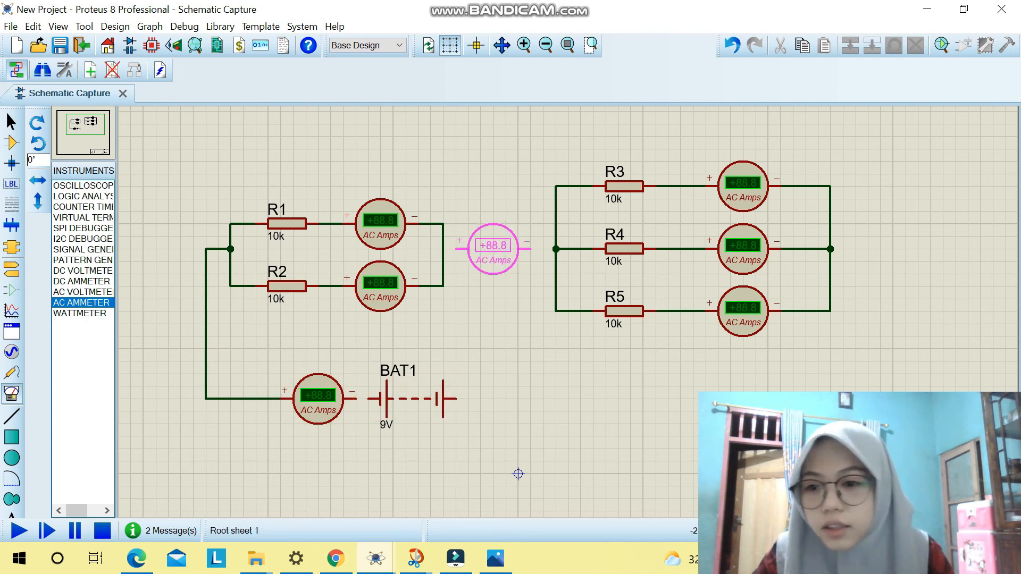
Step: Place an AC ammeter between the two resistor groups and wire it in series between the R1–R2 and R3–R5 groups
{"action": "left_click", "coordinate": [493, 248]}
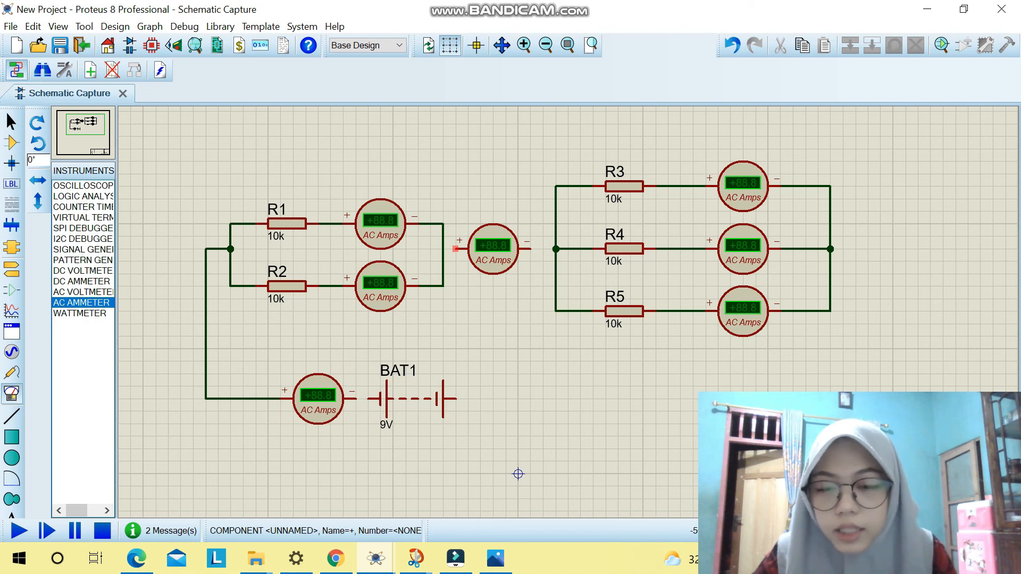
{"action": "left_click", "coordinate": [455, 249]}
{"action": "left_click", "coordinate": [443, 248]}
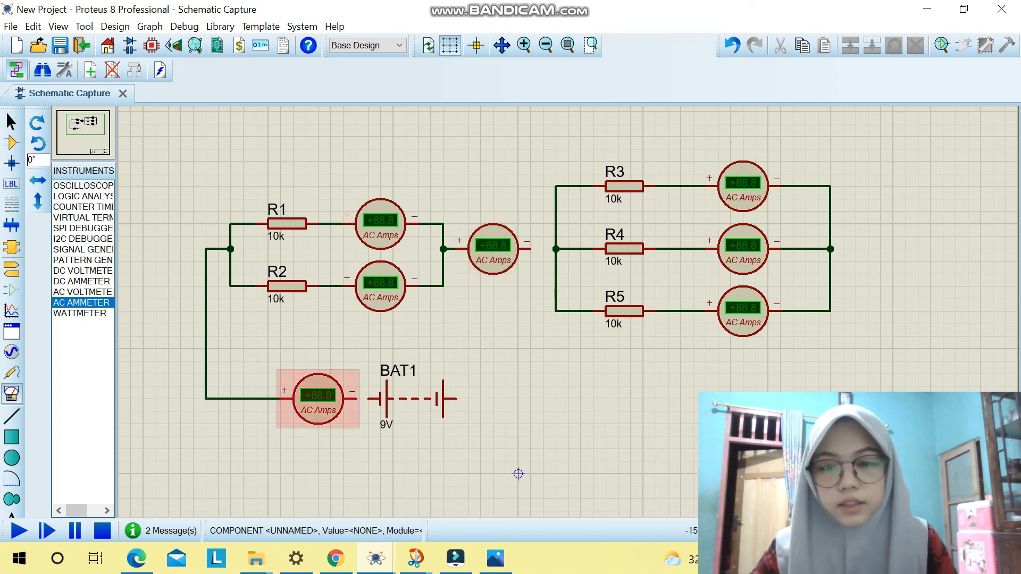
{"action": "left_click", "coordinate": [530, 248]}
{"action": "left_click", "coordinate": [555, 249]}
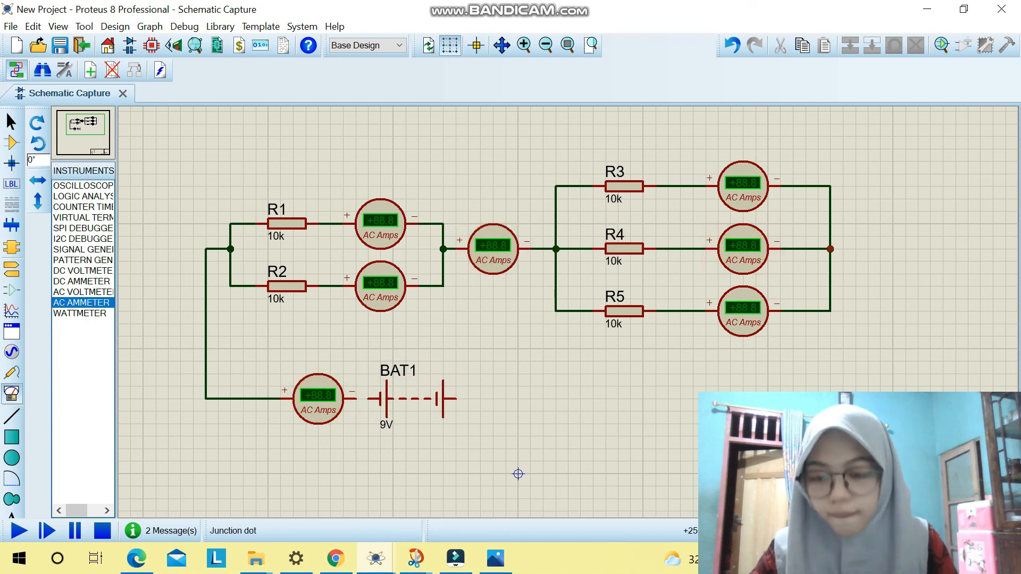
Step: Wire the right junction of the R3–R5 group back to the right terminal of BAT1
{"action": "left_click", "coordinate": [830, 249]}
{"action": "left_click", "coordinate": [455, 398]}
Step: Set the value of R1 to 2.4 and the value of R2 to 1.7
{"action": "mouse_move", "coordinate": [336, 558]}
{"action": "mouse_move", "coordinate": [336, 493]}
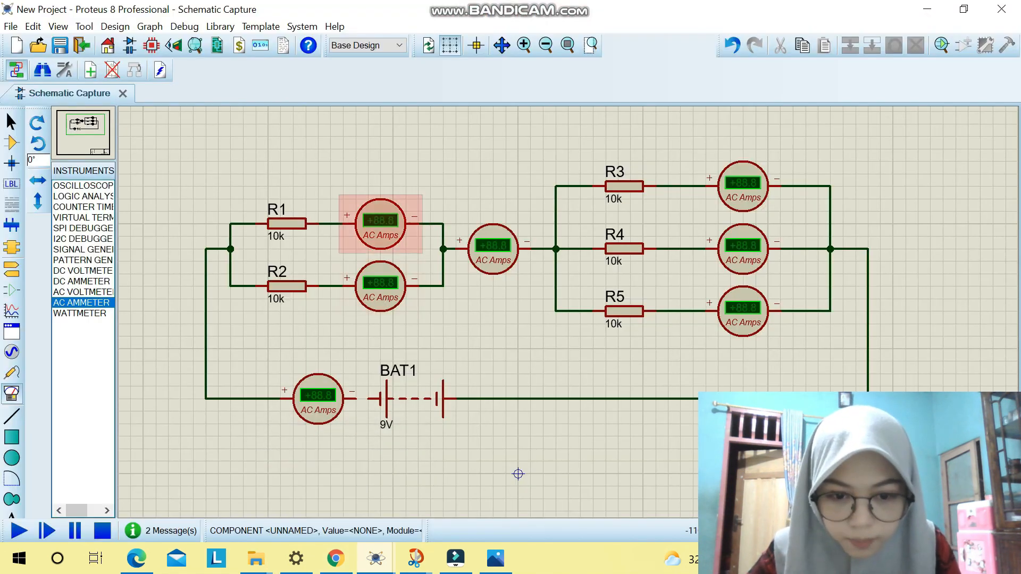
{"action": "double_click", "coordinate": [276, 235]}
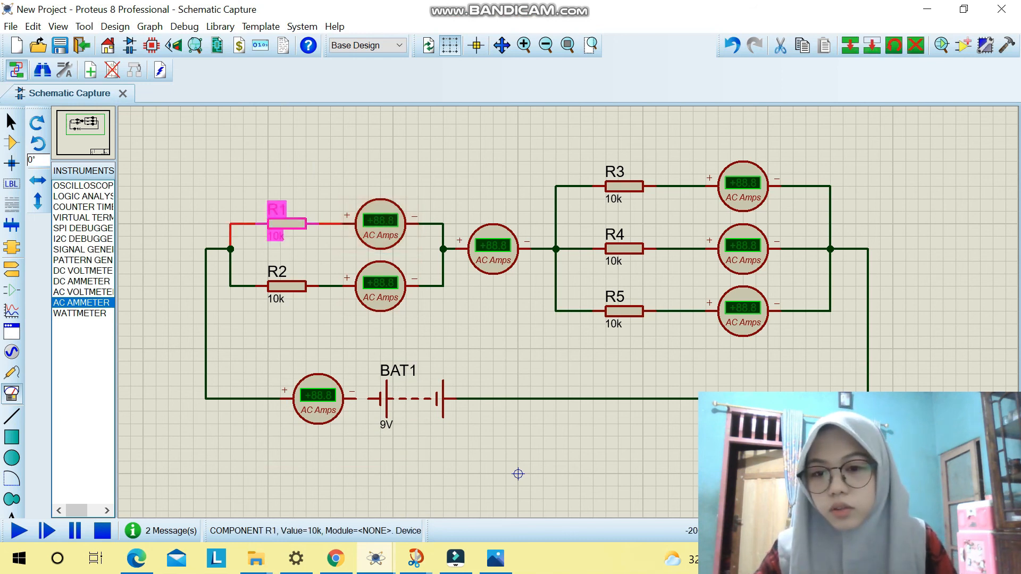
{"action": "type", "text": "2"}
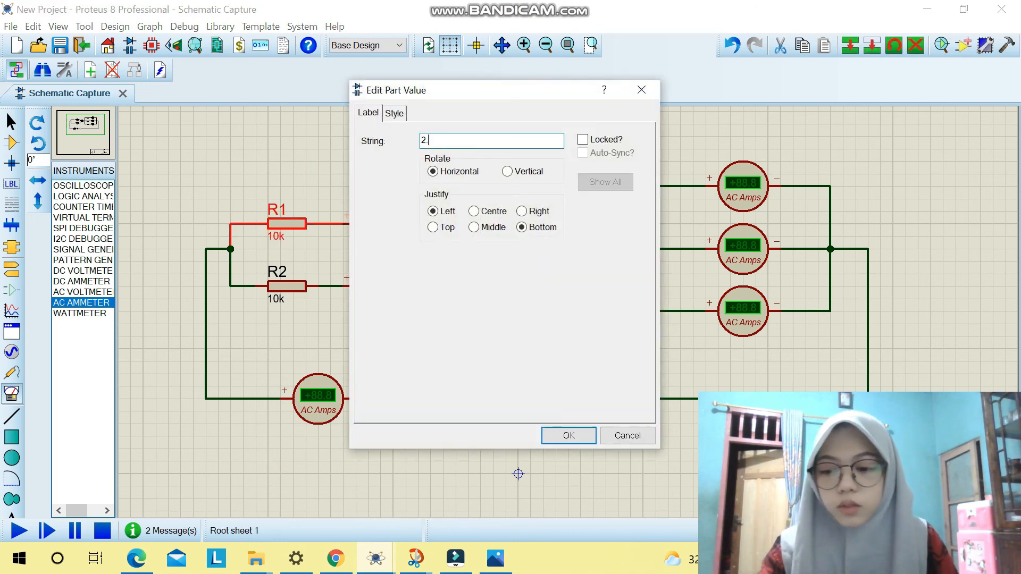
{"action": "type", "text": ".4"}
{"action": "key", "text": "Return"}
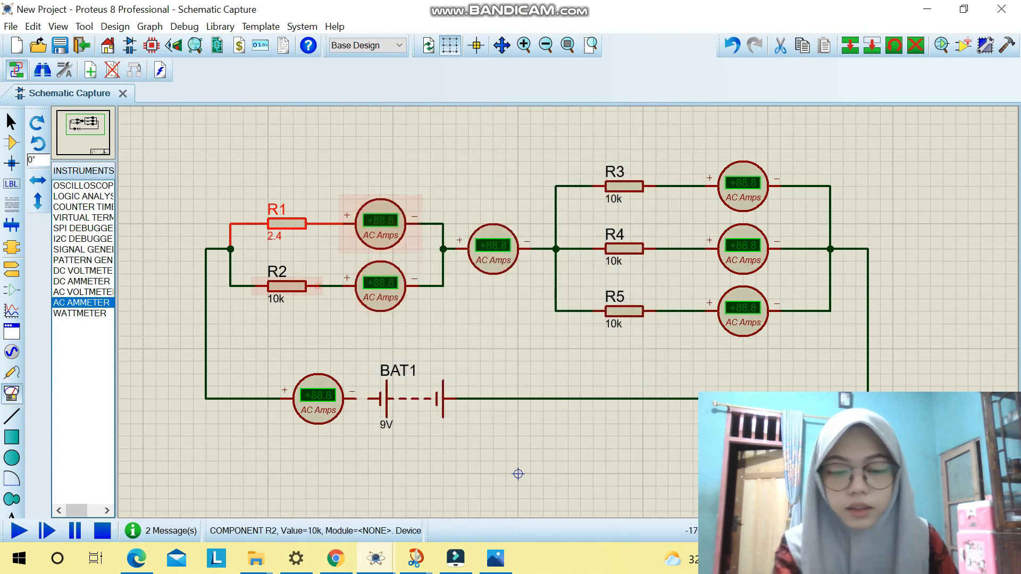
{"action": "double_click", "coordinate": [275, 299]}
{"action": "type", "text": "1."}
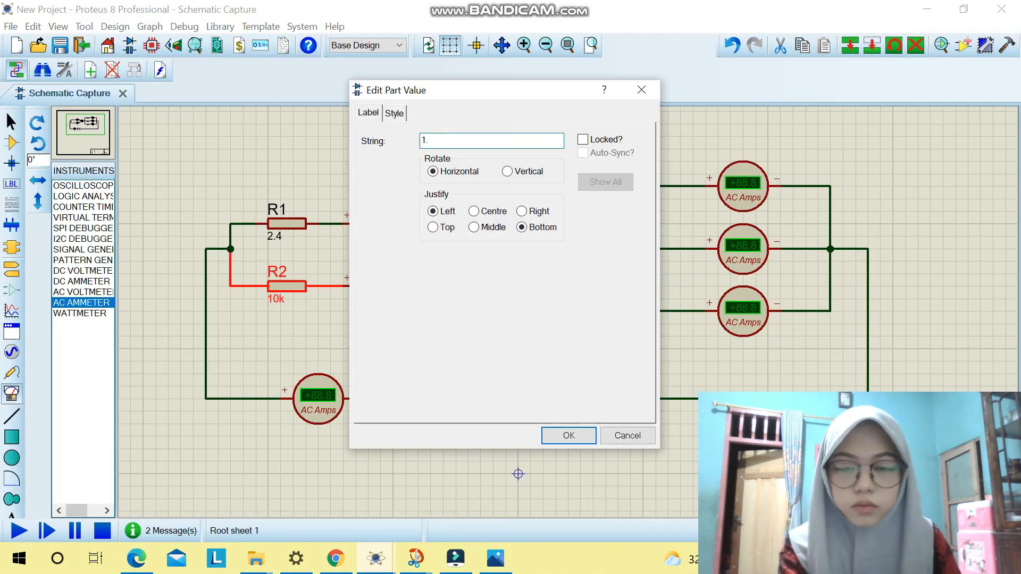
{"action": "type", "text": "7"}
{"action": "key", "text": "Return"}
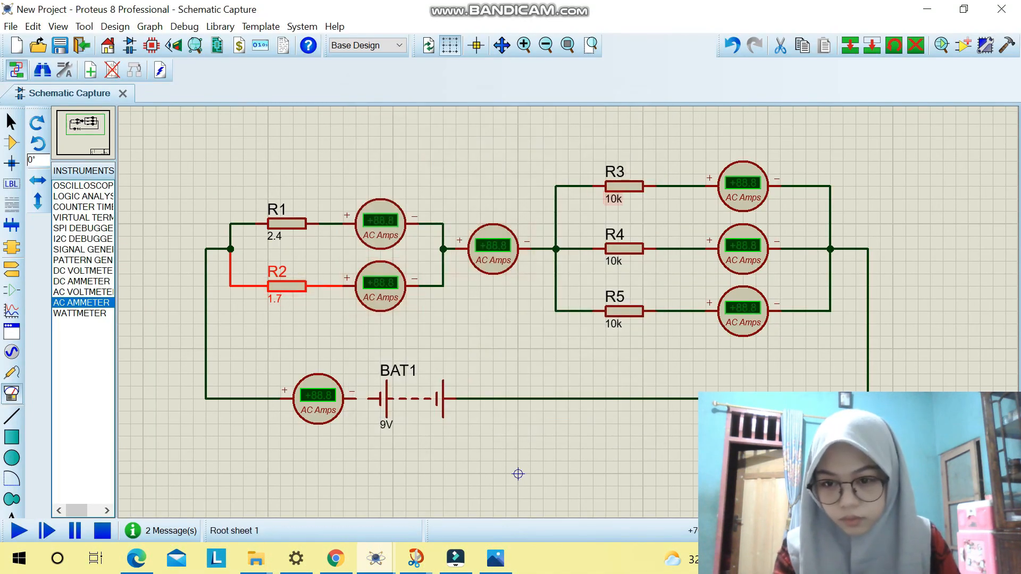
Step: Set the values of R3, R4 and R5 to 60, 20 and 30
{"action": "double_click", "coordinate": [612, 198]}
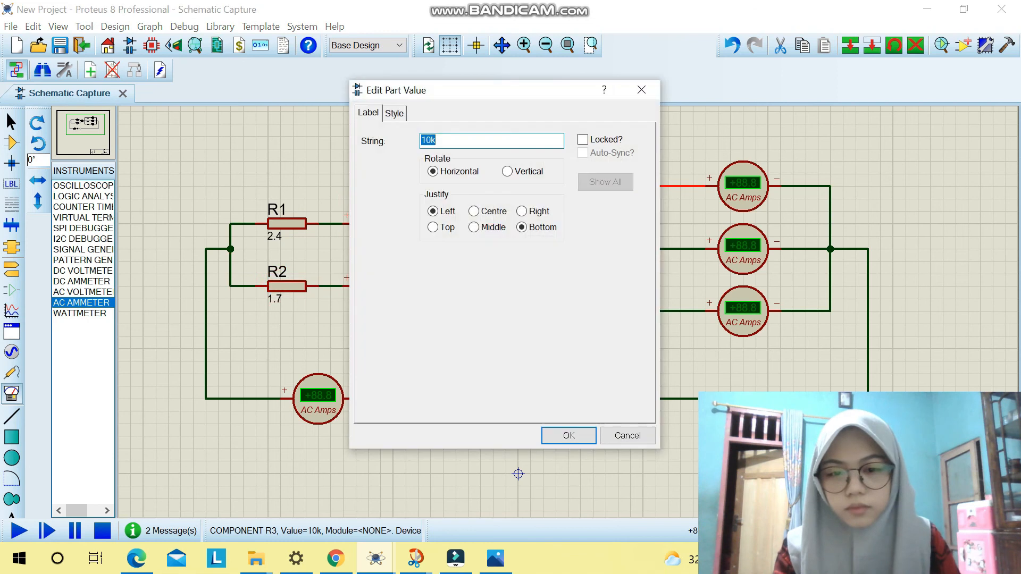
{"action": "type", "text": "60"}
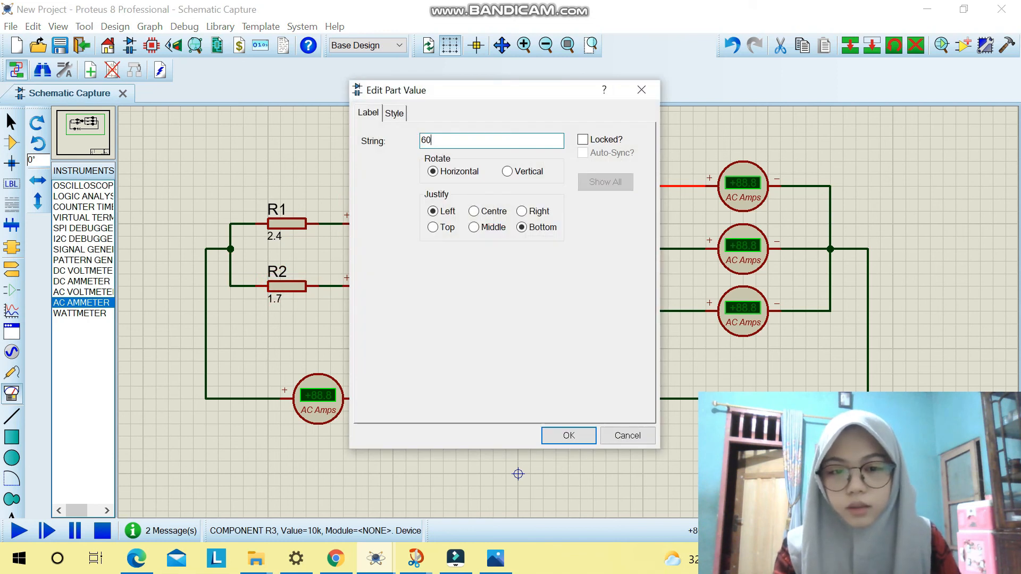
{"action": "key", "text": "Return"}
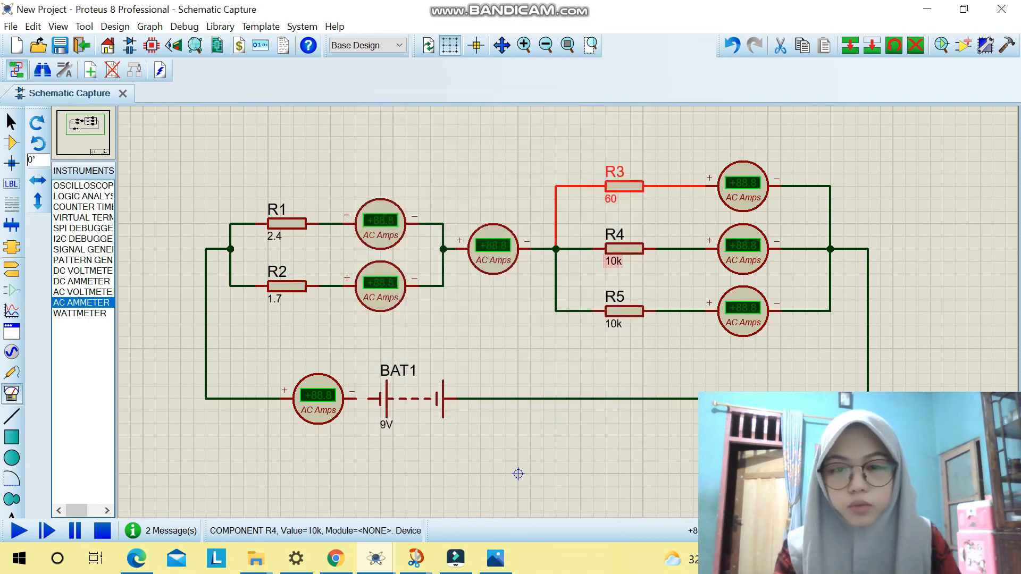
{"action": "double_click", "coordinate": [613, 261]}
{"action": "type", "text": "20"}
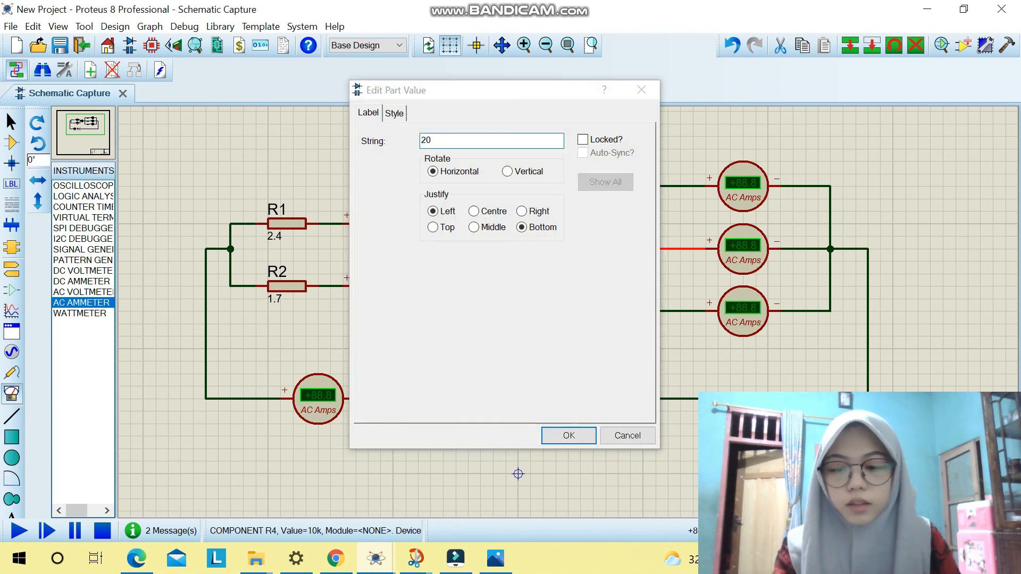
{"action": "key", "text": "Return"}
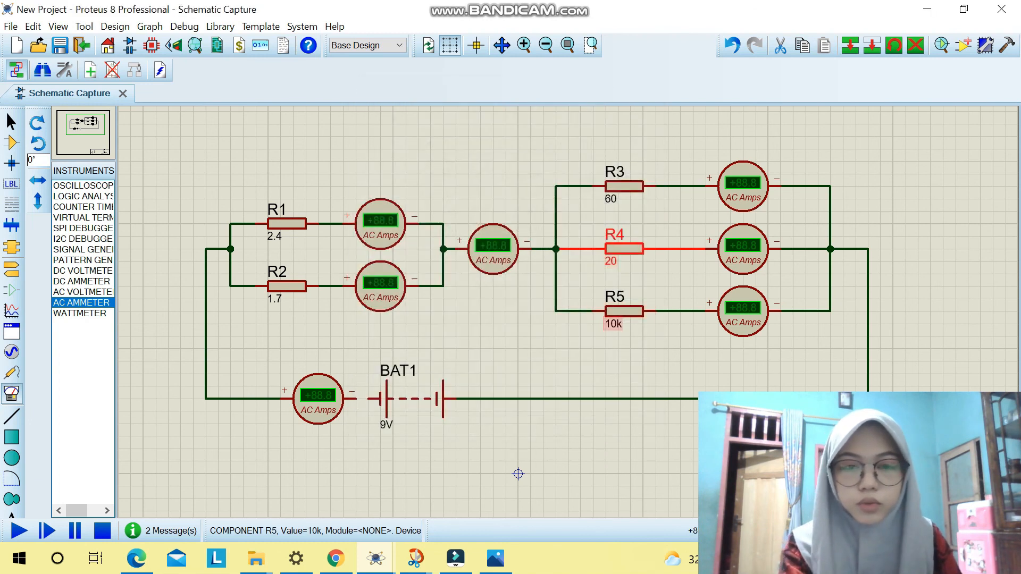
{"action": "double_click", "coordinate": [613, 324]}
{"action": "type", "text": "39"}
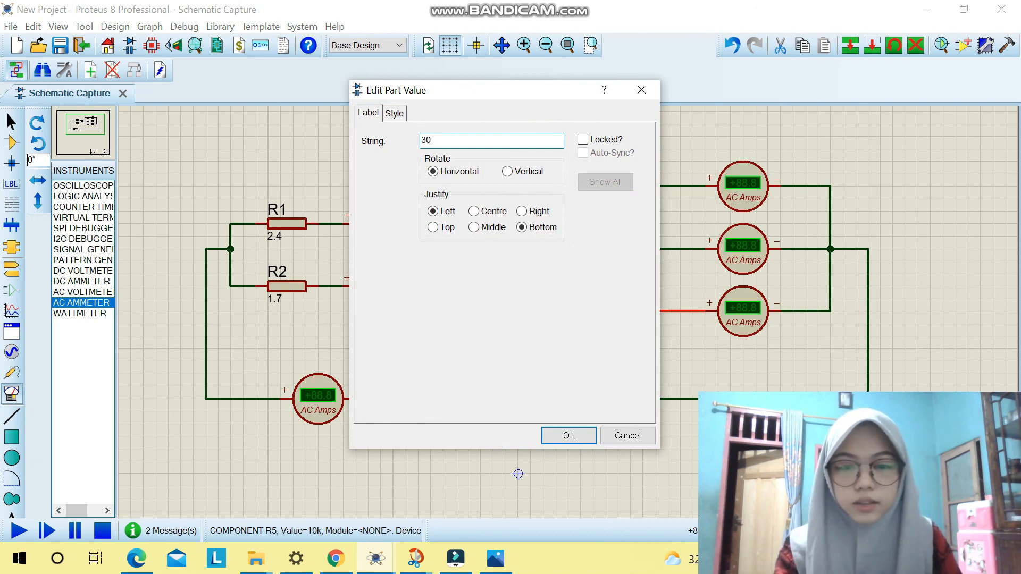
{"action": "key", "text": "Return"}
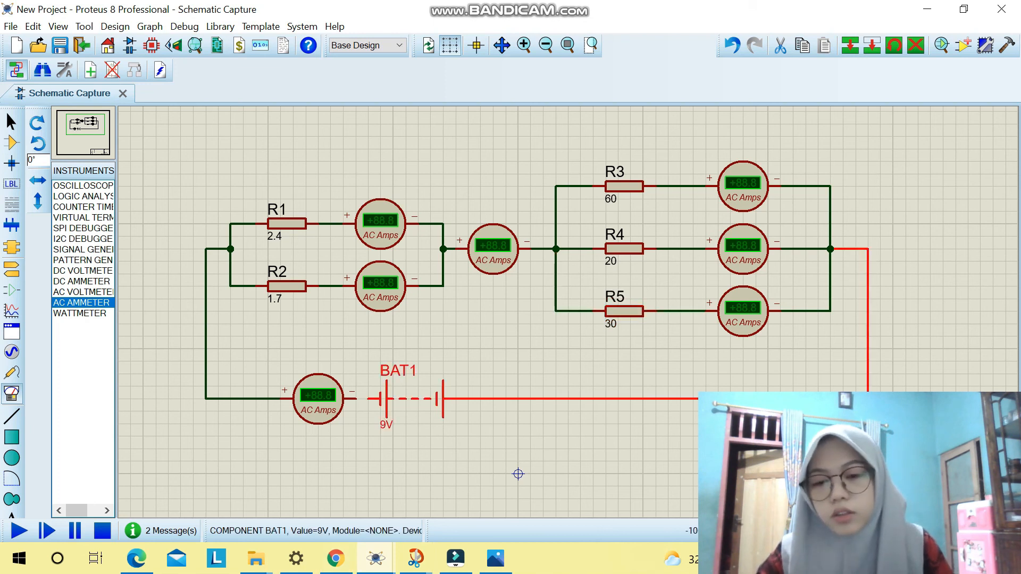
Step: Set the BAT1 voltage to 132V and run the circuit simulation
{"action": "key", "text": "alt+Tab"}
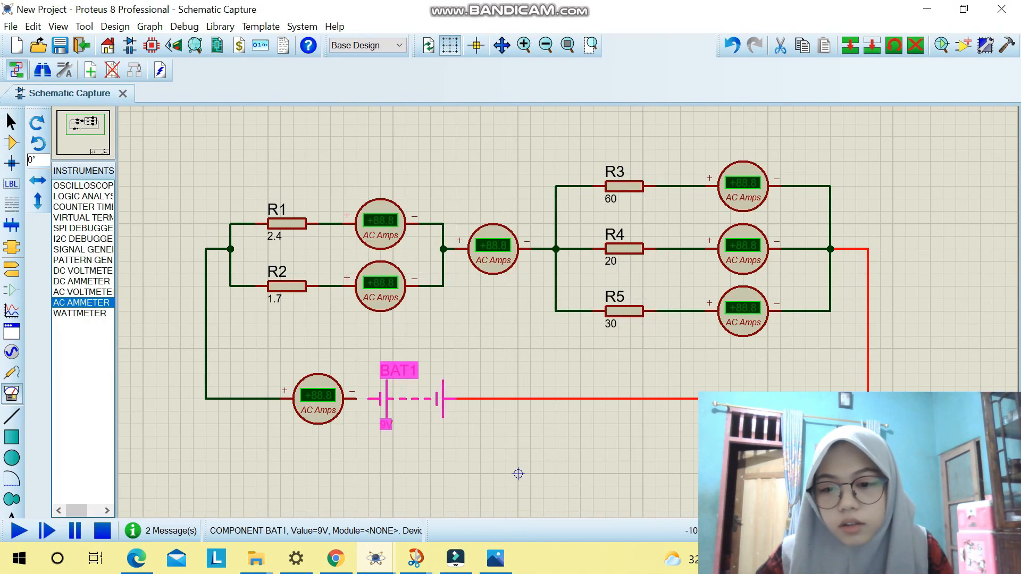
{"action": "key", "text": "ctrl+e"}
{"action": "type", "text": "13"}
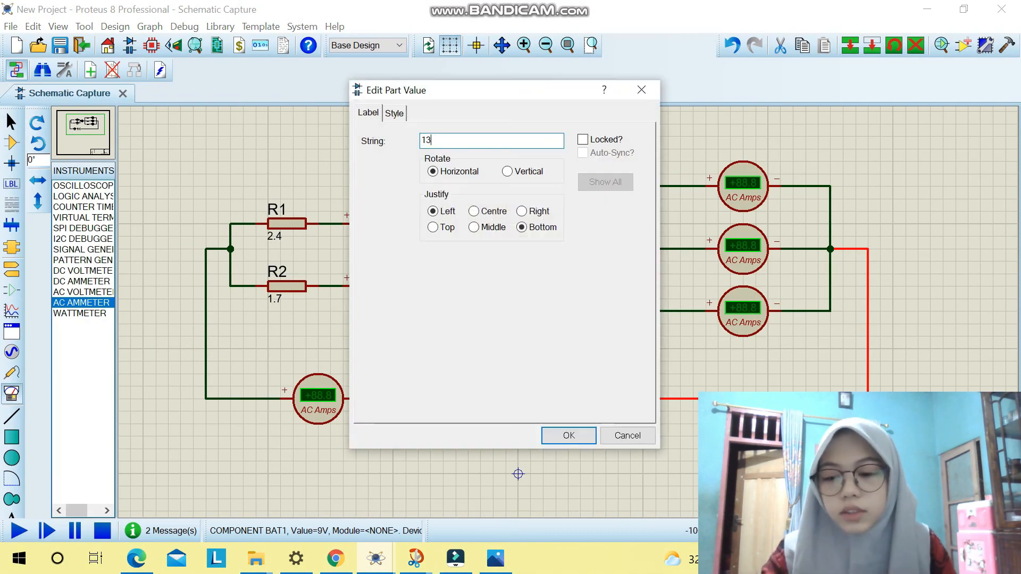
{"action": "type", "text": "2V"}
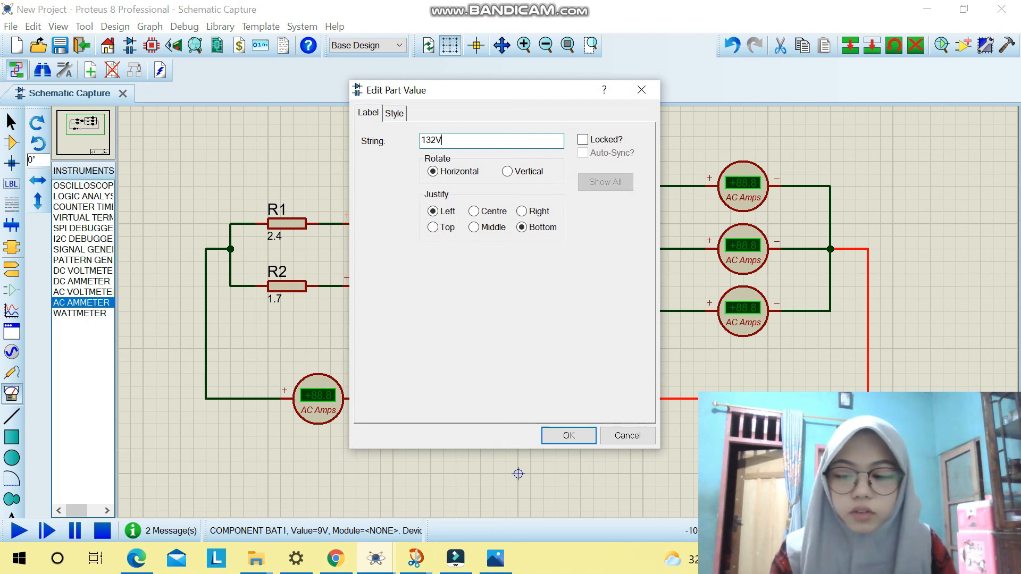
{"action": "key", "text": "Return"}
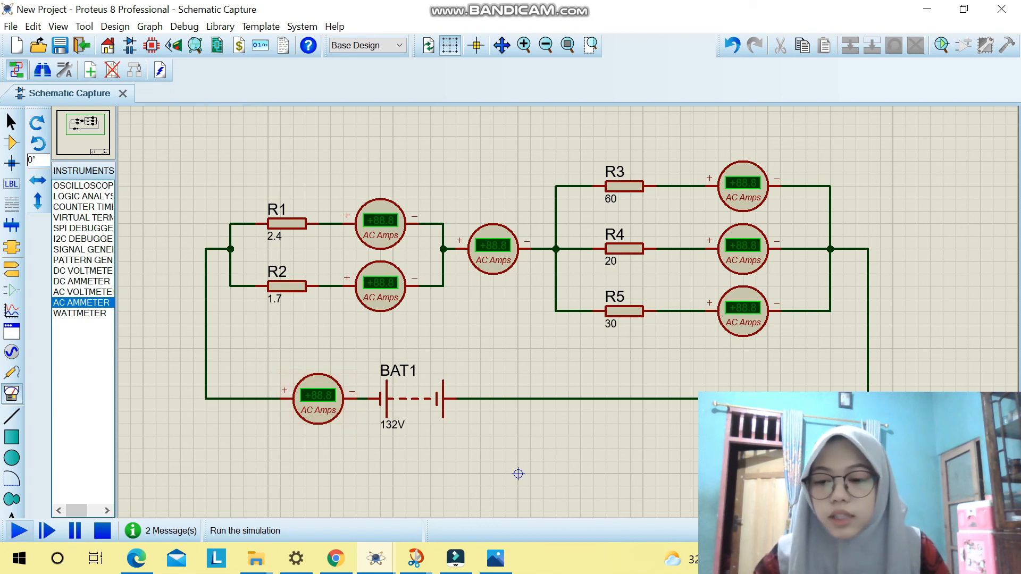
{"action": "key", "text": "F12"}
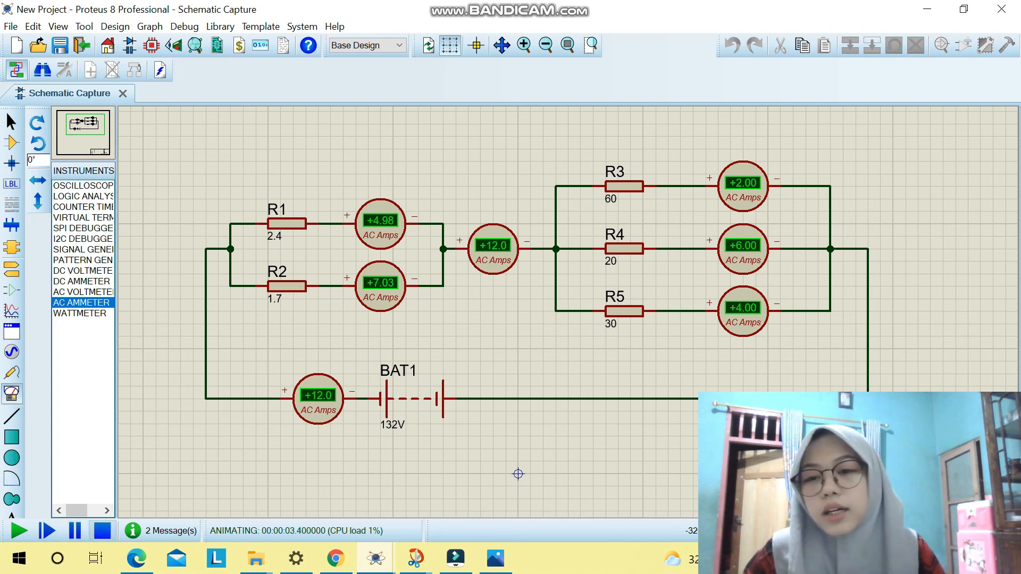
Step: Examine the simulated ammeter readings of the R1–R2 branches, the R3–R5 branches and the BAT1 line
{"action": "key", "text": "F12"}
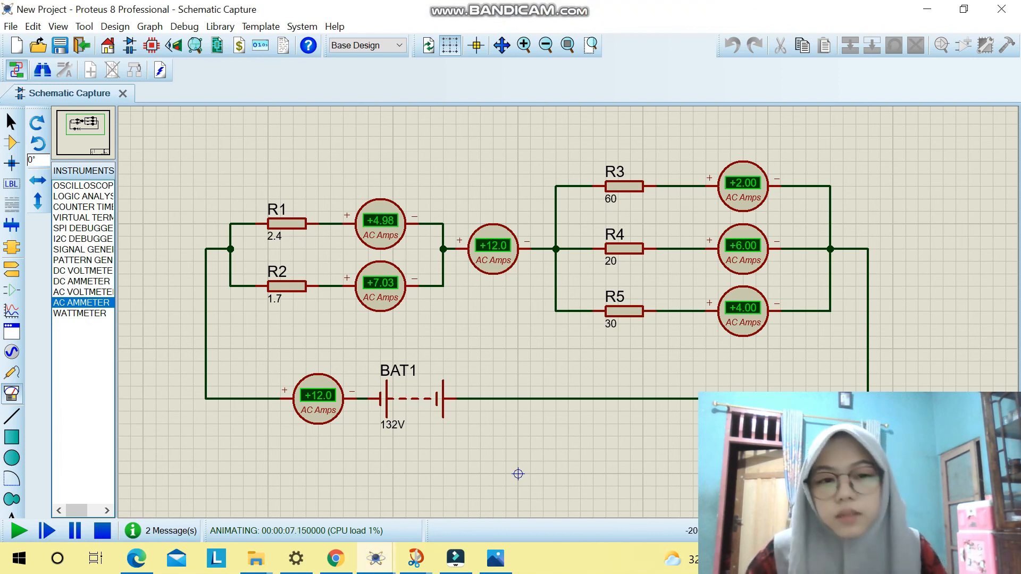
{"action": "left_click_drag", "start_coordinate": [256, 161], "coordinate": [417, 260]}
{"action": "left_click_drag", "start_coordinate": [430, 324], "coordinate": [256, 236]}
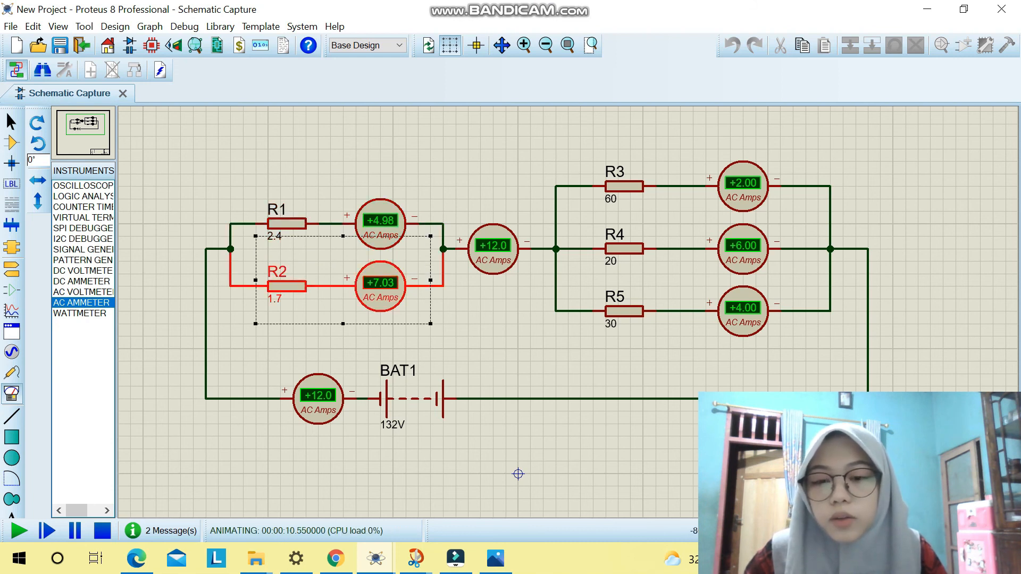
{"action": "left_click", "coordinate": [530, 329]}
{"action": "left_click_drag", "start_coordinate": [530, 136], "coordinate": [842, 223]}
{"action": "left_click", "coordinate": [518, 474]}
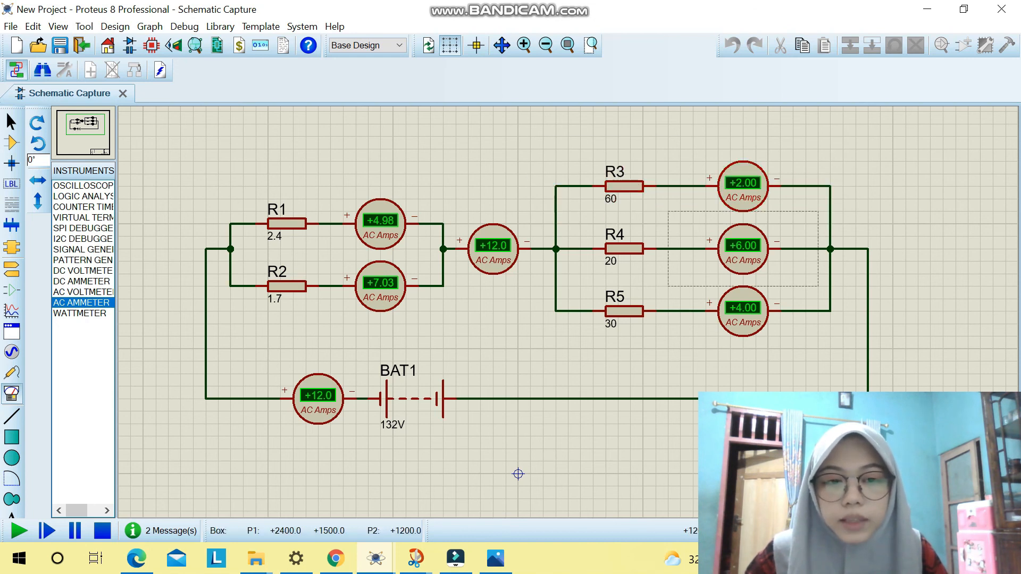
{"action": "left_click_drag", "start_coordinate": [568, 273], "coordinate": [831, 349]}
{"action": "left_click", "coordinate": [819, 366]}
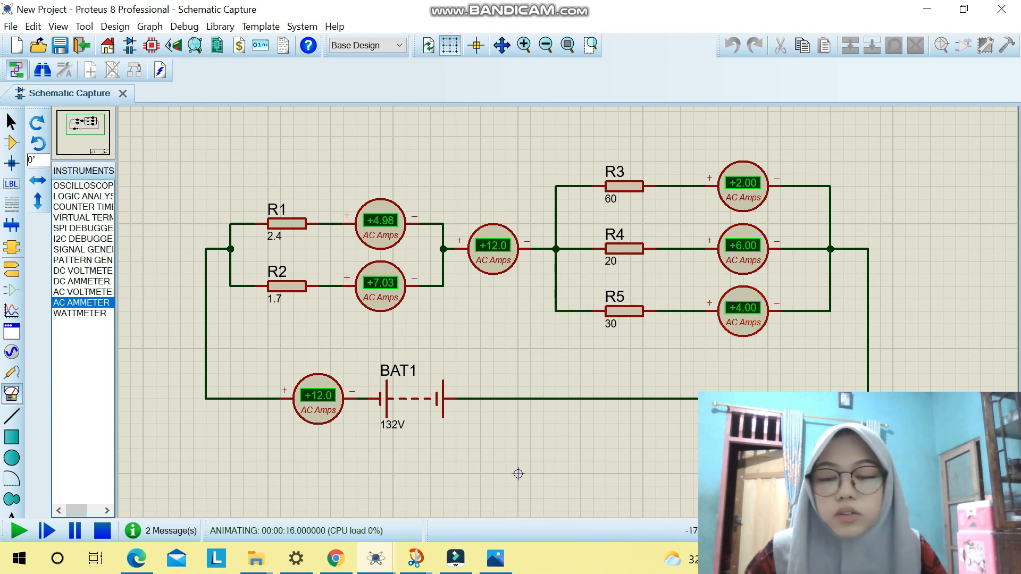
{"action": "left_click_drag", "start_coordinate": [255, 361], "coordinate": [393, 461]}
{"action": "left_click", "coordinate": [518, 474]}
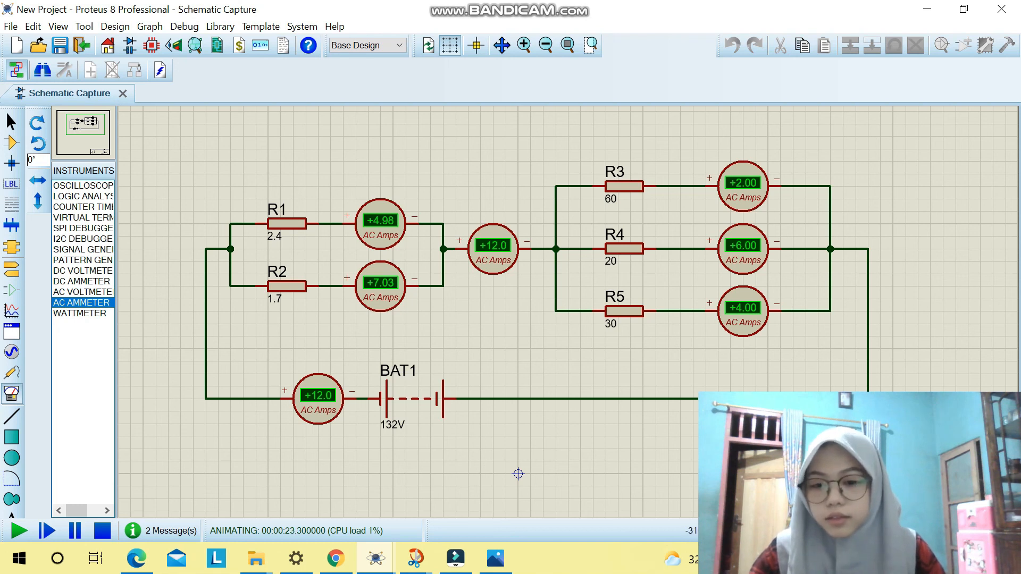
Step: Select the whole circuit to review it in full, and clear the selection
{"action": "key", "text": "ctrl+a"}
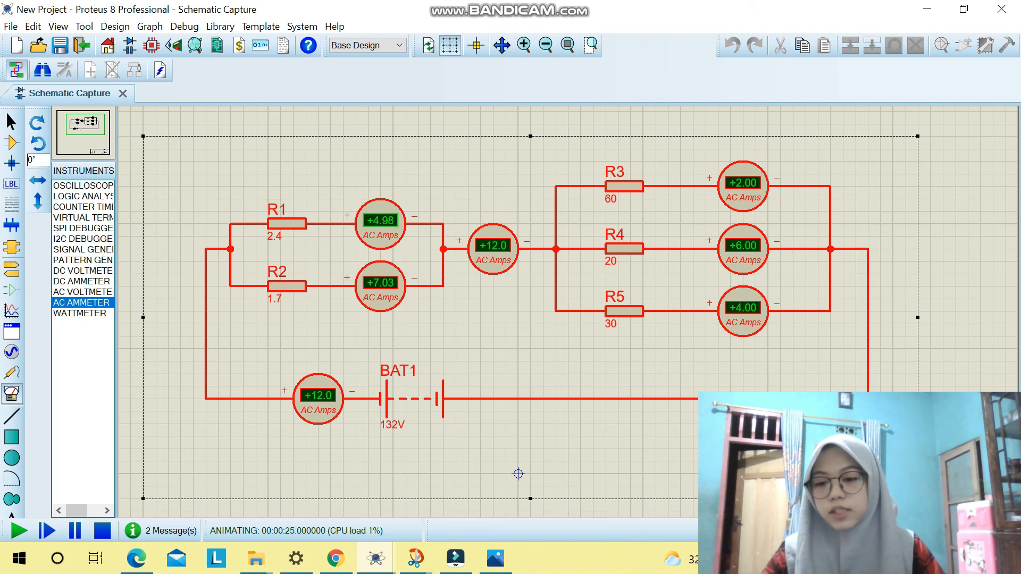
{"action": "scroll", "coordinate": [518, 473], "scroll_direction": "down", "scroll_amount": 2}
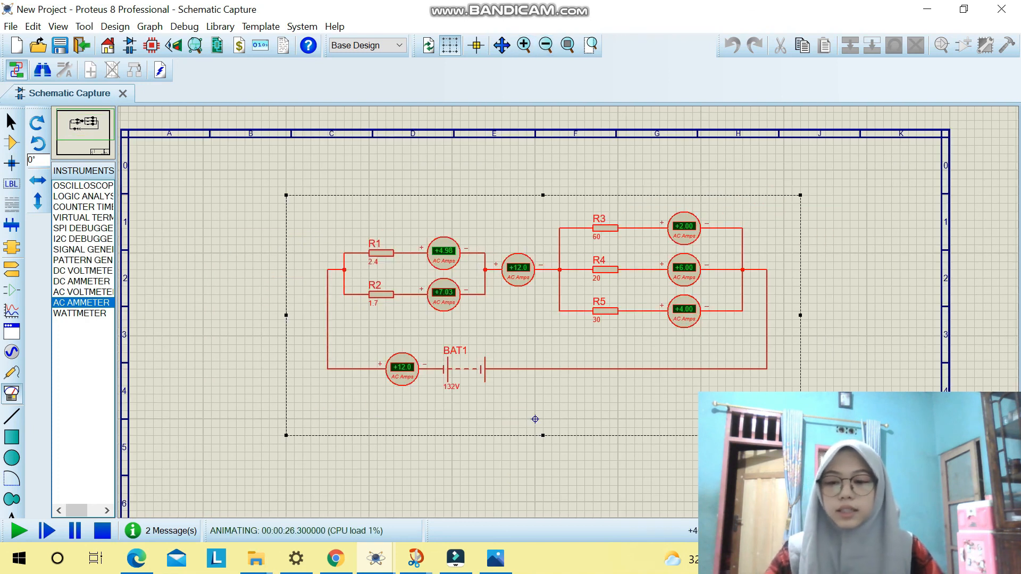
{"action": "left_click", "coordinate": [535, 418]}
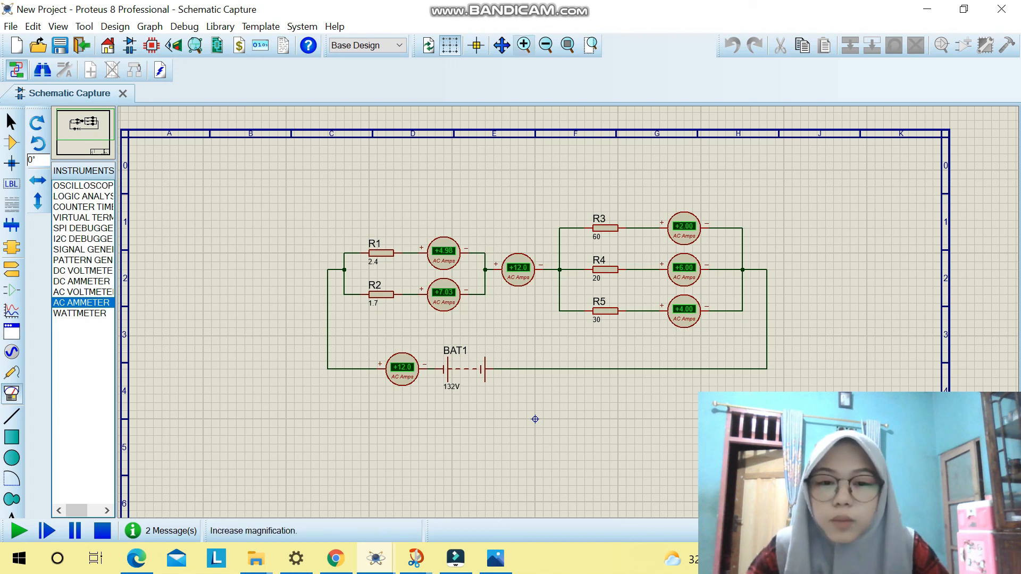
{"action": "left_click", "coordinate": [524, 45]}
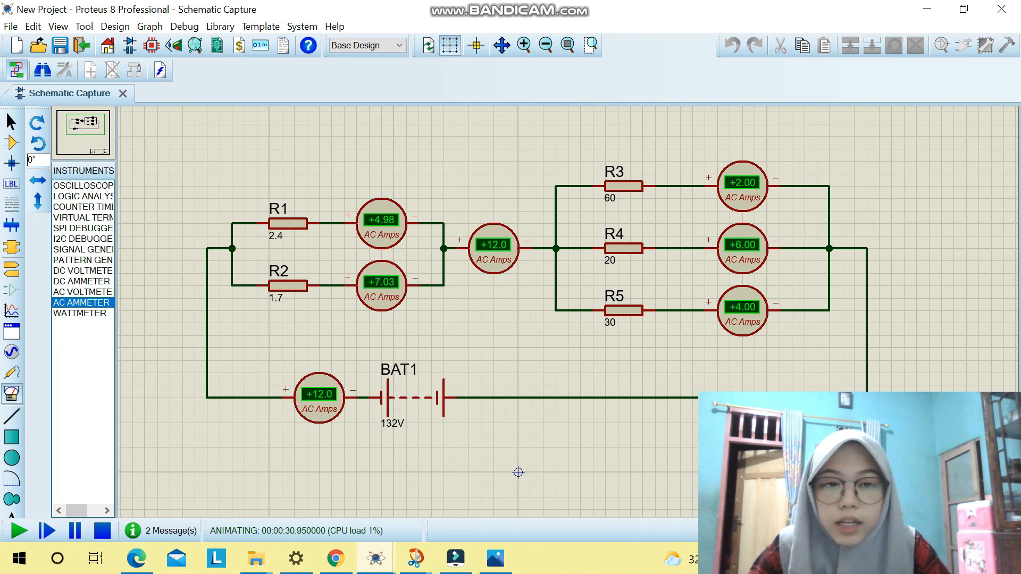
Step: Minimize the Proteus schematic and the browser window with the assignment to return to the desktop
{"action": "left_click", "coordinate": [926, 9]}
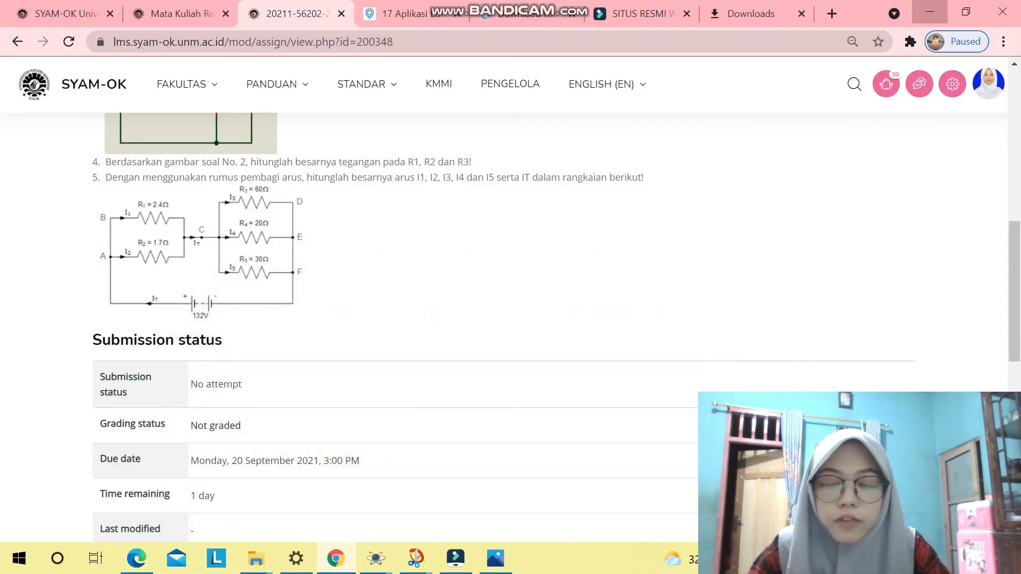
{"action": "left_click", "coordinate": [929, 9]}
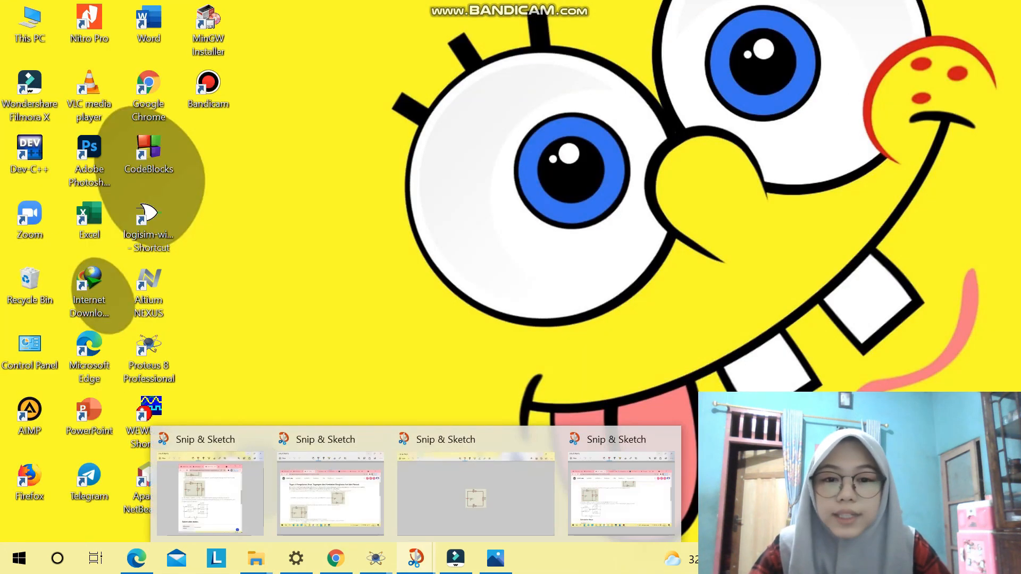
{"action": "mouse_move", "coordinate": [336, 558]}
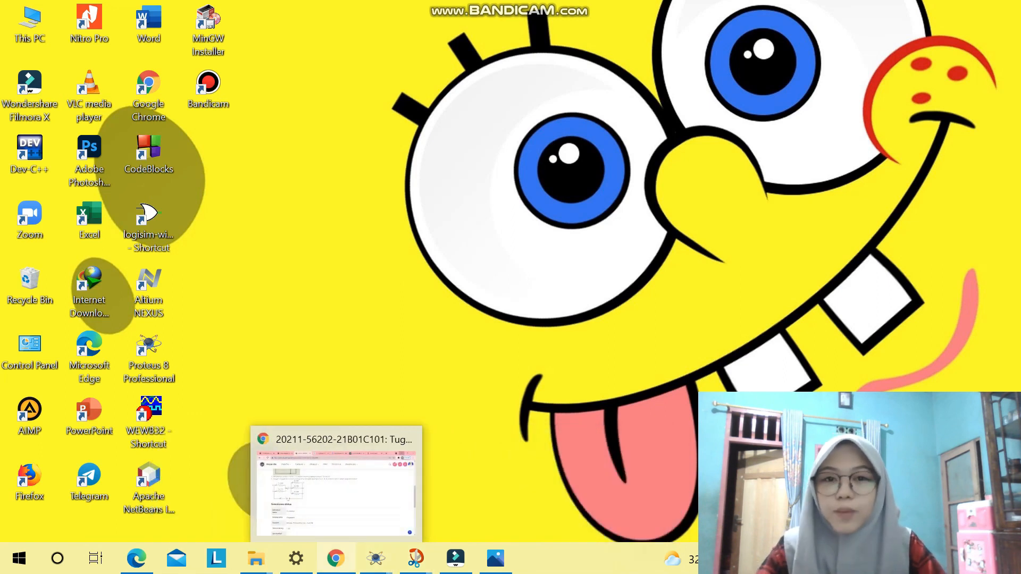
{"action": "mouse_move", "coordinate": [455, 558]}
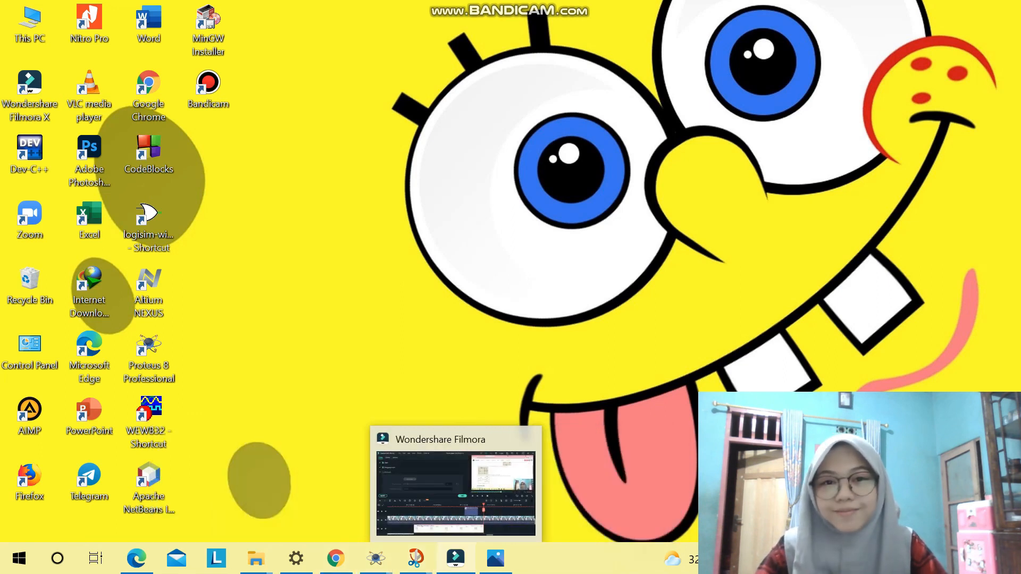